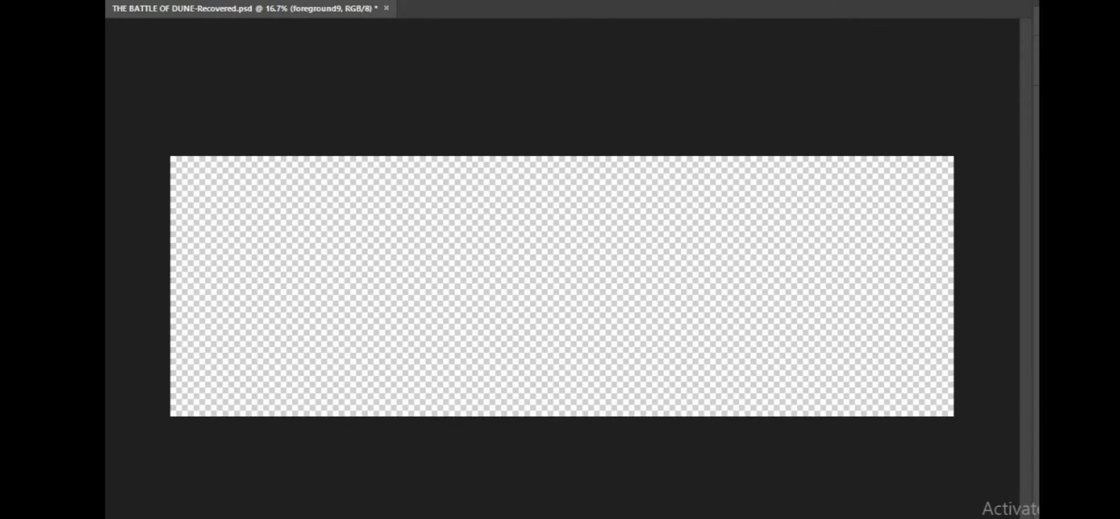
Fill the foreground9 layer with light orange and show the mesa landscape through it as a hazy desert background
key(alt+BackSpace)
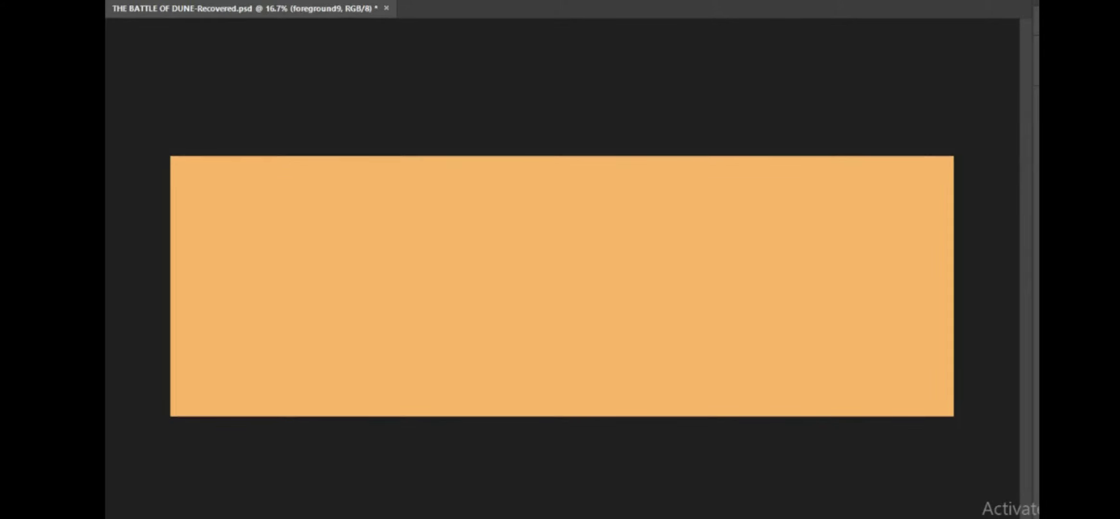
key(ctrl+z)
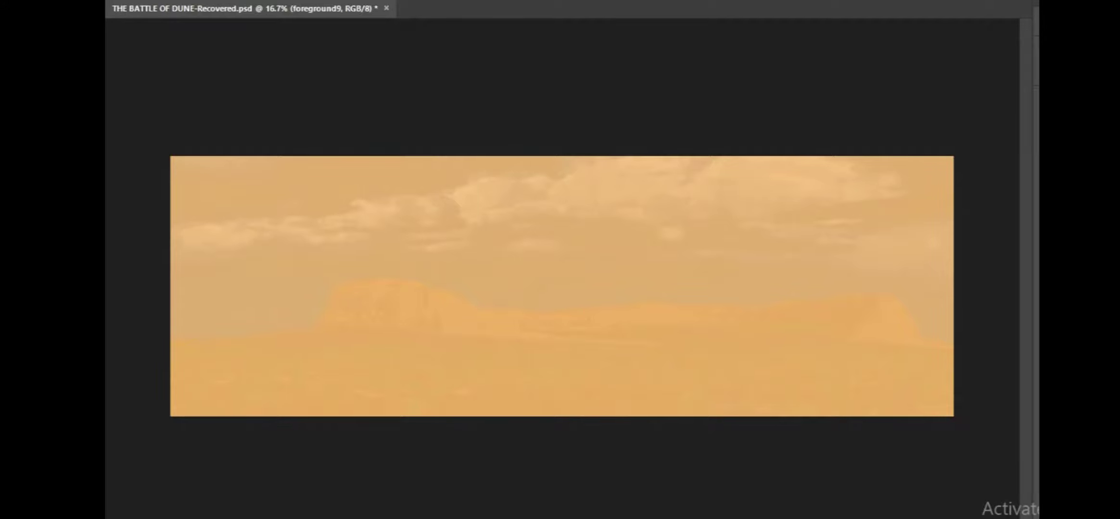
Select the mesa photo layer and review its Blend If ranges in the blending options
key(alt+bracketleft)
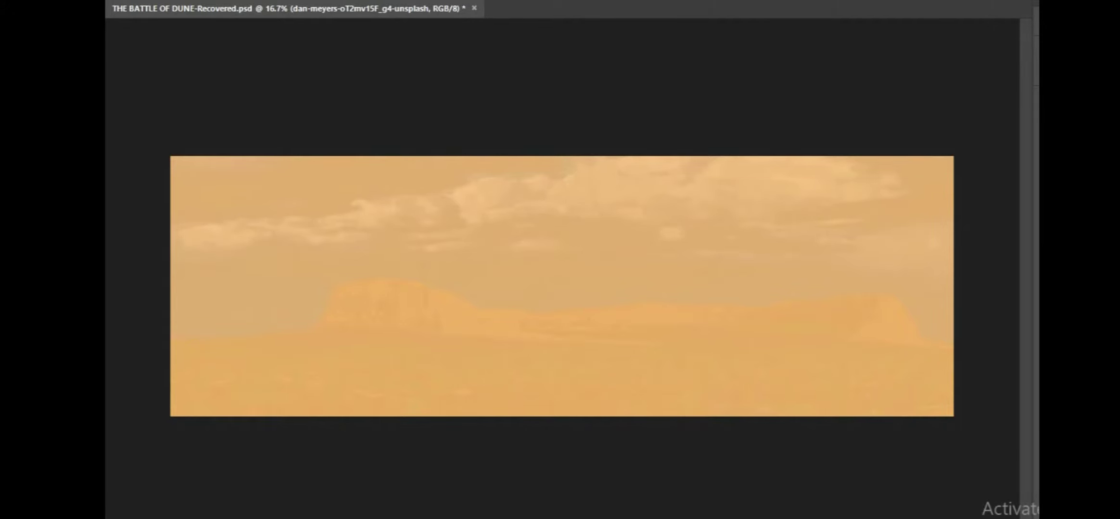
key(ctrl+z)
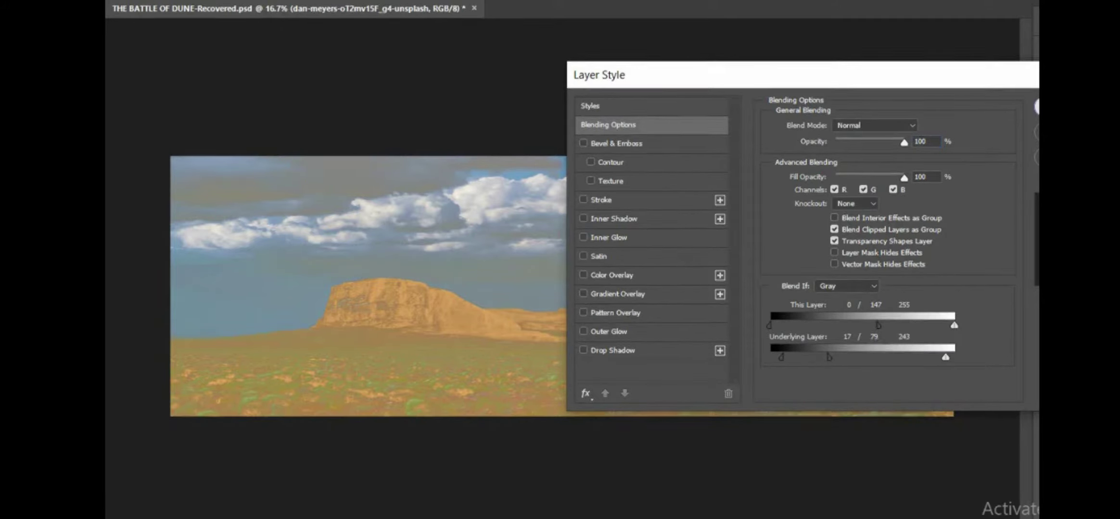
key(Return)
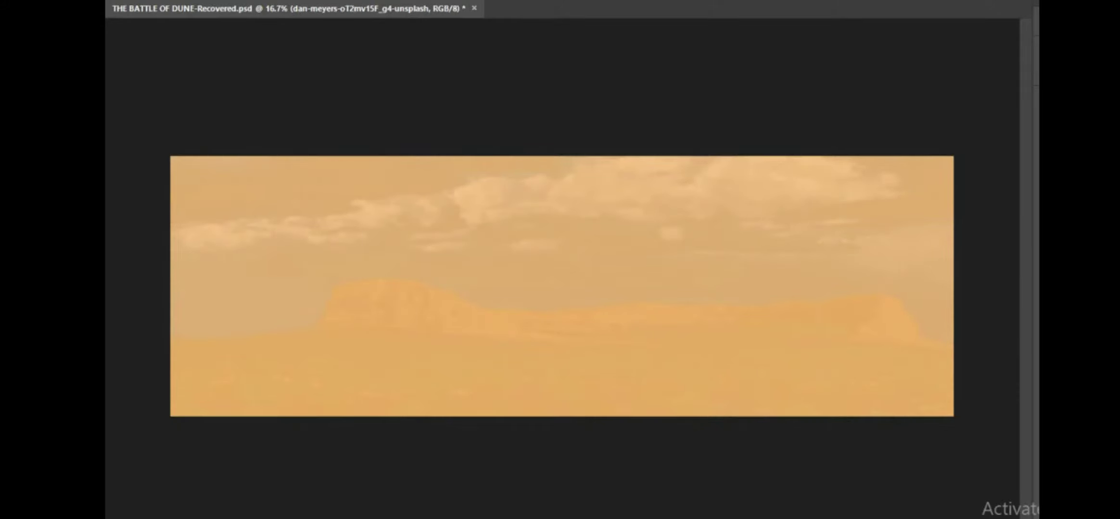
Show the pale planet in the sky's upper-right corner and select the F1.large layer
click(918, 164)
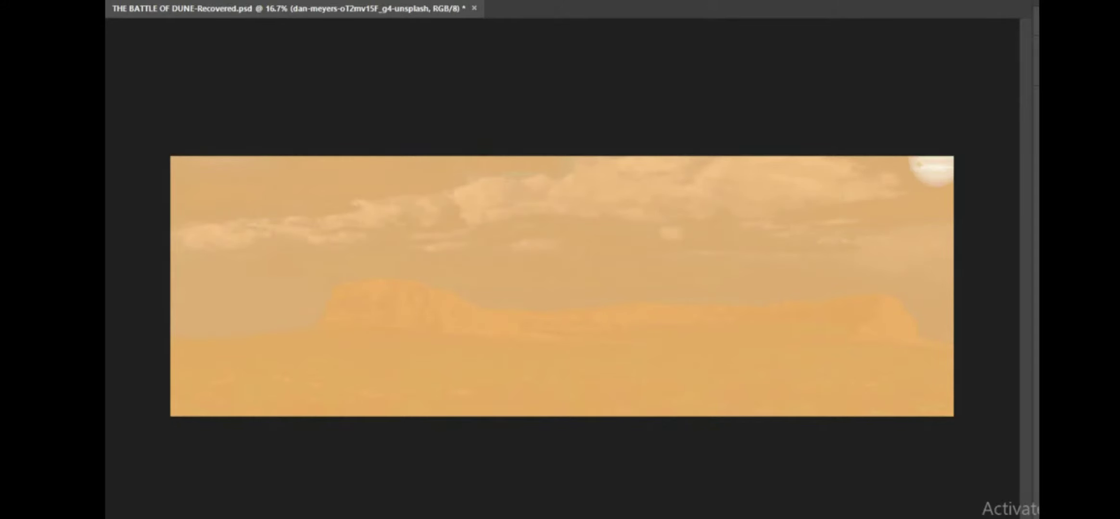
key(alt+])
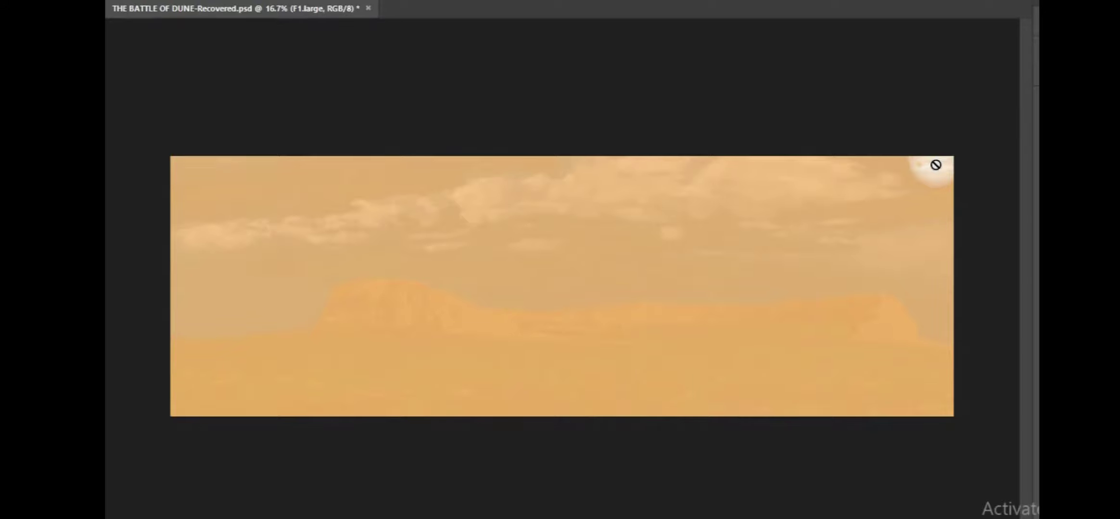
click(949, 177)
click(630, 205)
Try a soft whitish brush stroke in the sky beside the planet and undo it
scroll(936, 179, up, 2)
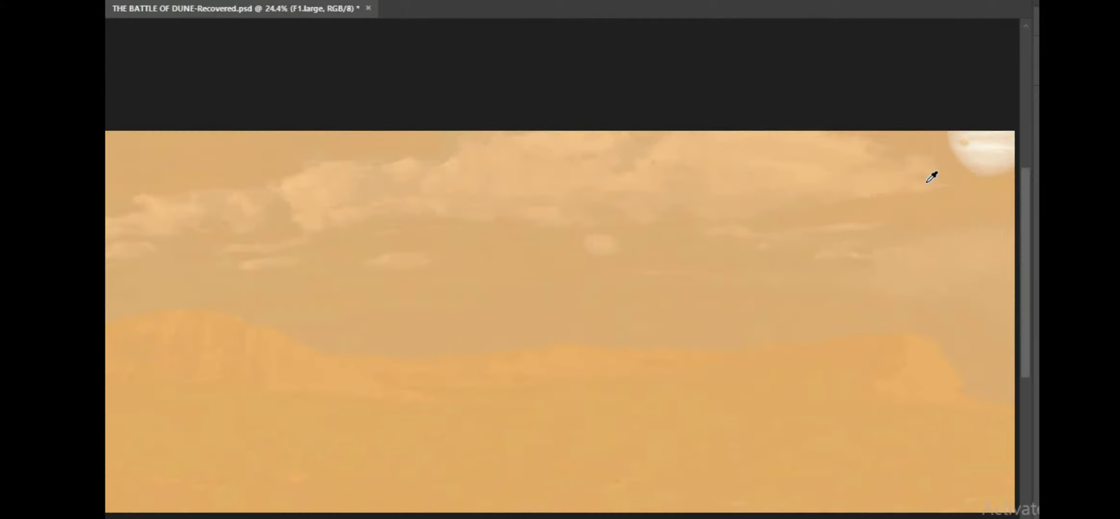
scroll(898, 186, up, 2)
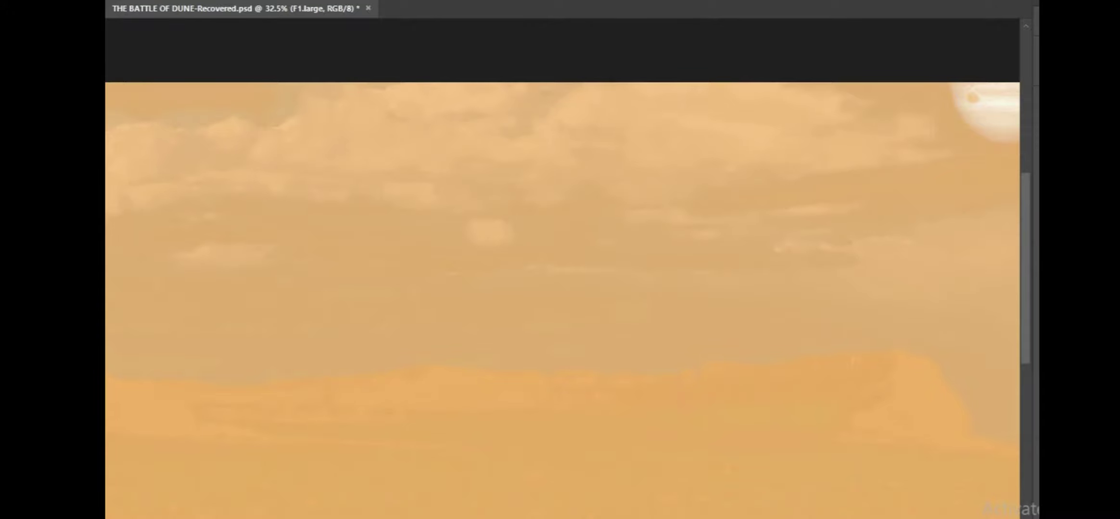
drag(900, 125, 919, 185)
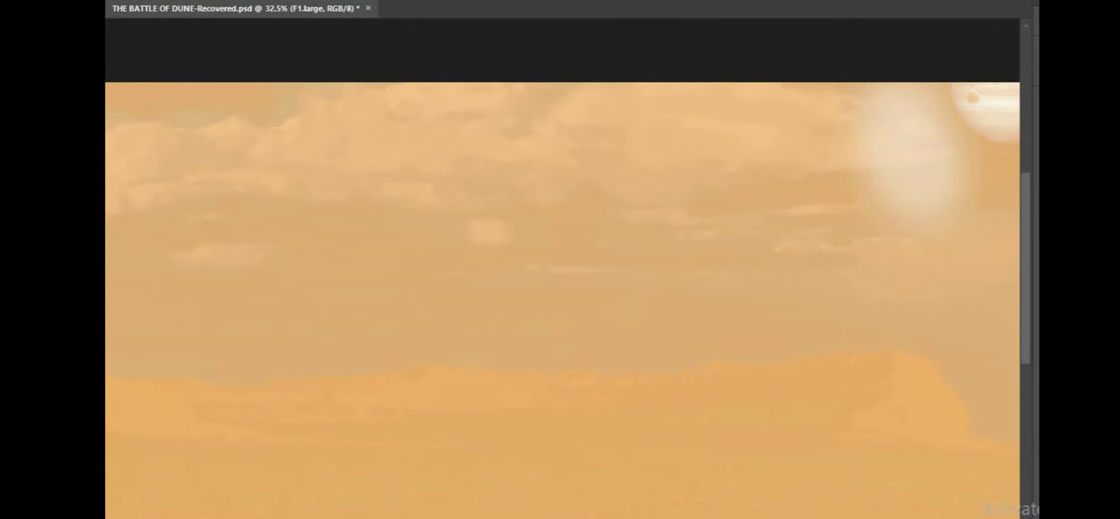
key(ctrl+z)
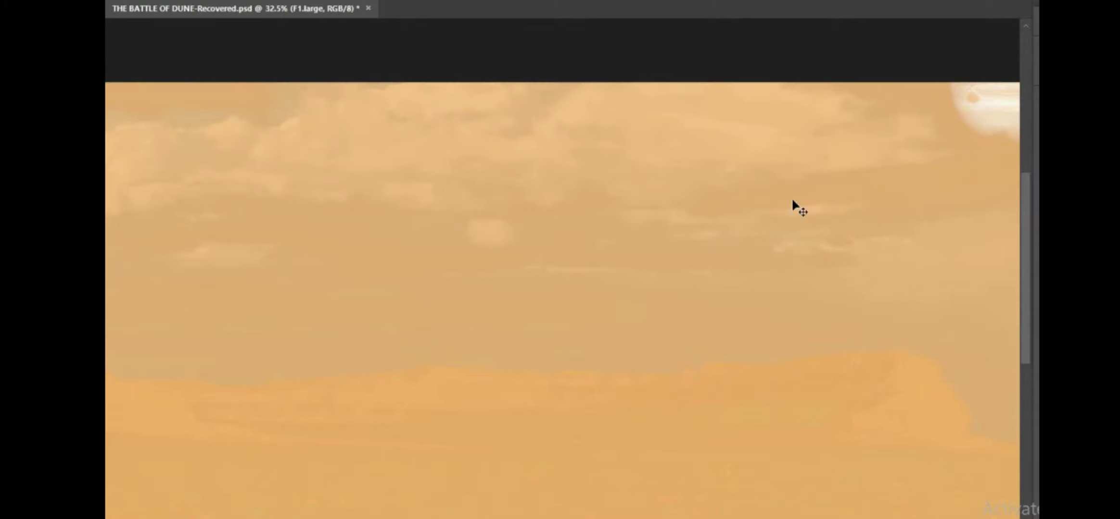
Choose the soft round brush with a size of 200 px and 0% hardness
right_click(574, 226)
click(564, 277)
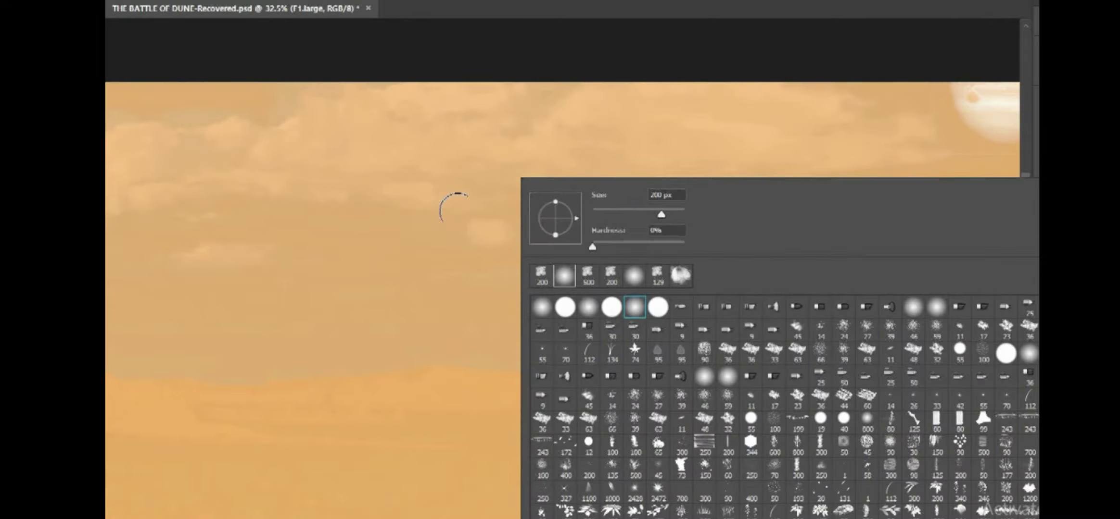
click(440, 210)
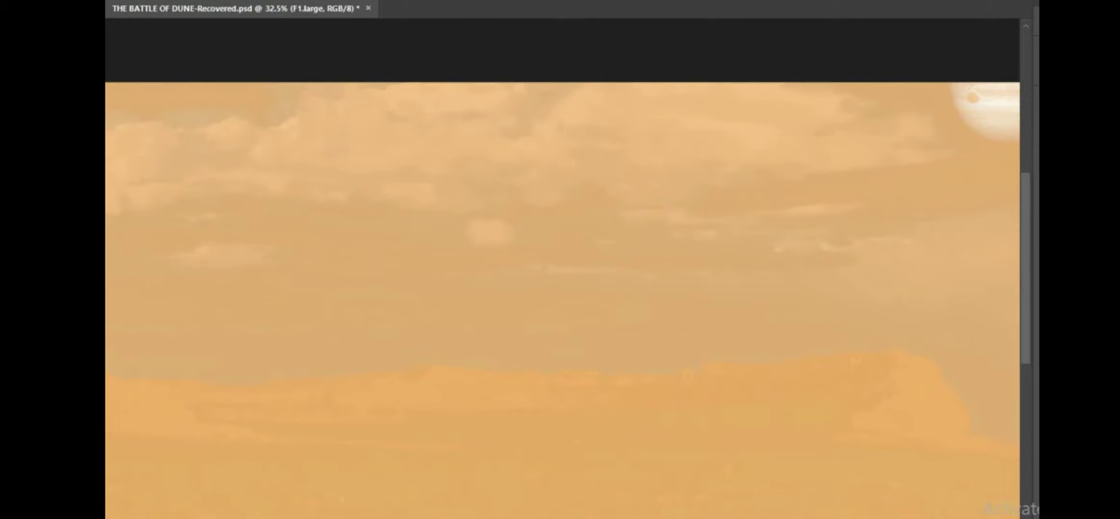
scroll(706, 346, right, 5)
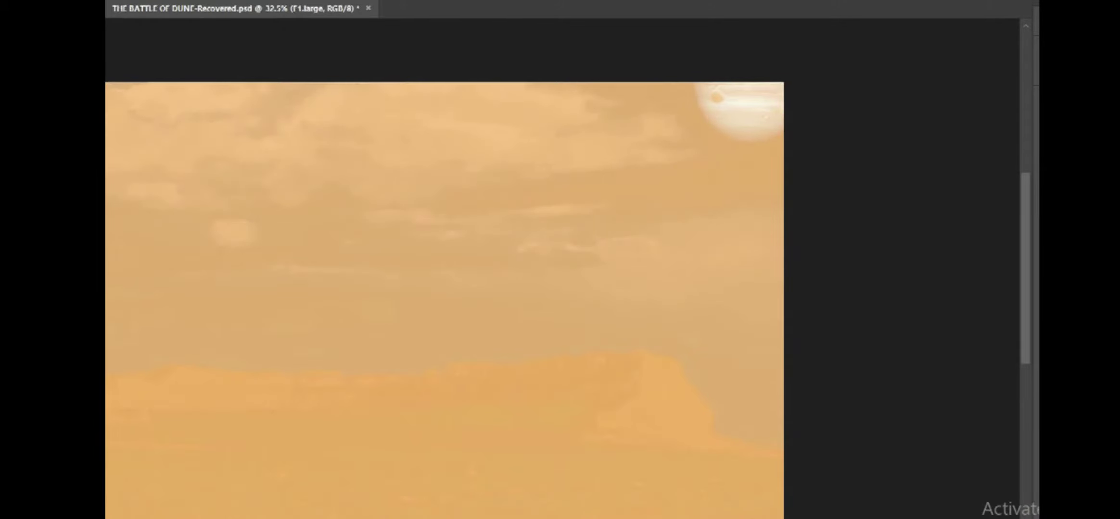
scroll(872, 267, down, 5)
scroll(667, 313, up, 2)
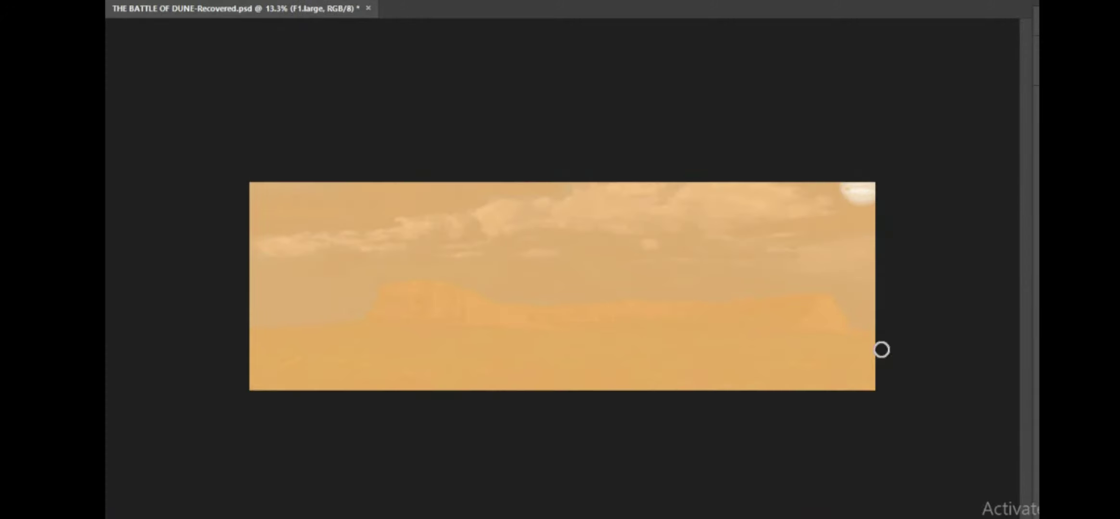
Show the city skyline above the left mesa and turn it into a flat grey-blue silhouette faded into the haze
key(alt+bracketleft)
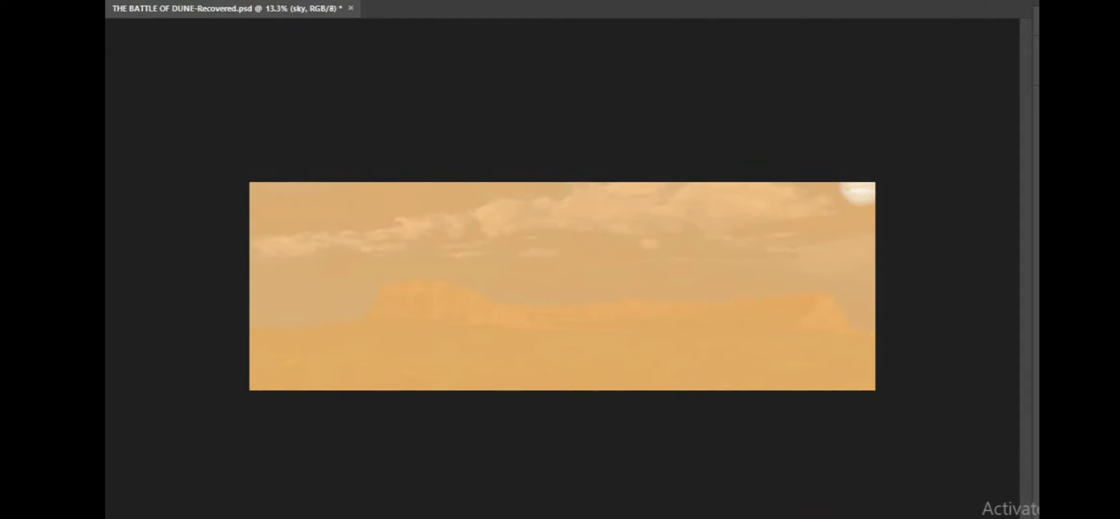
key(ctrl+comma)
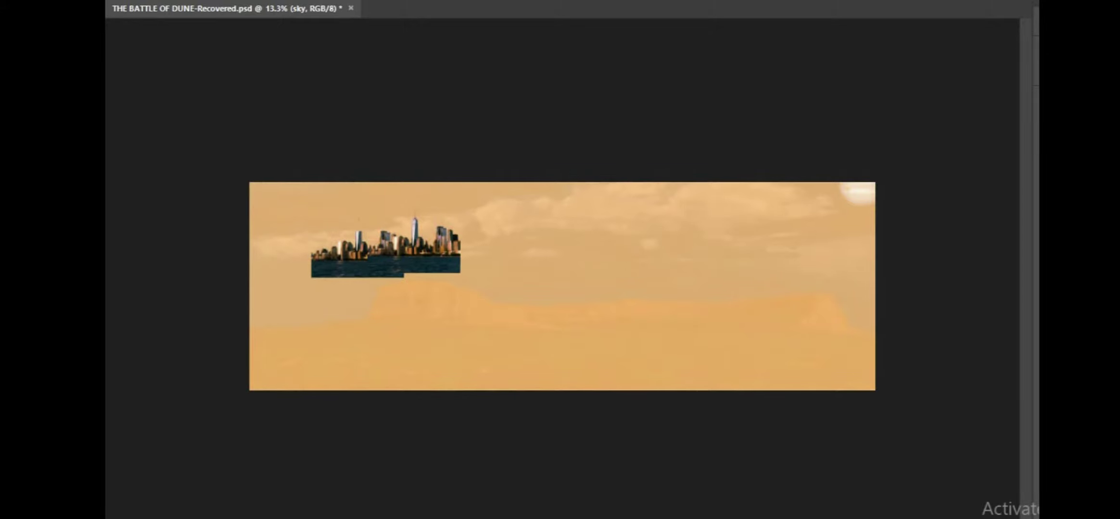
key(alt+bracketright)
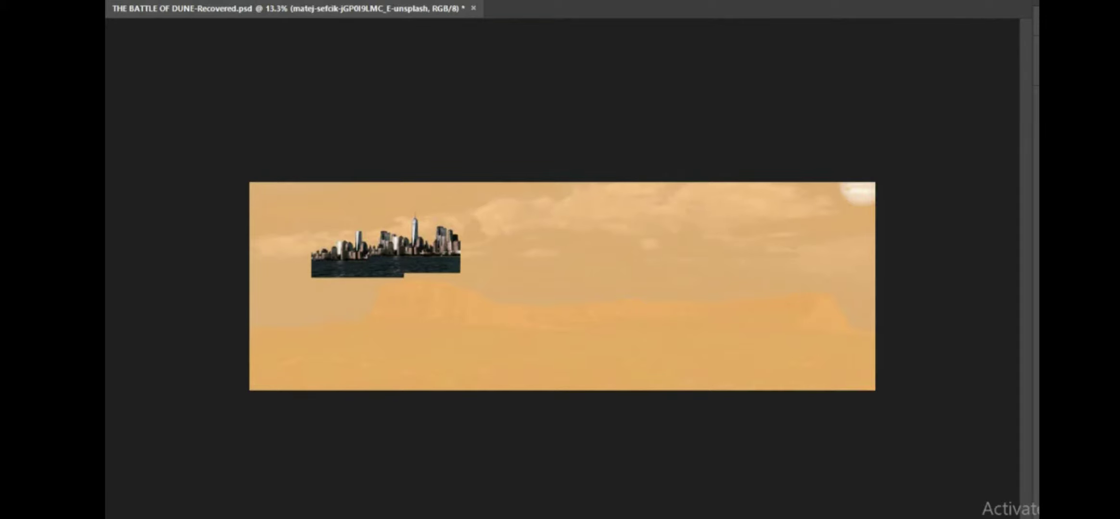
key(shift+alt+BackSpace)
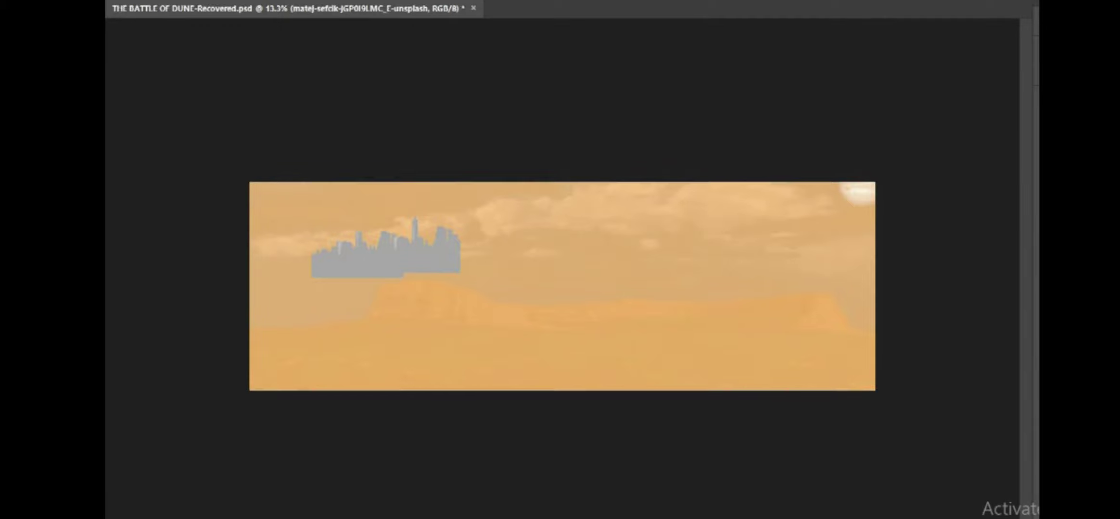
key(shift+alt+m)
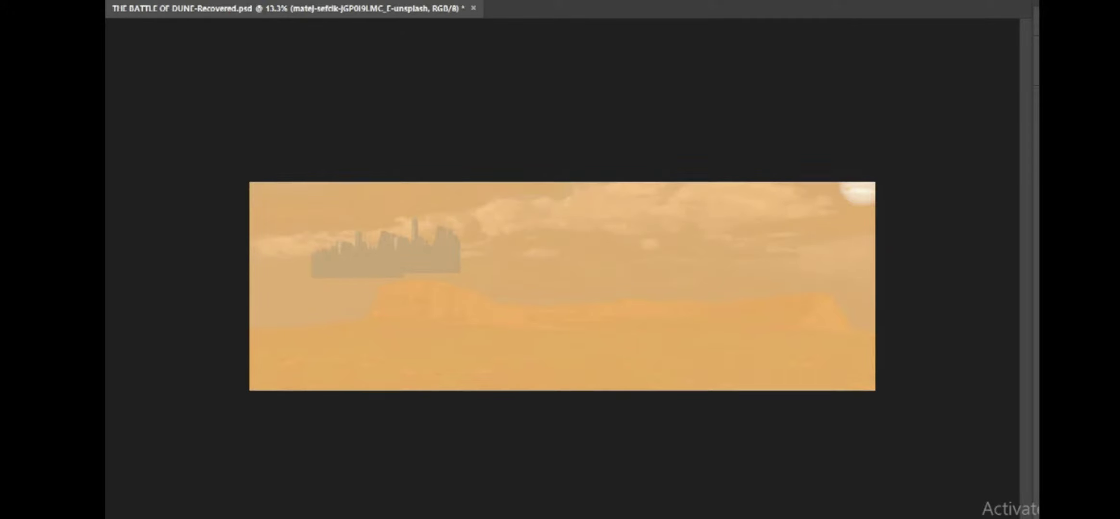
Show the masked rock-mountain photo on the canvas's right half and check it with its layer mask disabled and re-enabled
key(ctrl+v)
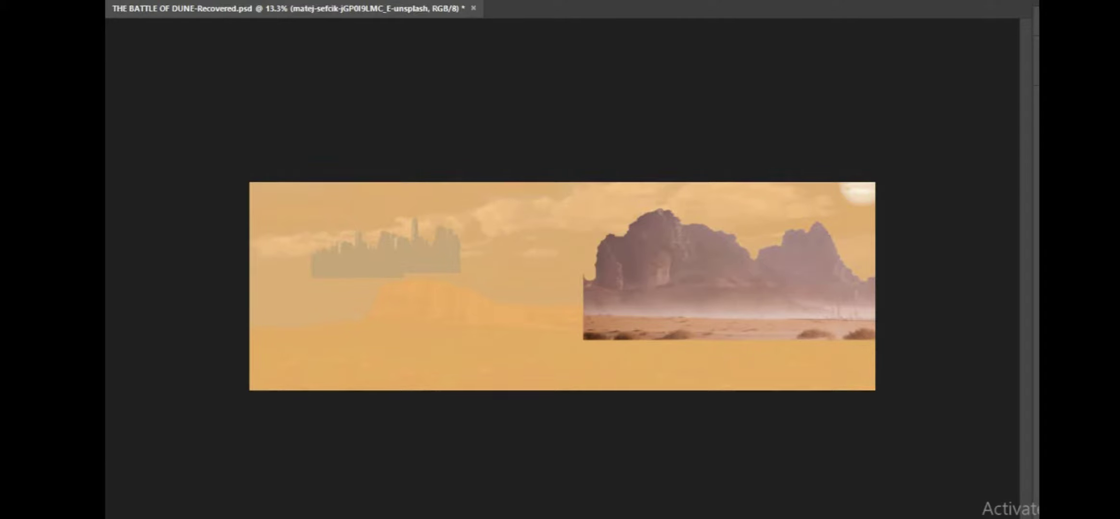
key(alt+bracketleft)
right_click(1038, 458)
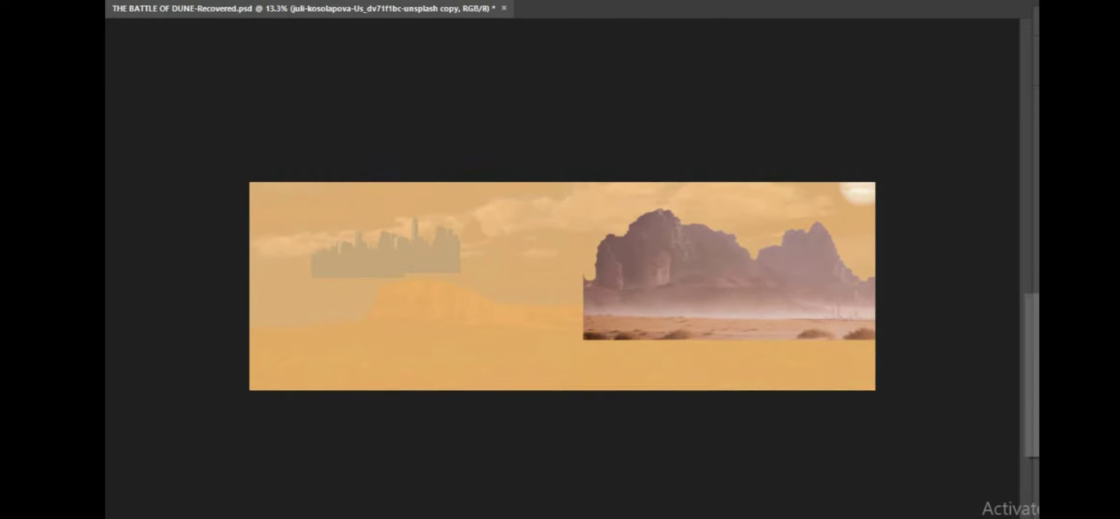
click(1034, 305)
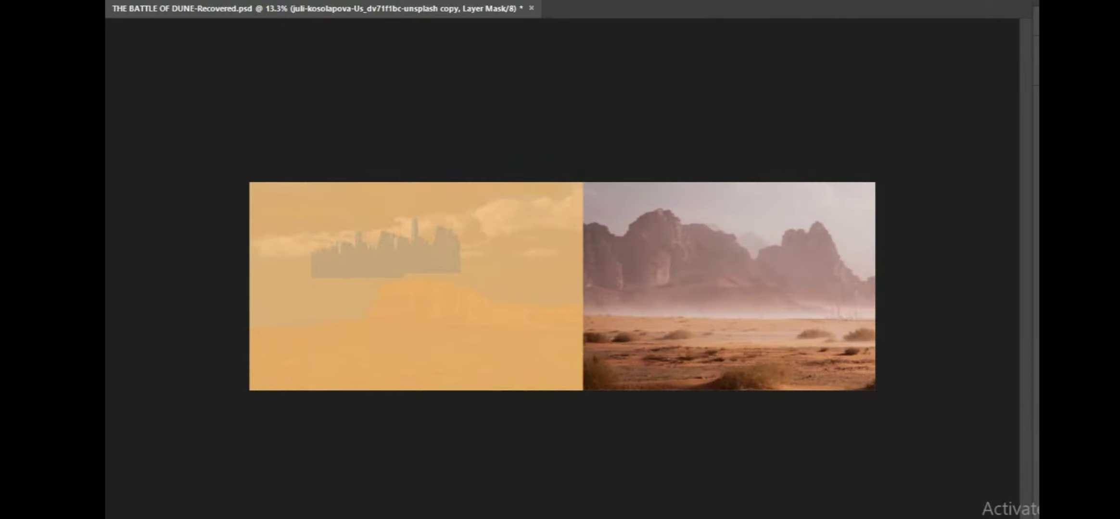
right_click(1037, 454)
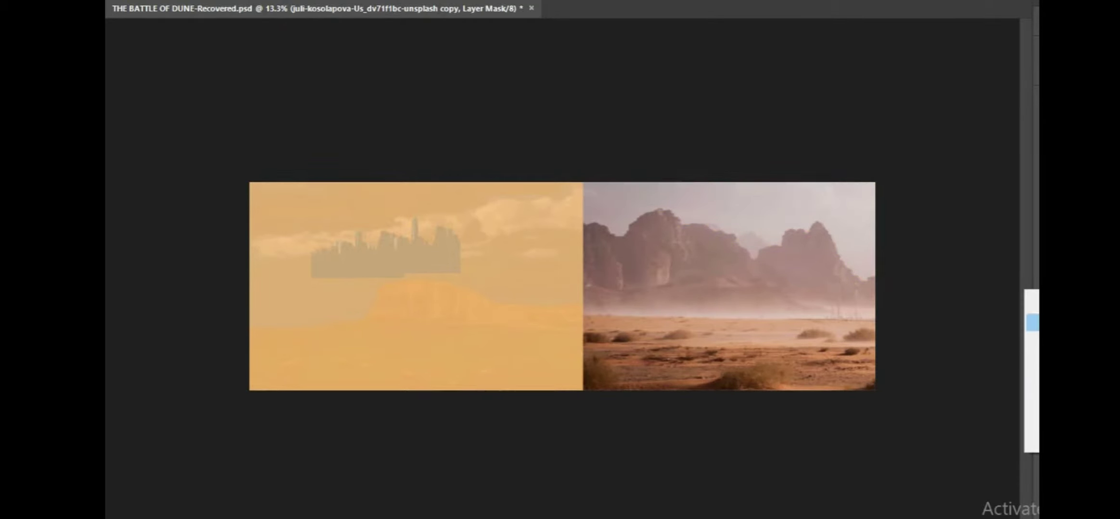
click(1034, 301)
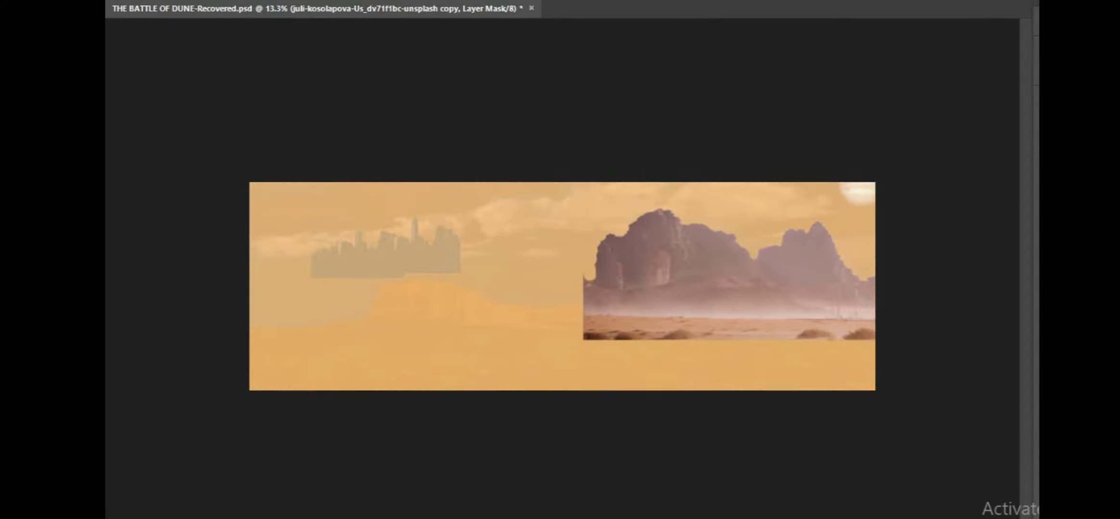
Blend the right-hand rock mountains into a warm, bright haze and show the sand-dune foreground across the canvas
click(630, 258)
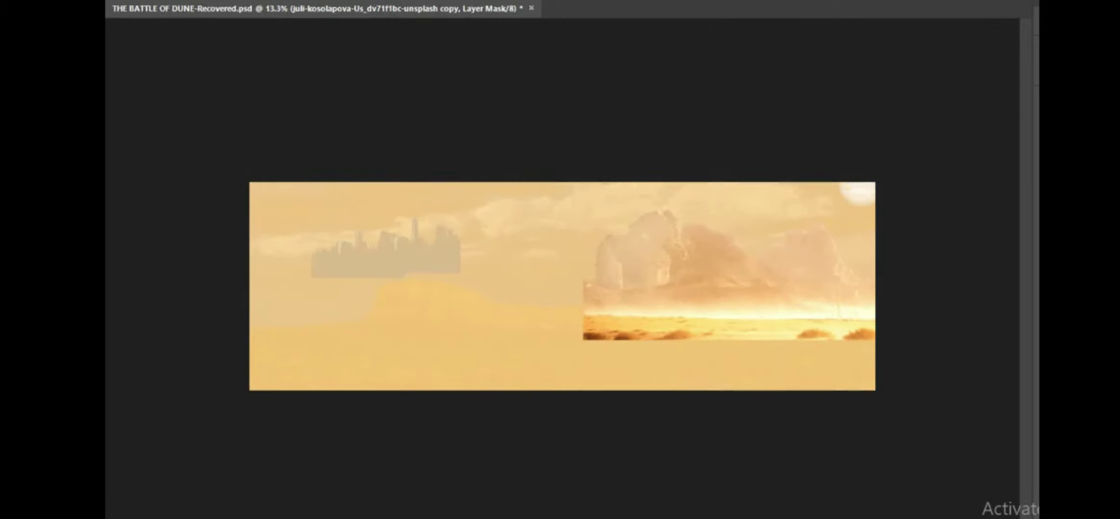
key(ctrl+z)
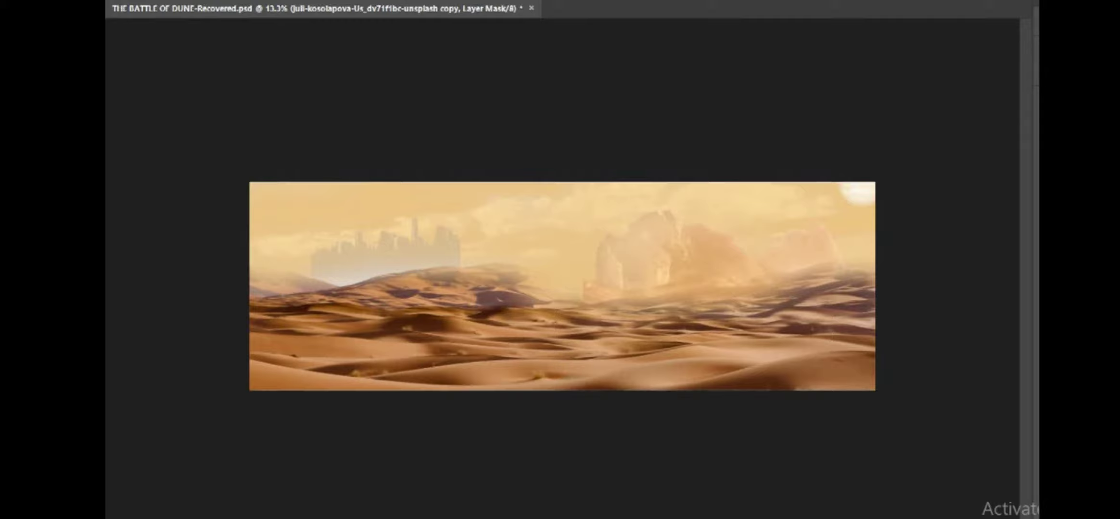
Disable the sand-dune layer's mask to examine the full dune photo, and restore the mask
right_click(1037, 354)
click(1033, 365)
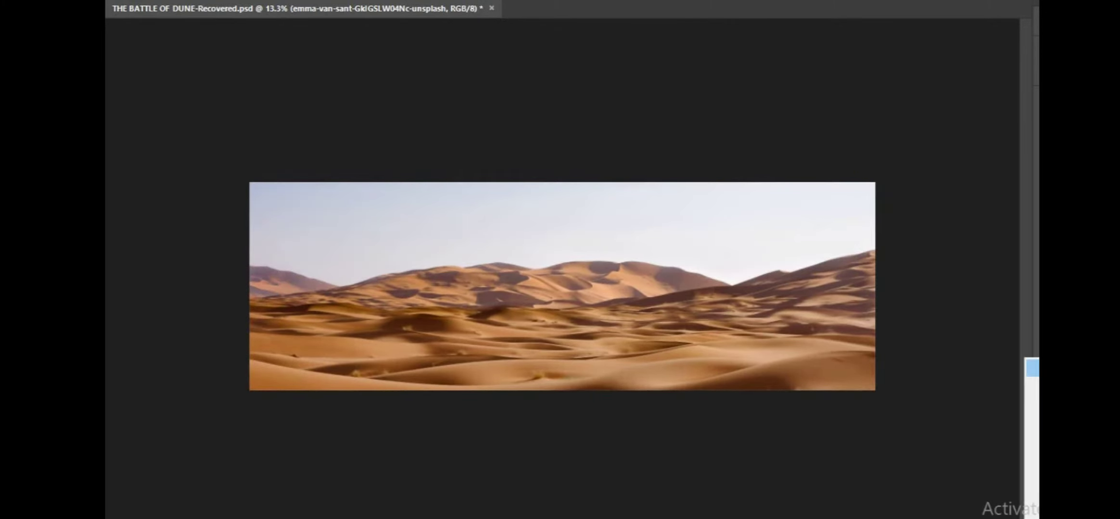
key(ctrl+shift+z)
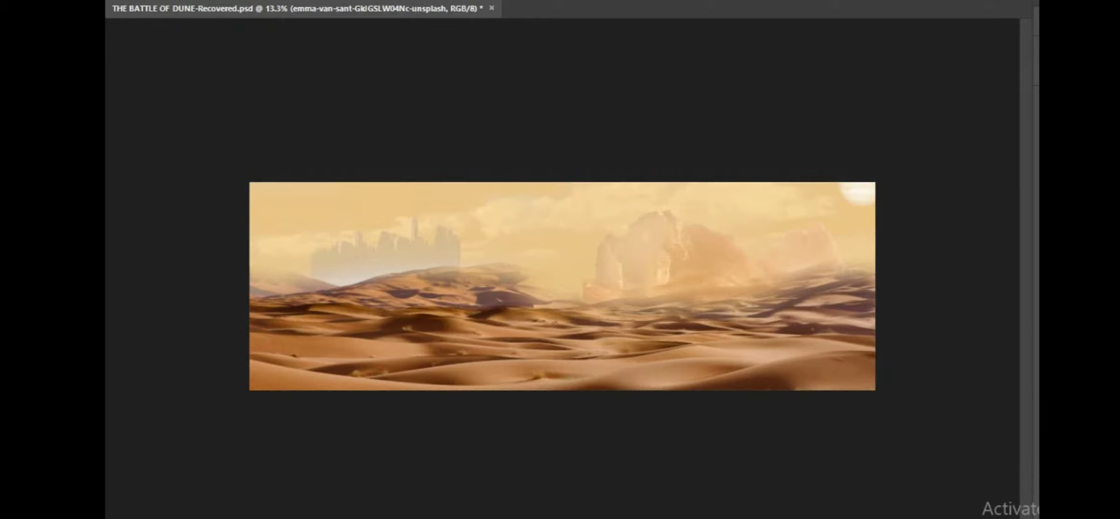
Show the second rock-mountain layer behind the dunes, check the photo with its layer mask disabled, and restore the mask
key(ctrl+shift+z)
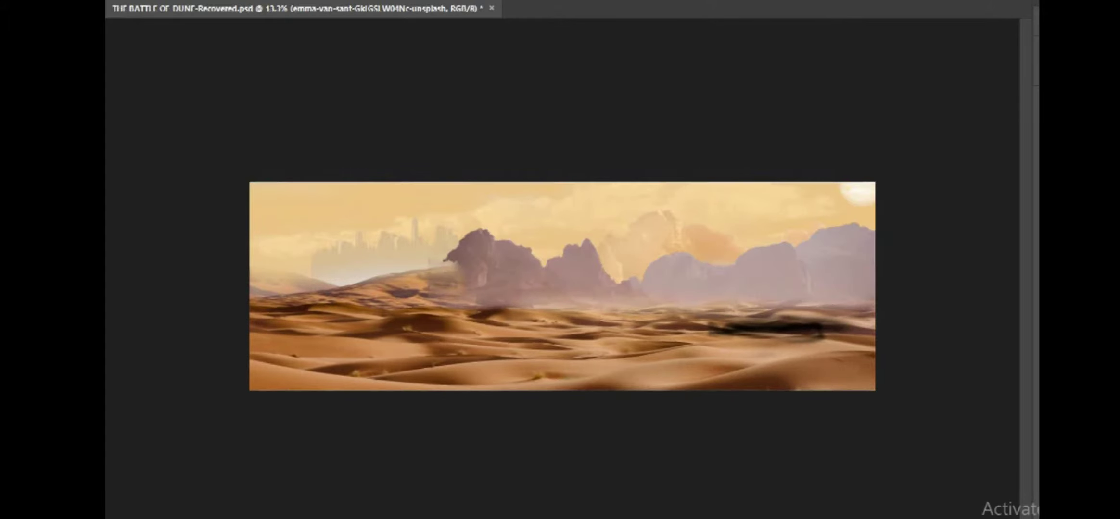
key(alt+bracketleft)
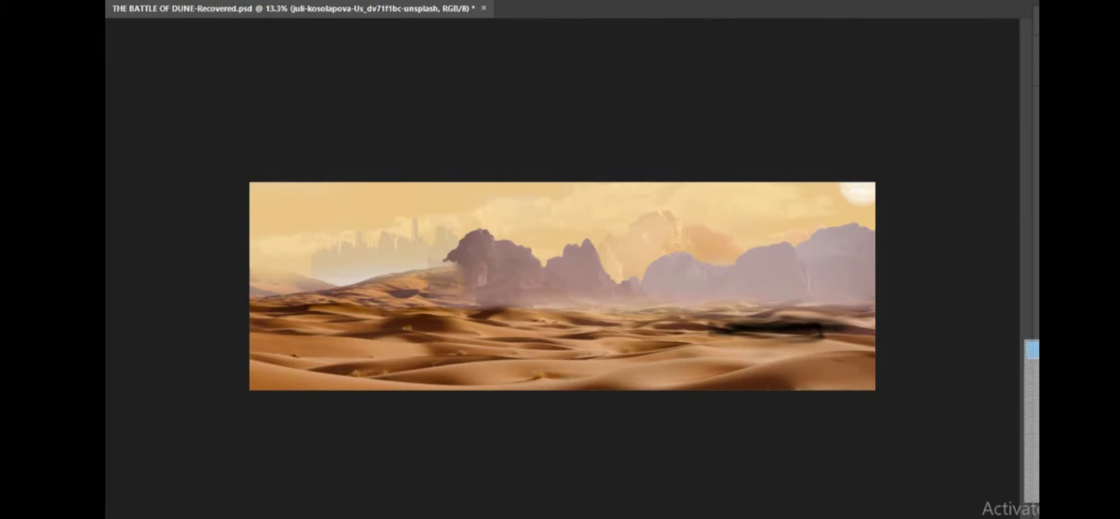
right_click(1036, 338)
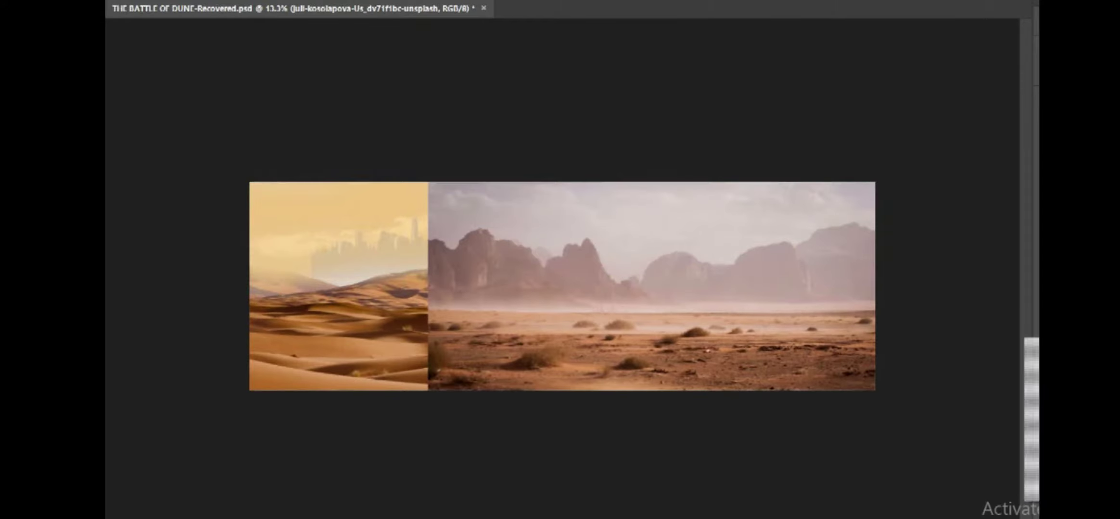
click(1033, 349)
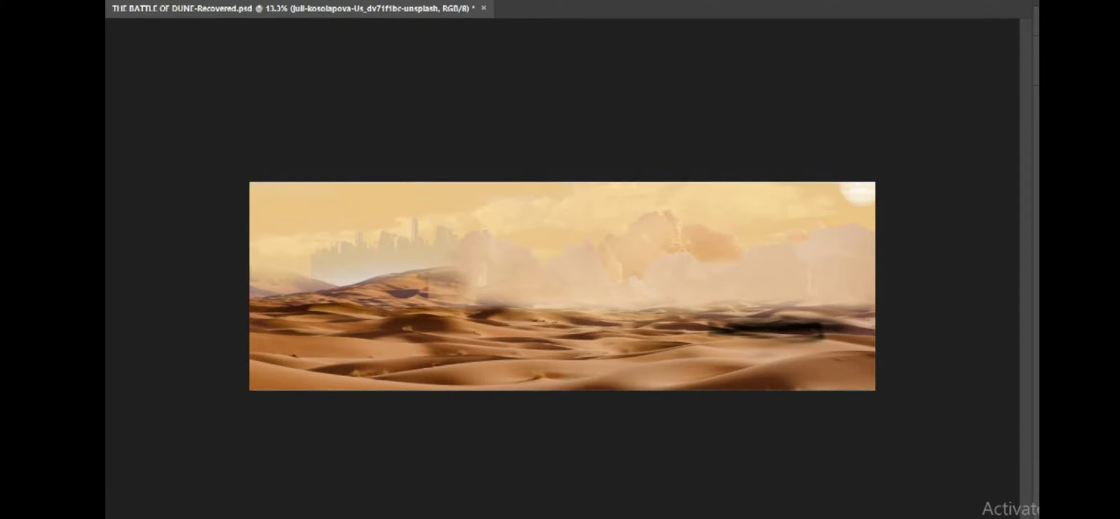
Paint a soft orange haze stroke on the foreground2 layer over the base of the left-hand mountains
key(alt+bracketright)
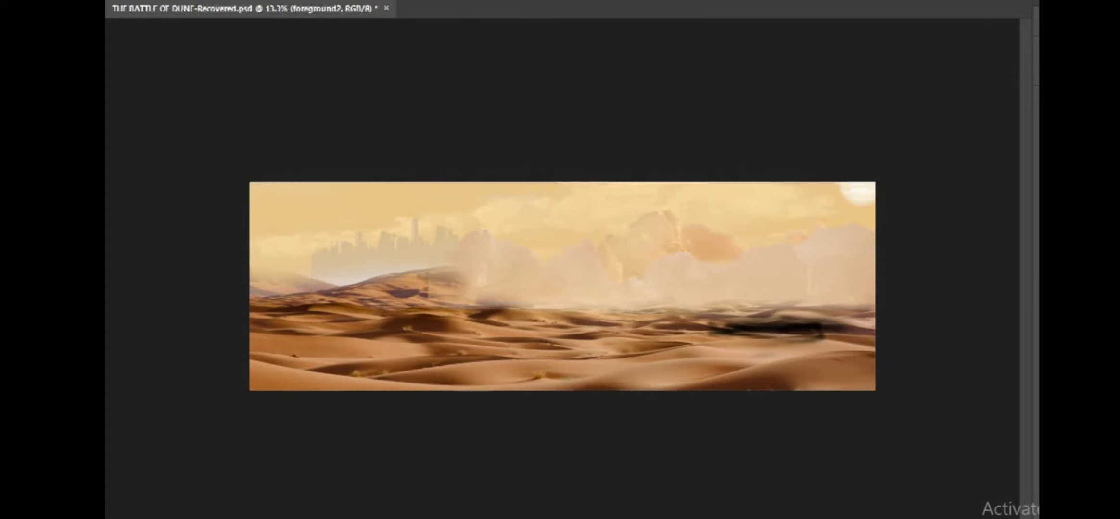
drag(455, 263, 544, 290)
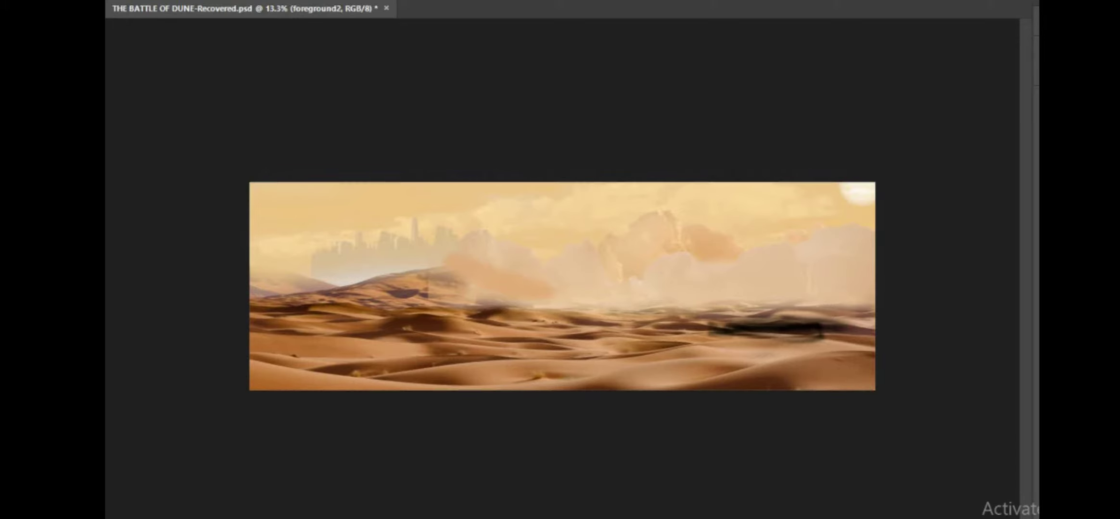
Blend the orange haze on the foreground2 layer in Overlay mode and show the dark rock mountains at the canvas's left side
key(alt+shift+o)
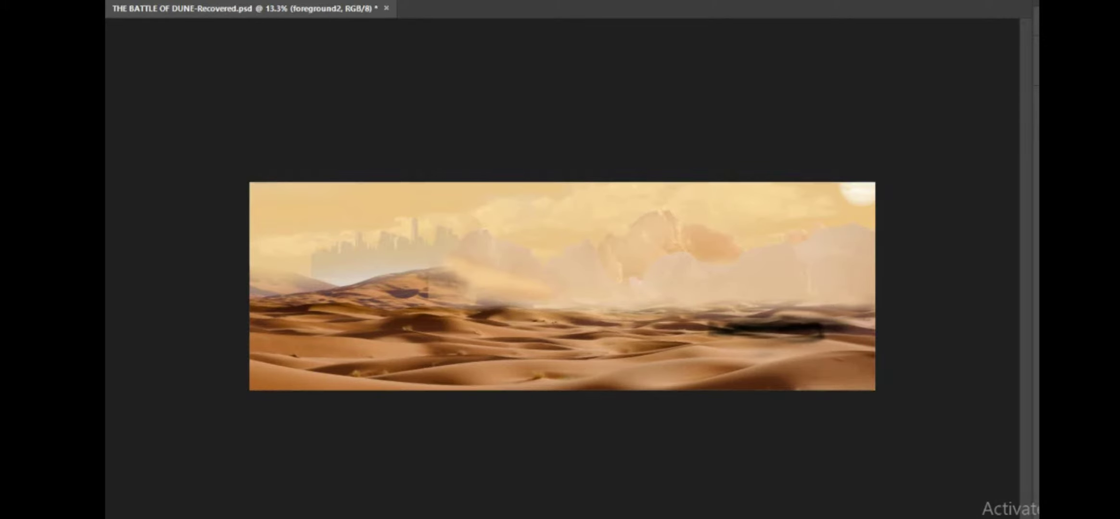
key(ctrl+z)
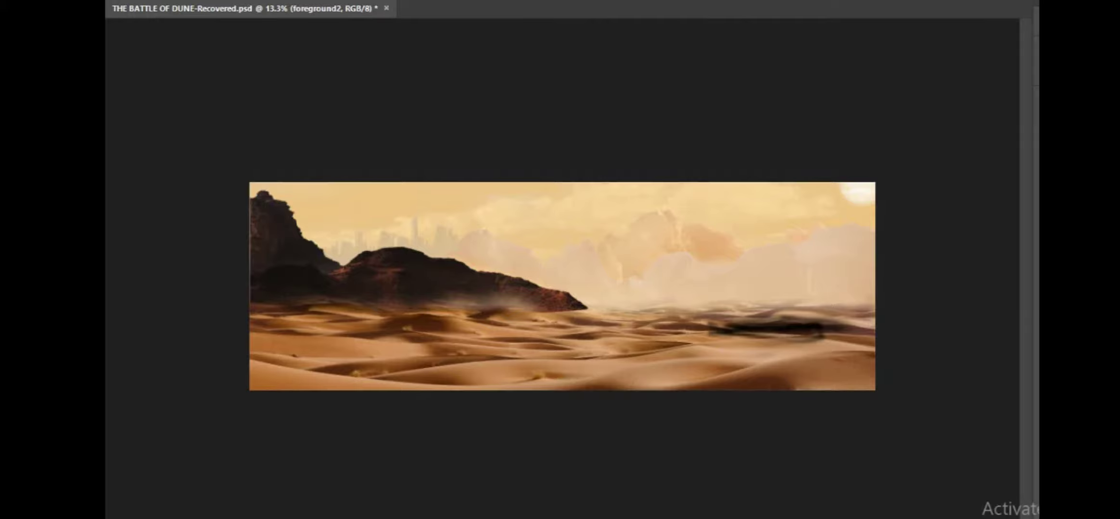
Disable the layer mask of the dark rock-mountain photo to examine the full red desert image, toggling the mask for comparison
right_click(1038, 288)
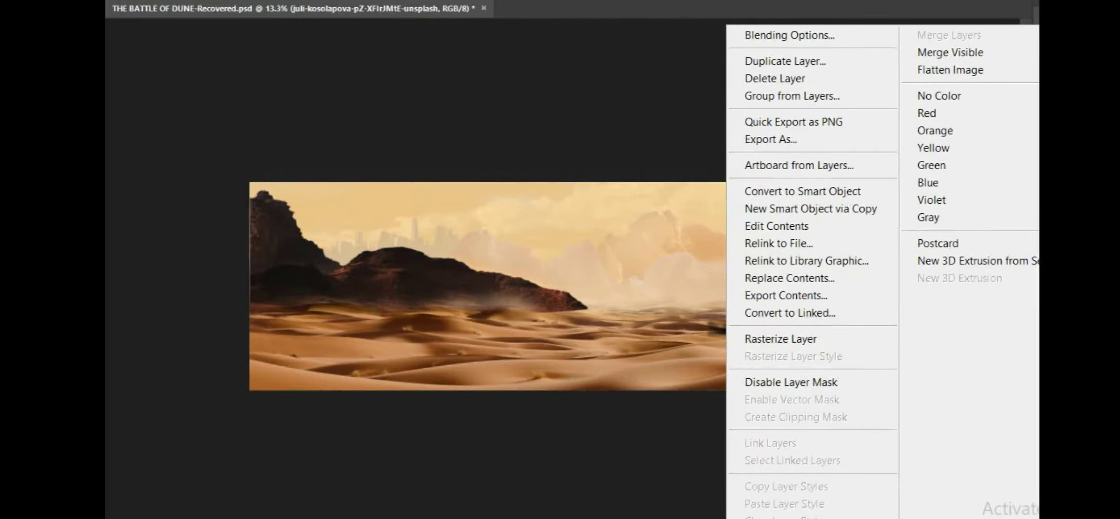
click(1038, 357)
right_click(1037, 357)
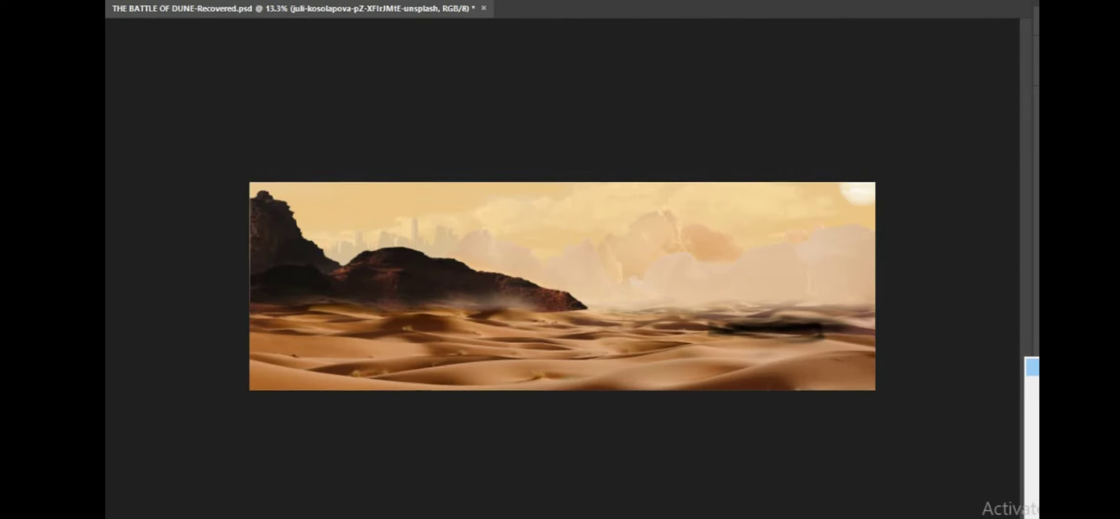
click(1034, 368)
key(ctrl+comma)
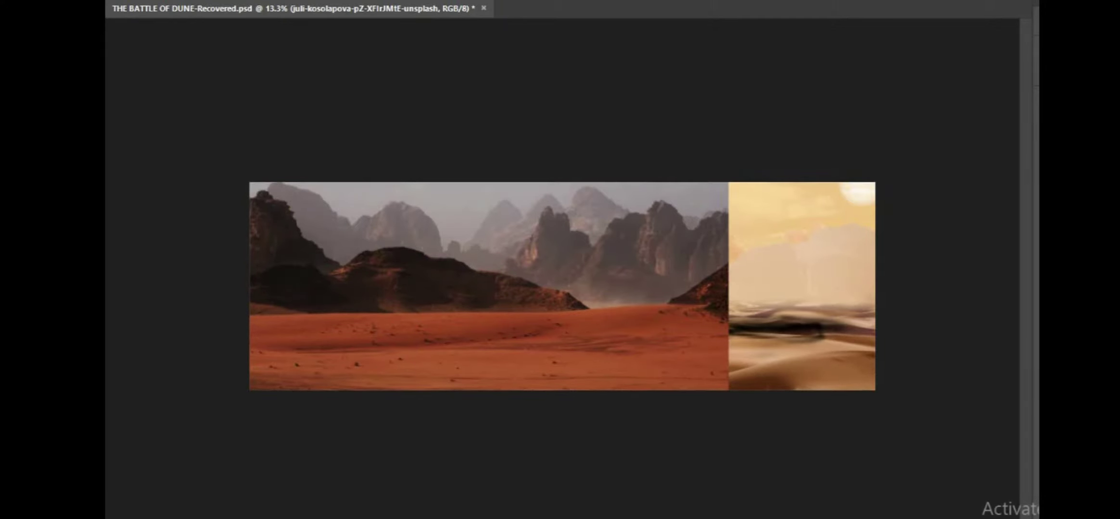
right_click(733, 23)
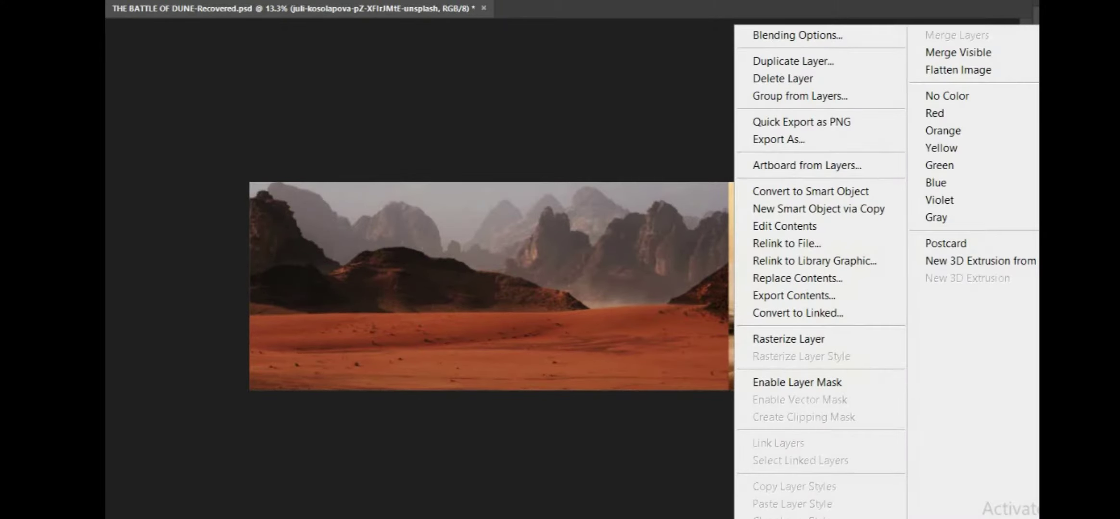
key(Escape)
right_click(1038, 357)
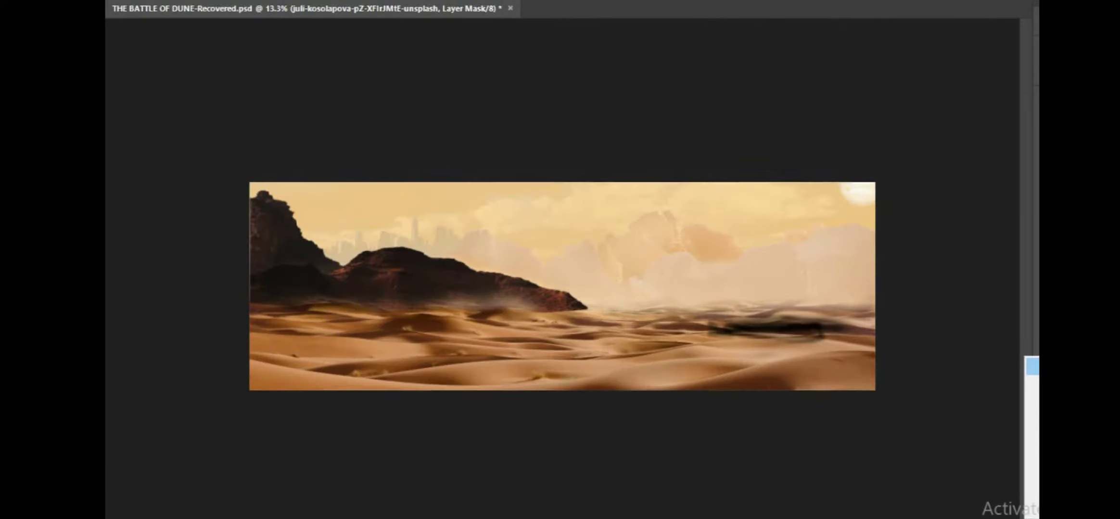
click(1033, 367)
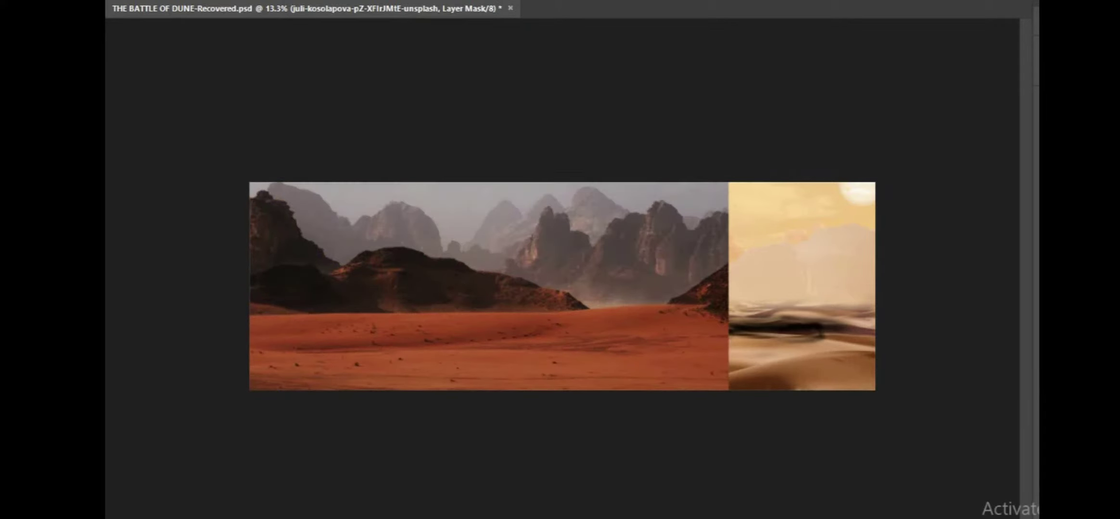
Restore the rock-mountain mask, show the pale haze over the left-hand mountains and select the foreground3 layer
key(ctrl+i)
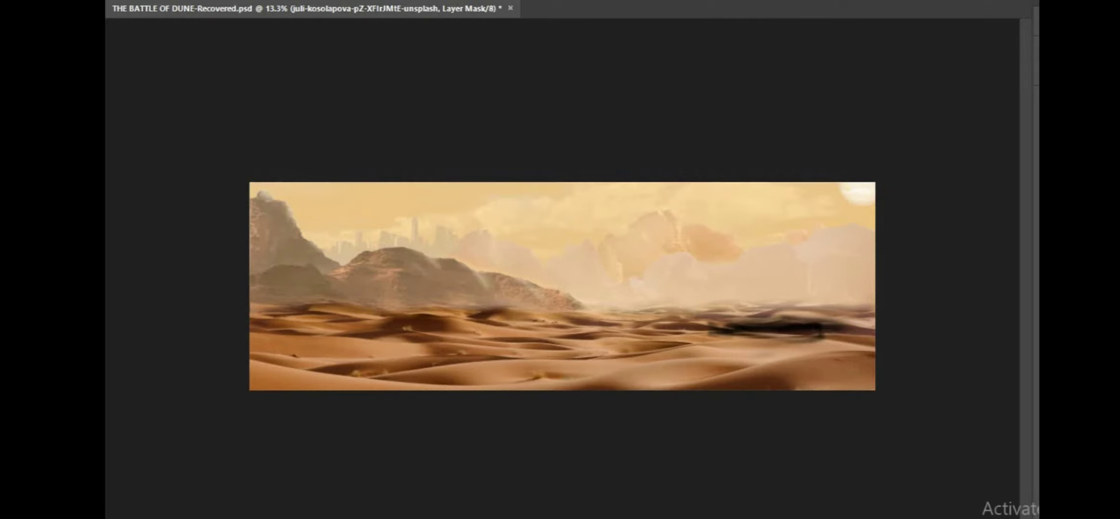
key(alt+bracketleft)
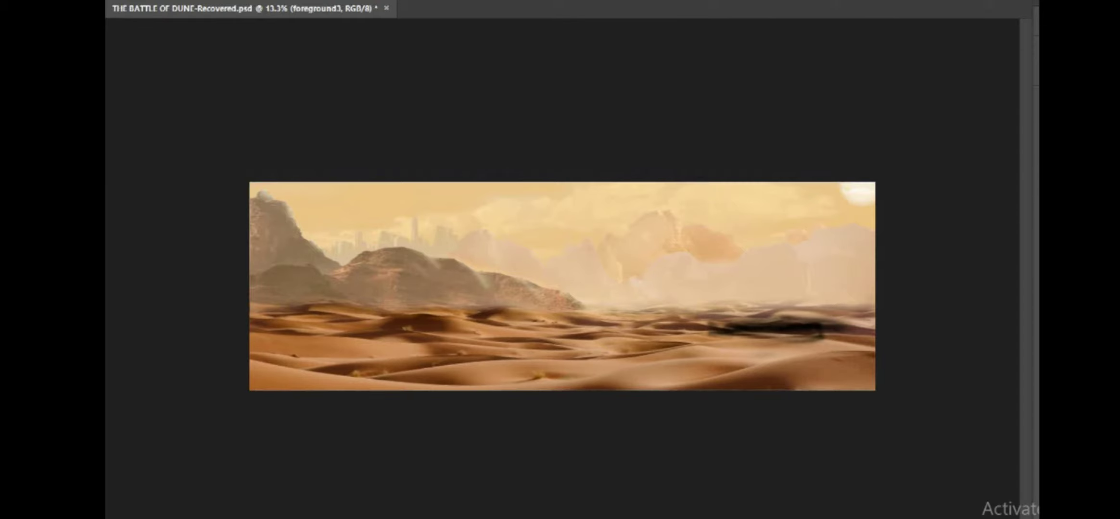
Show the first standing, rifle-aiming soldiers with their shadows on the left-hand dunes, using the solider1s copy layer
key(alt+bracketright)
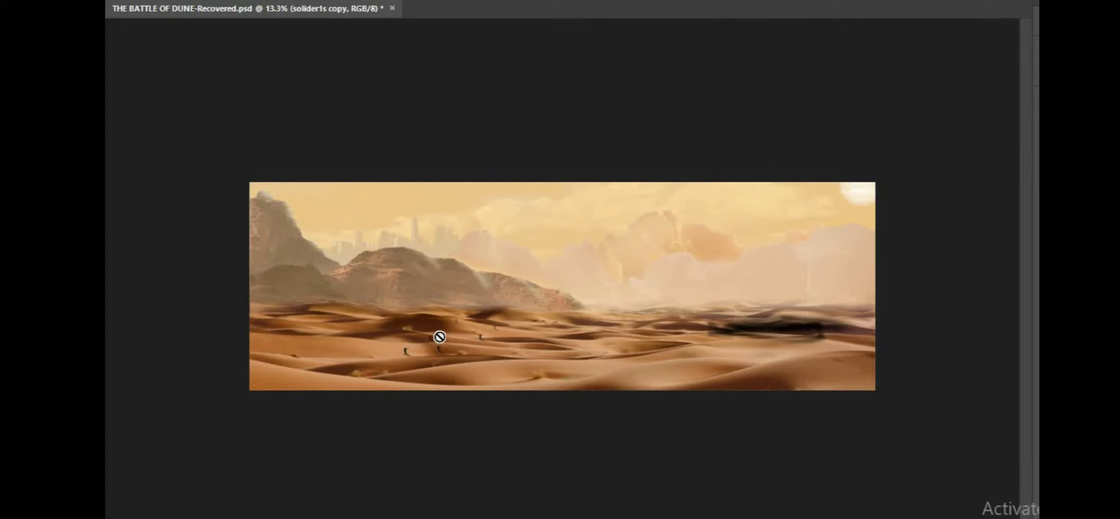
scroll(418, 340, up, 5)
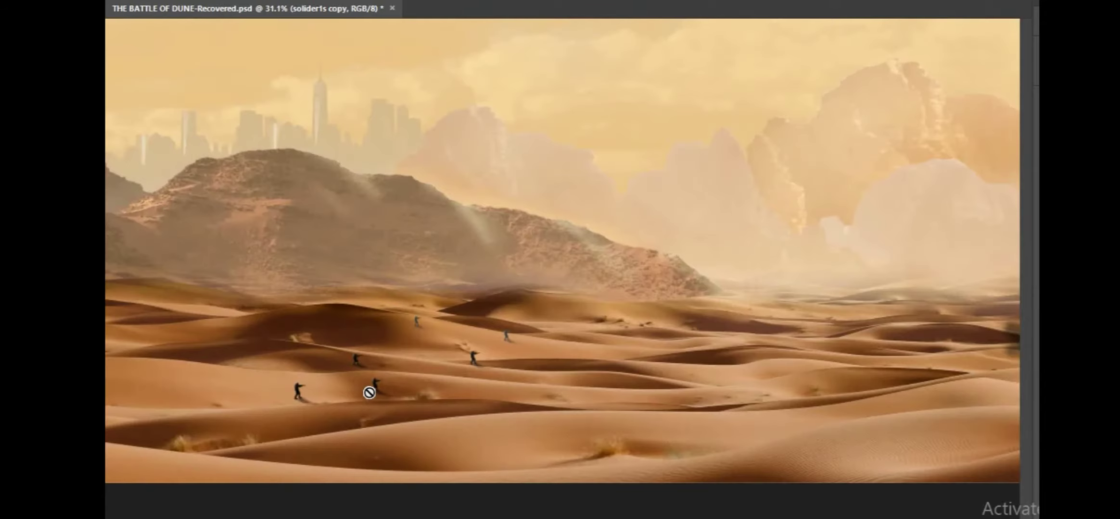
scroll(390, 392, up, 4)
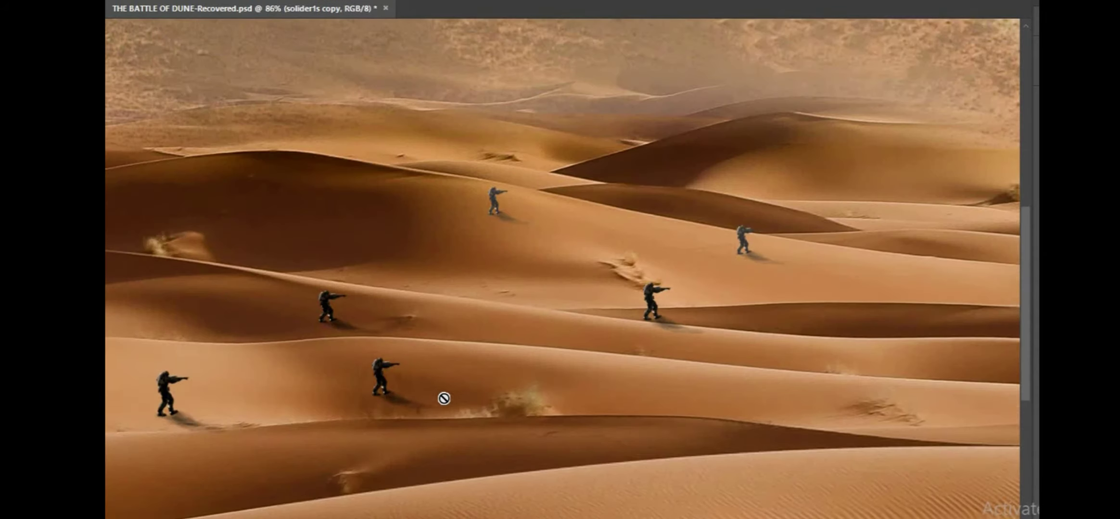
scroll(447, 398, down, 1)
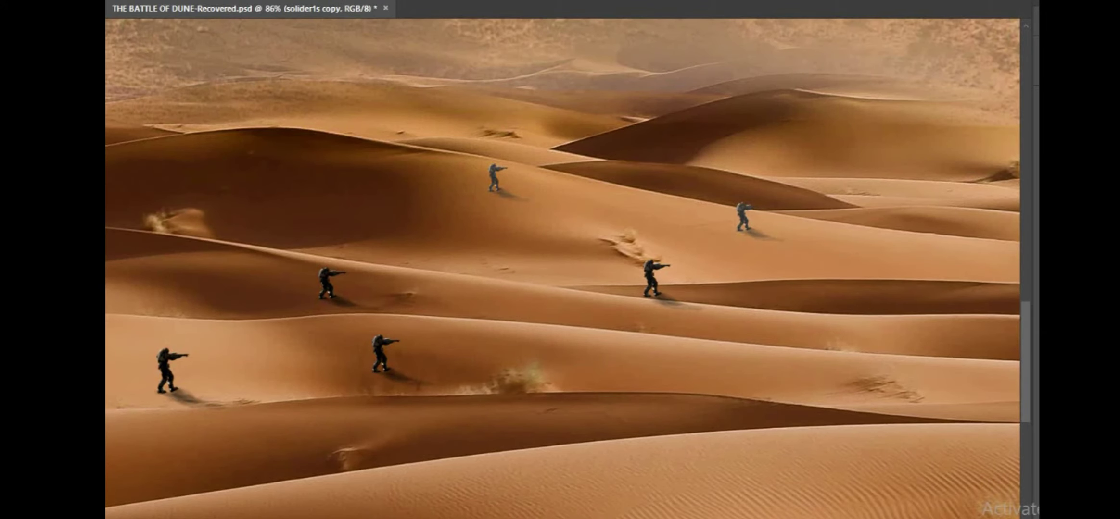
Switch to File Explorer and examine the soldier renders in the blender renders folder, opening untitled12 at full size
mouse_move(677, 518)
click(633, 452)
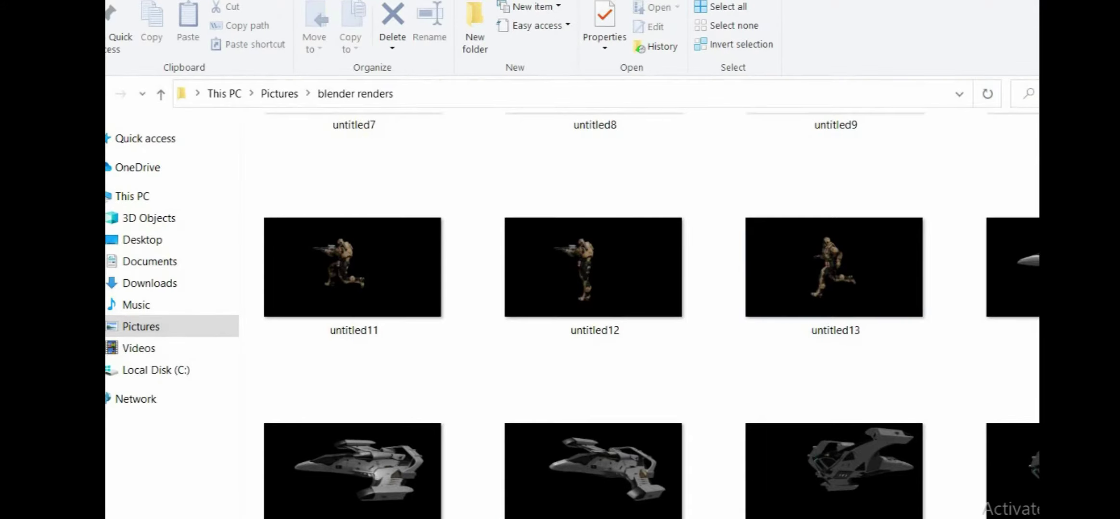
scroll(930, 423, down, 1)
click(582, 177)
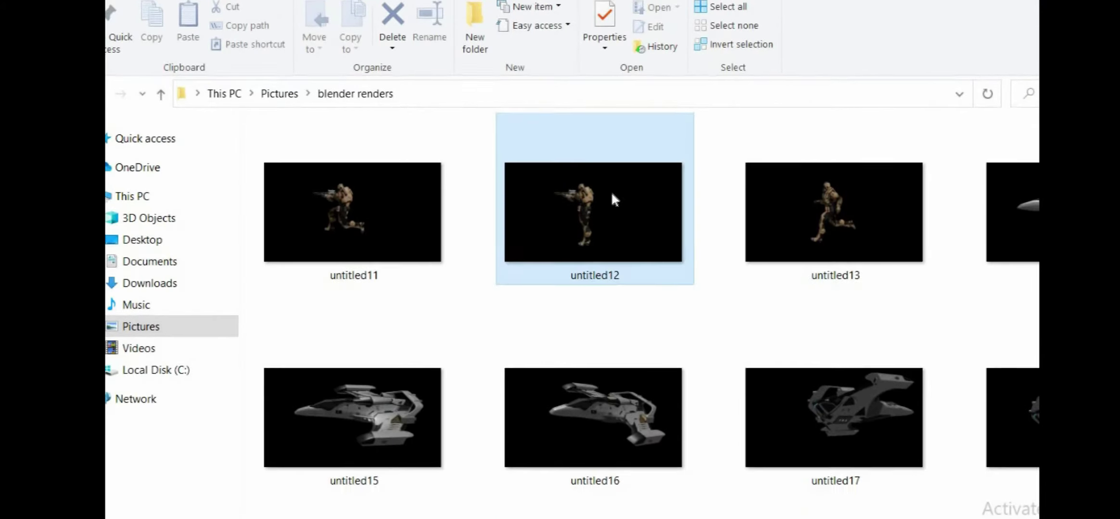
key(Return)
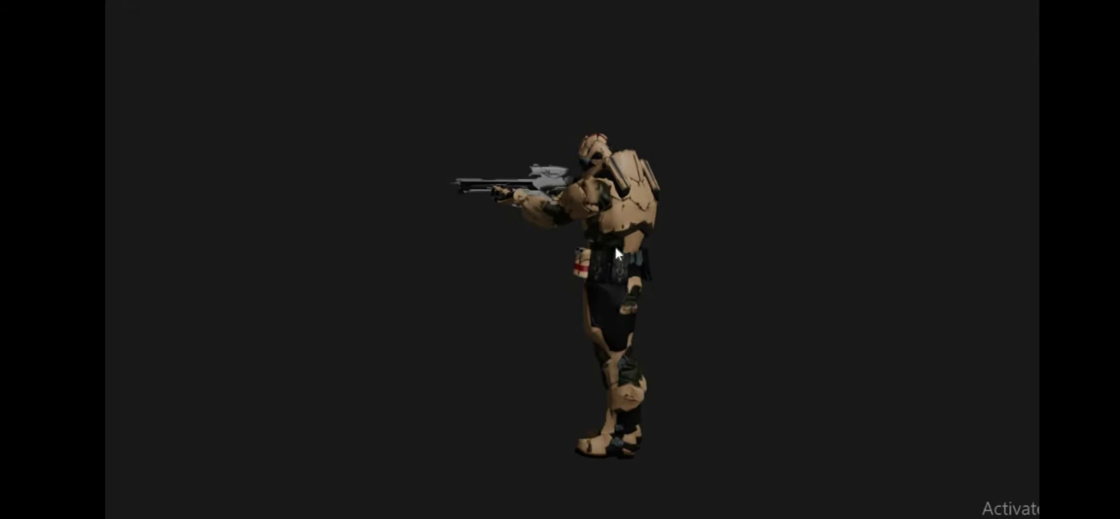
key(alt+F4)
click(354, 220)
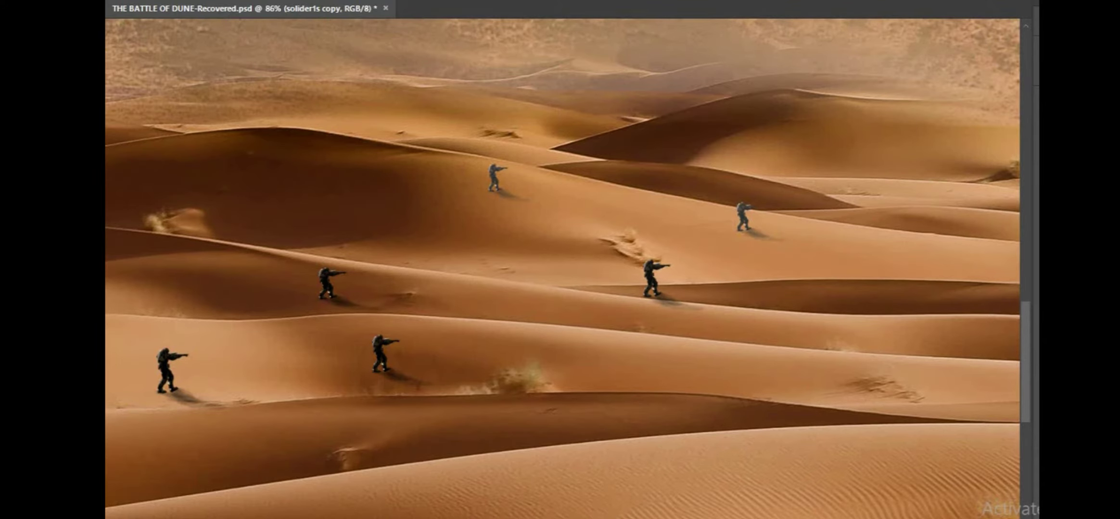
Return to the painting and show the kneeling soldiers and additional standing soldiers of the left-hand group on the dunes
scroll(553, 399, down, 6)
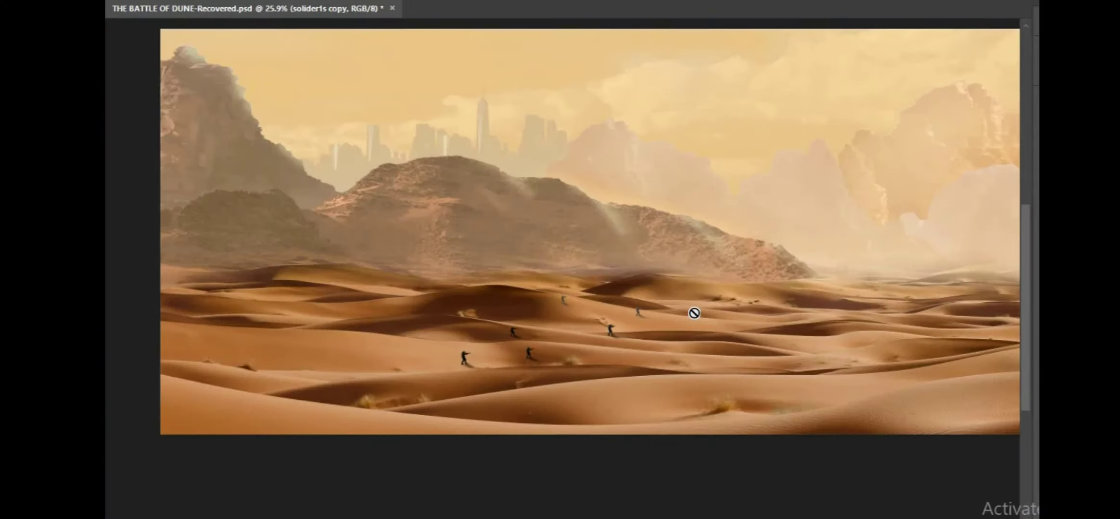
scroll(530, 362, down, 2)
scroll(387, 350, up, 1)
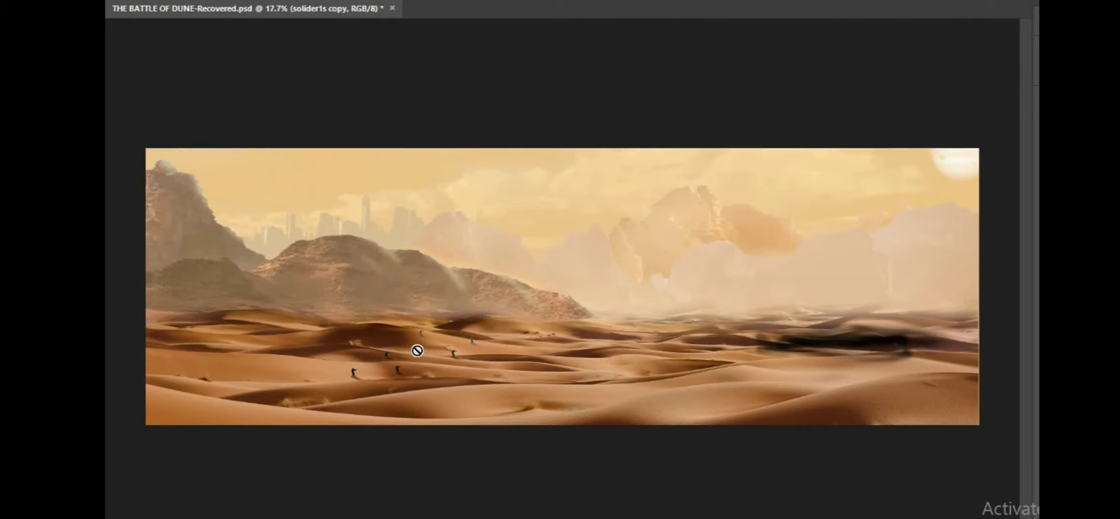
click(1037, 385)
scroll(461, 390, up, 7)
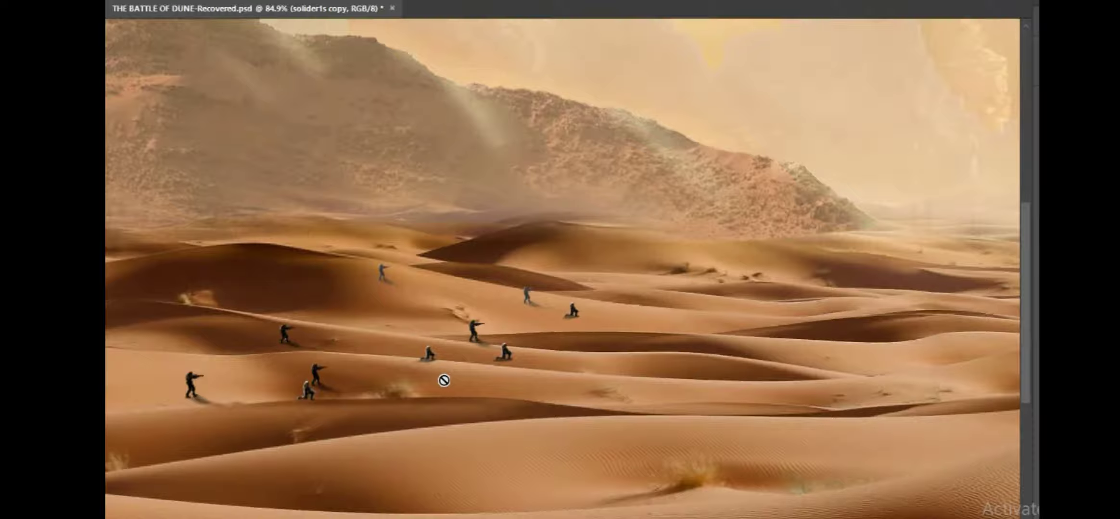
scroll(516, 343, up, 2)
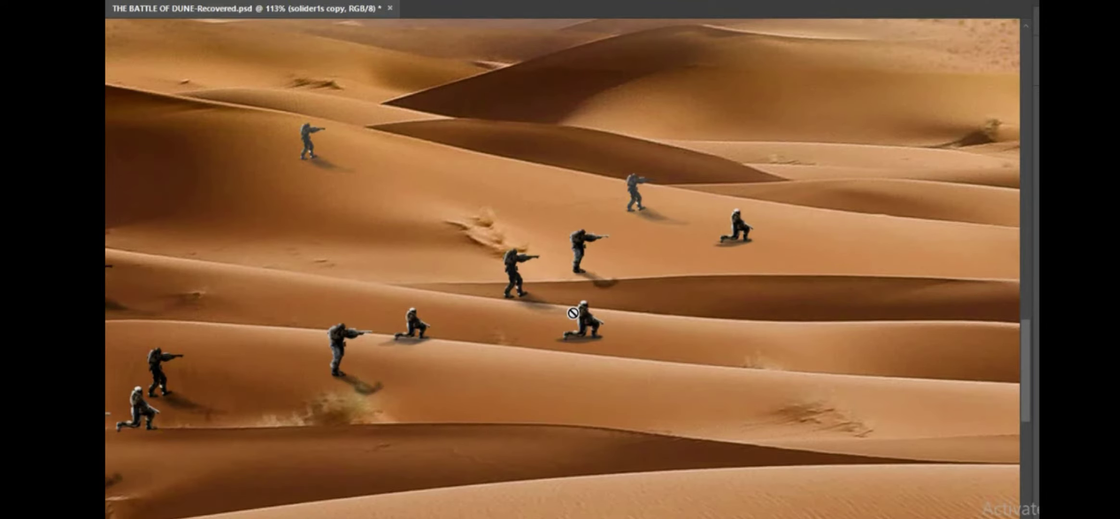
scroll(520, 338, down, 2)
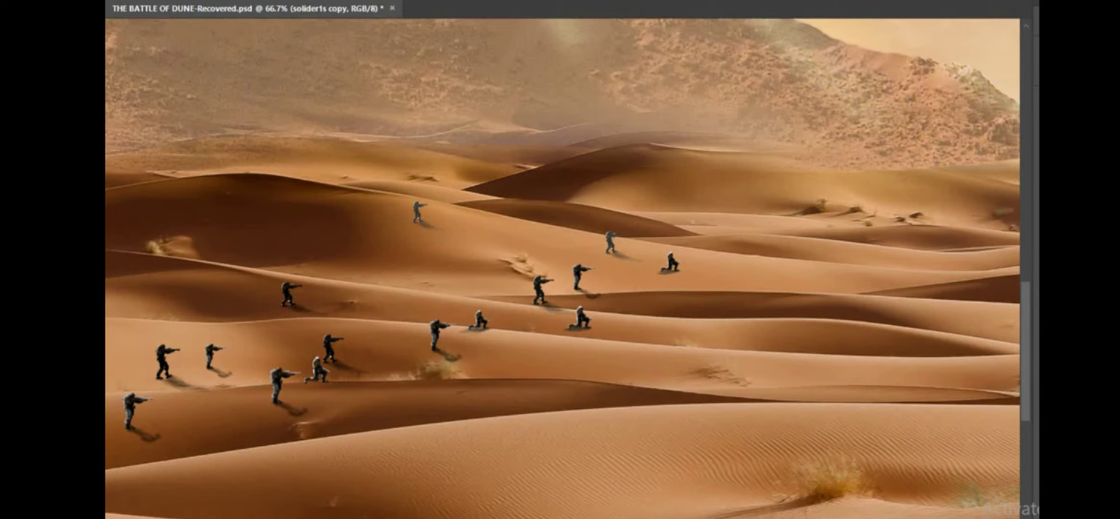
Select the left soldiers layer and show the opposing army of standing and kneeling soldiers on the right-hand dunes
click(1038, 298)
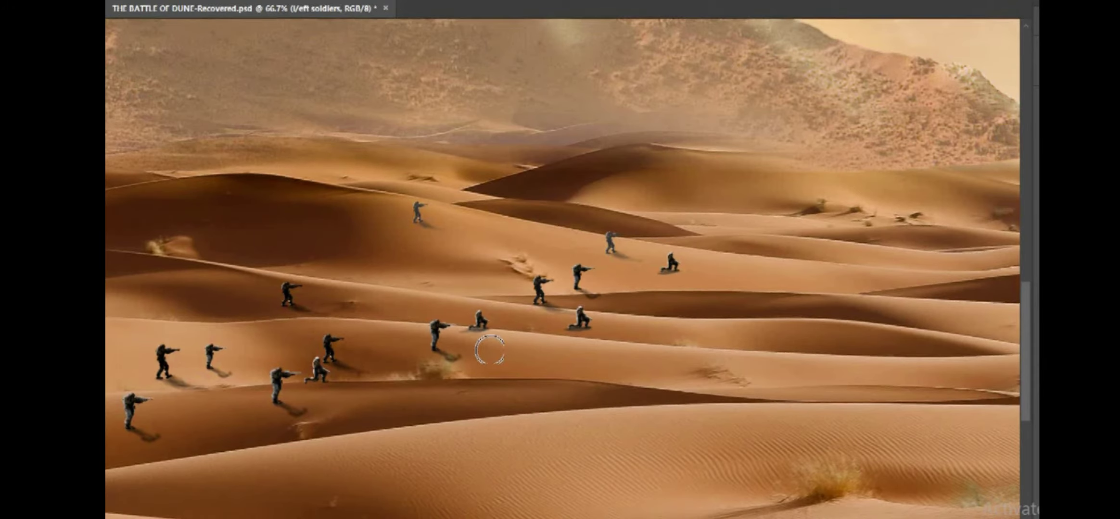
key(ctrl+0)
scroll(750, 386, up, 2)
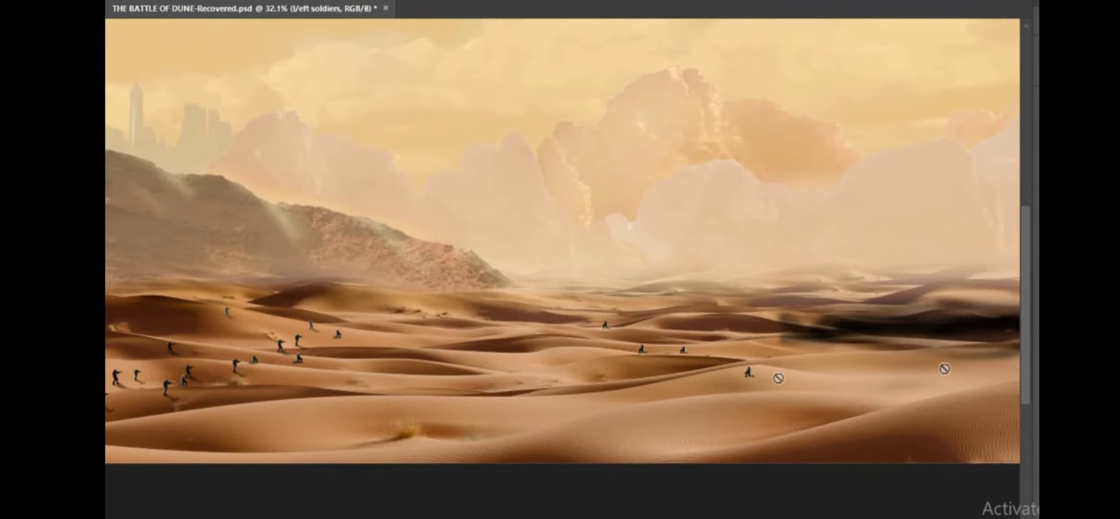
scroll(750, 375, up, 3)
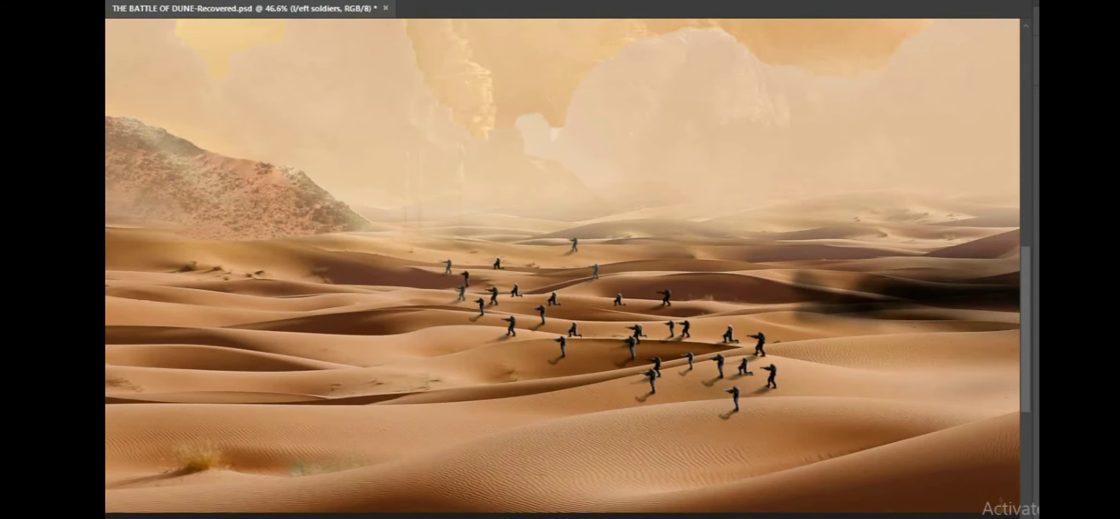
Select the right soldiers copy layer and show the grey spaceship flying above the right-hand army
key(alt+bracketright)
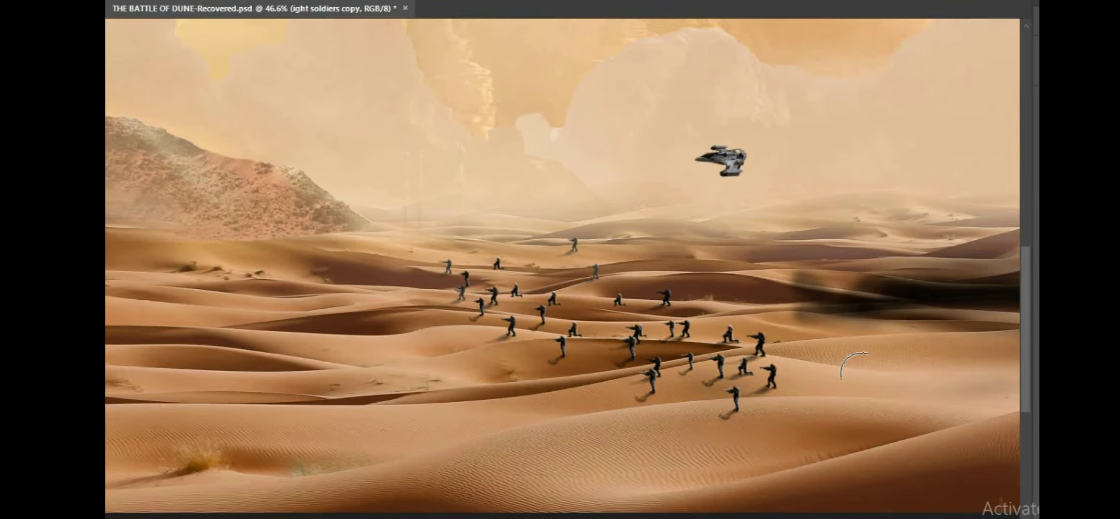
scroll(841, 199, up, 3)
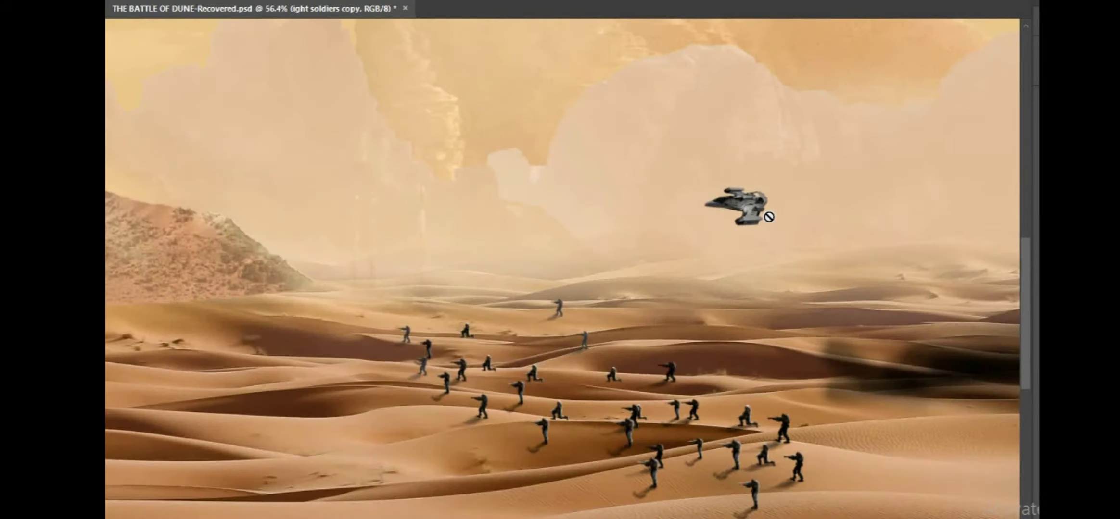
scroll(757, 203, up, 2)
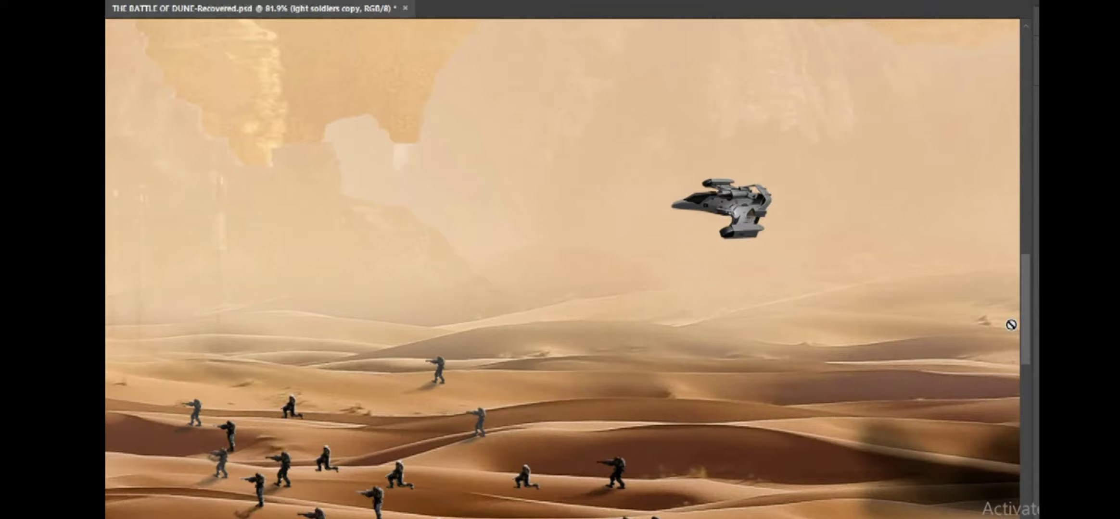
Show the spaceship's pale haze tint and yellow-green engine glow, and show a second, dark spaceship ahead of it
scroll(702, 257, down, 5)
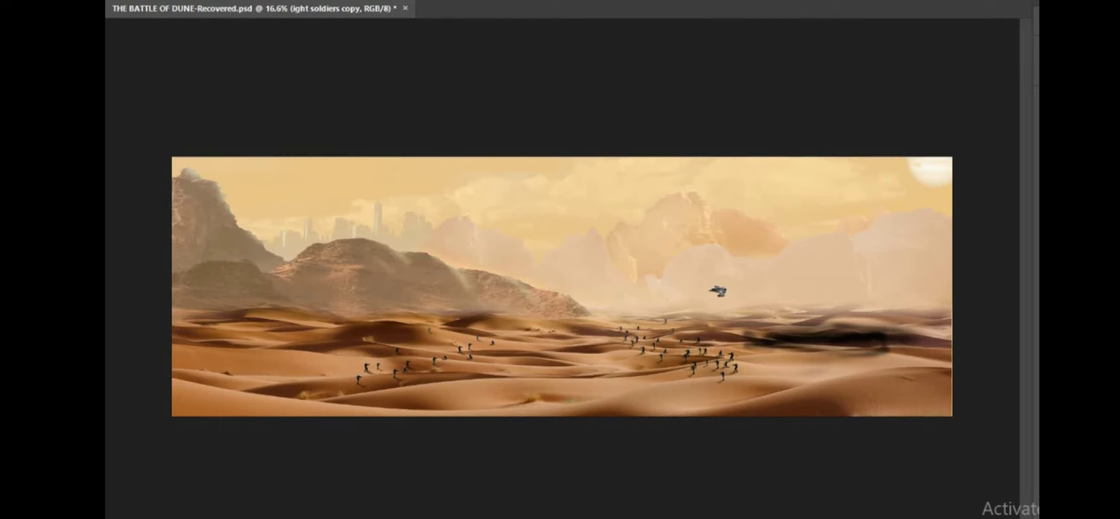
scroll(740, 294, up, 8)
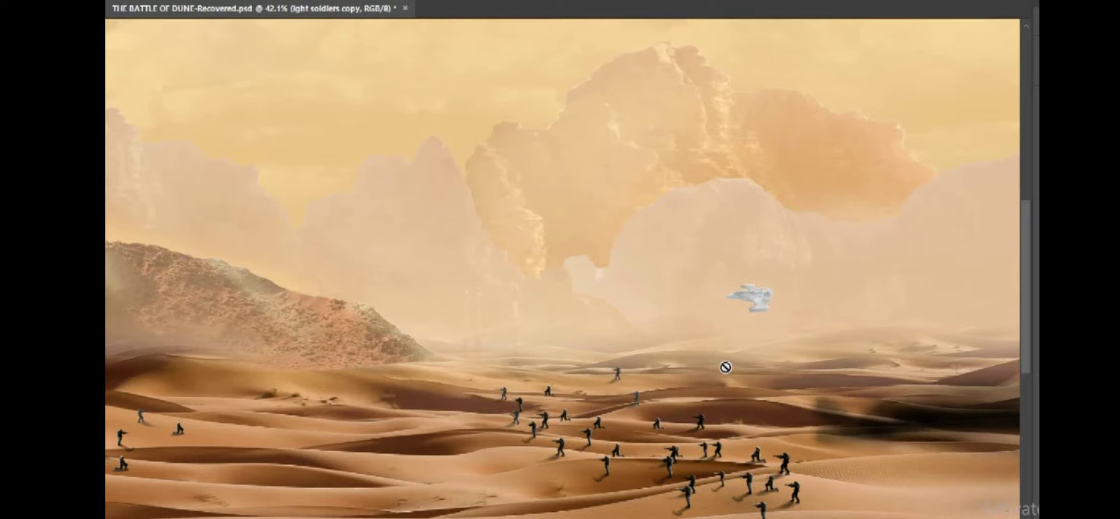
scroll(688, 331, down, 3)
scroll(695, 331, up, 4)
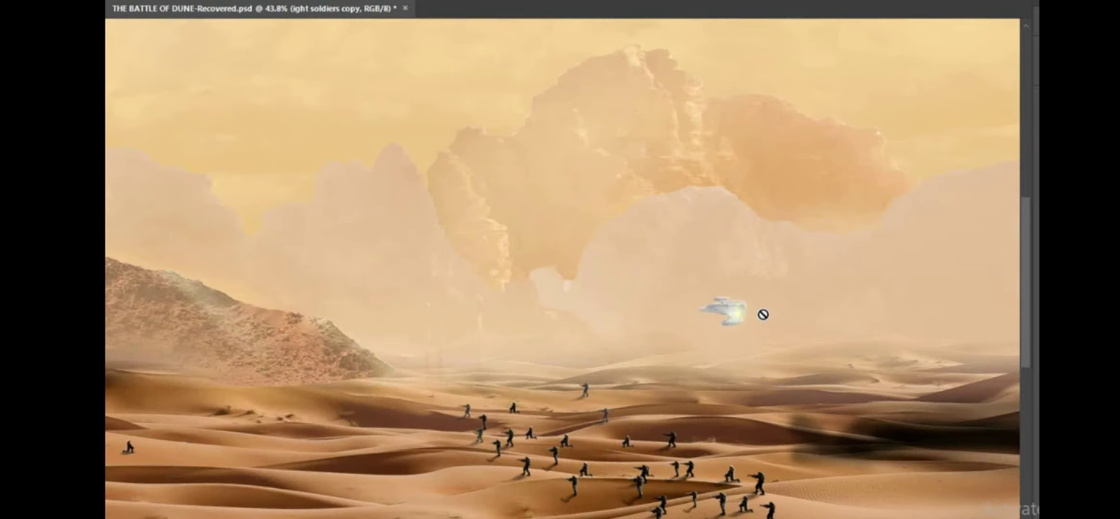
scroll(749, 320, up, 2)
scroll(747, 319, up, 8)
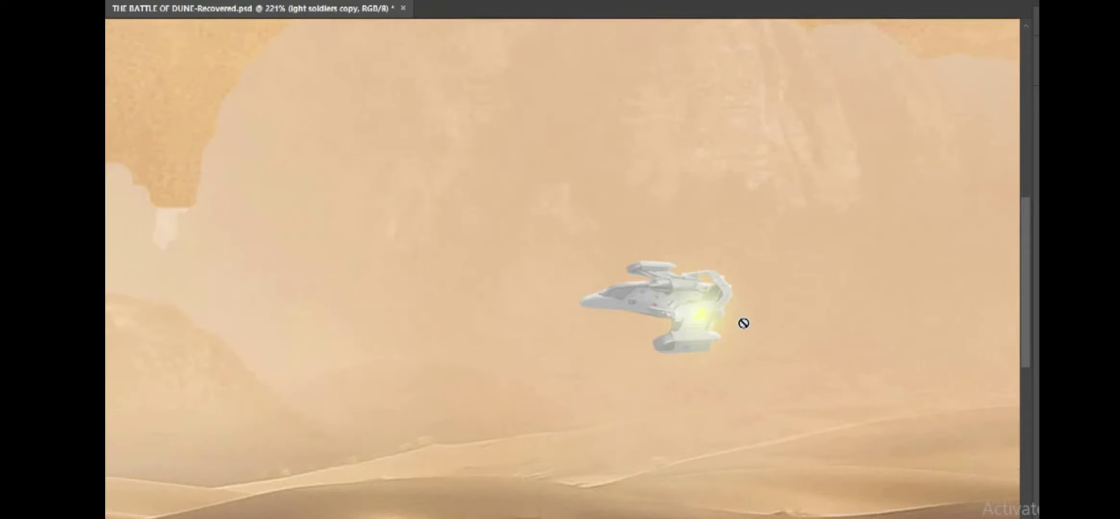
scroll(740, 330, down, 6)
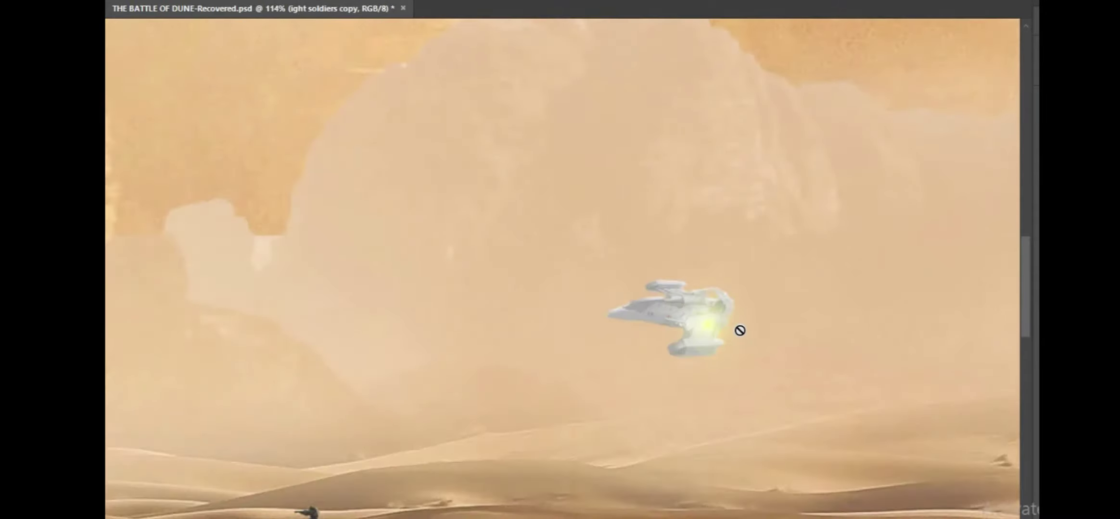
scroll(1012, 349, down, 1)
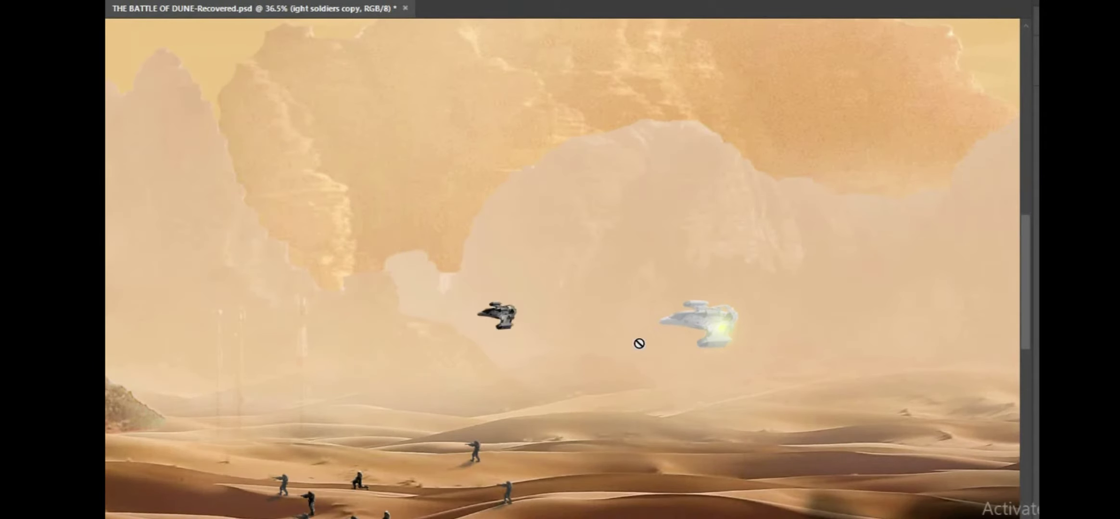
Show the dark spaceship's pale tint and engine glow, and show two more spaceships in the formation above the right-hand army
scroll(596, 325, down, 3)
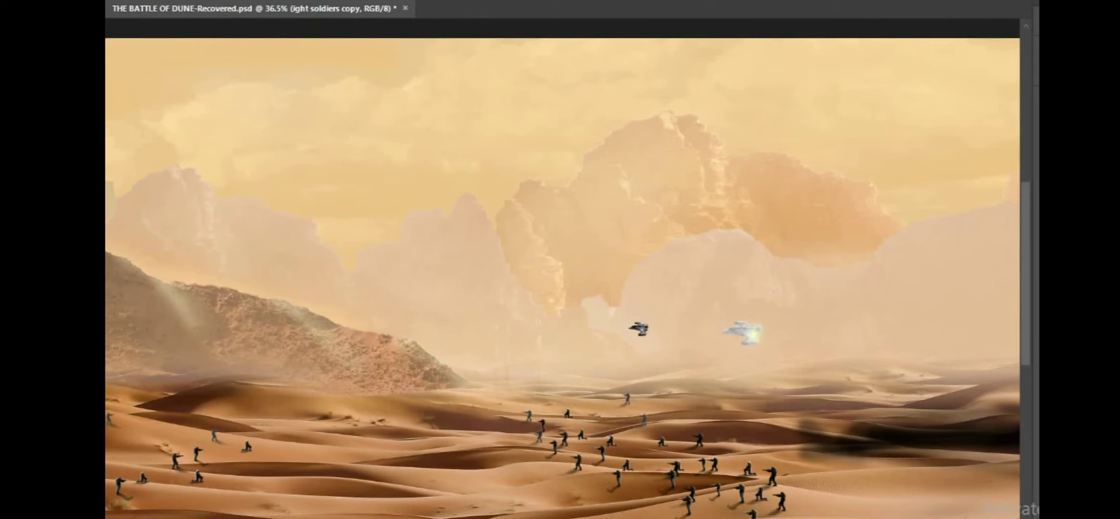
key(ctrl+i)
scroll(763, 372, down, 4)
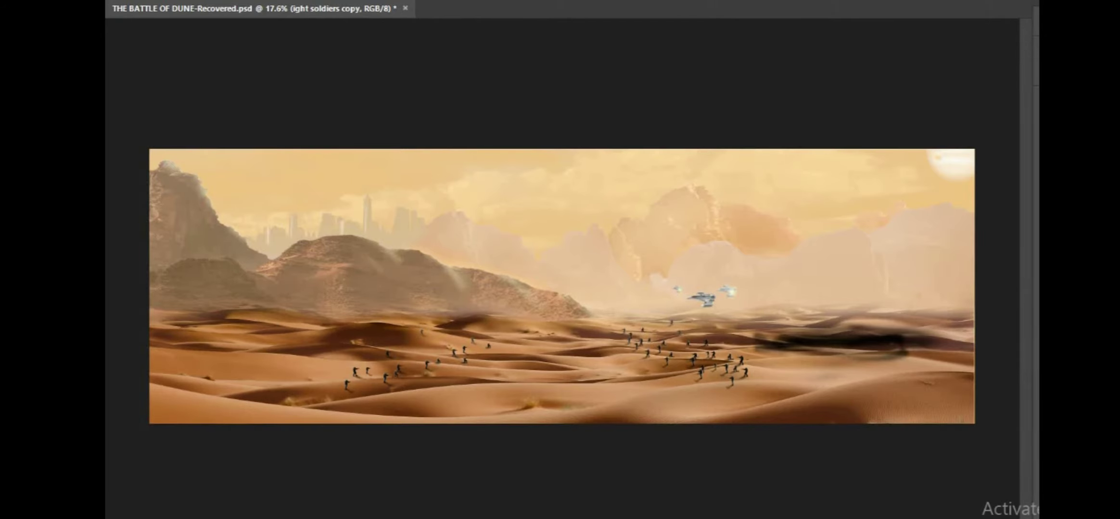
scroll(777, 300, up, 5)
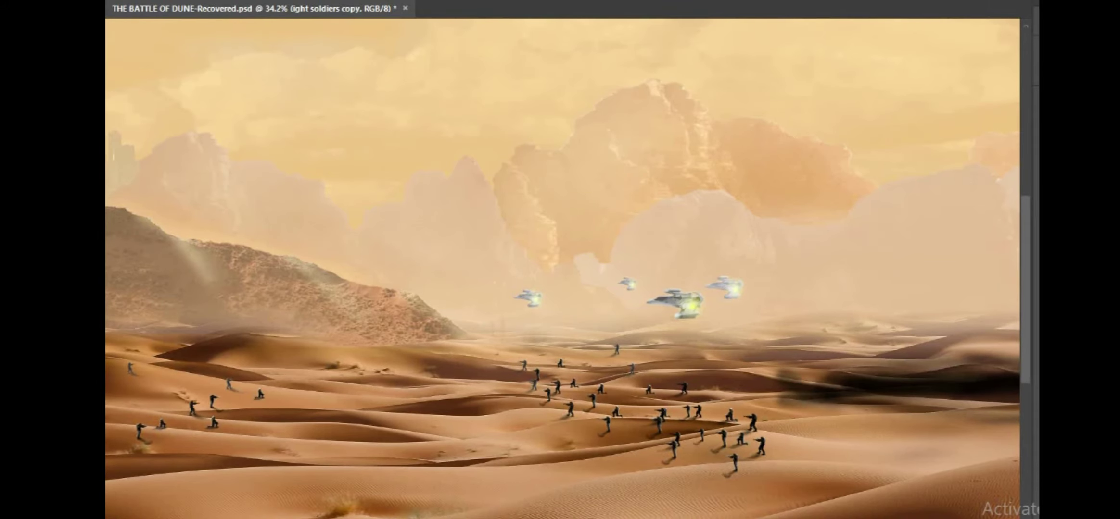
Show two additional spaceships at the lower edge of the formation, with their pale haze tint and yellow-green engine glow
key(ctrl+v)
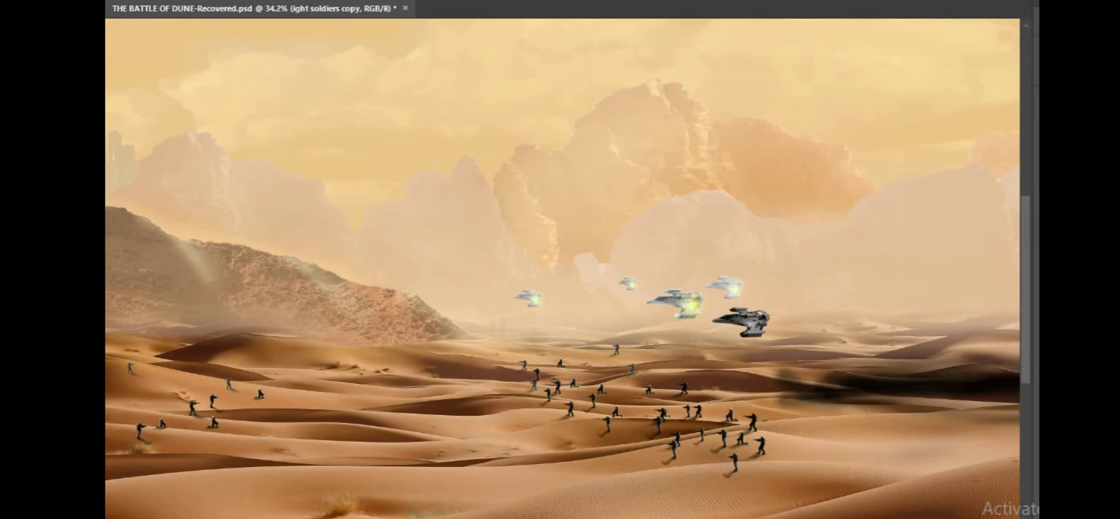
key(ctrl+z)
key(ctrl+v)
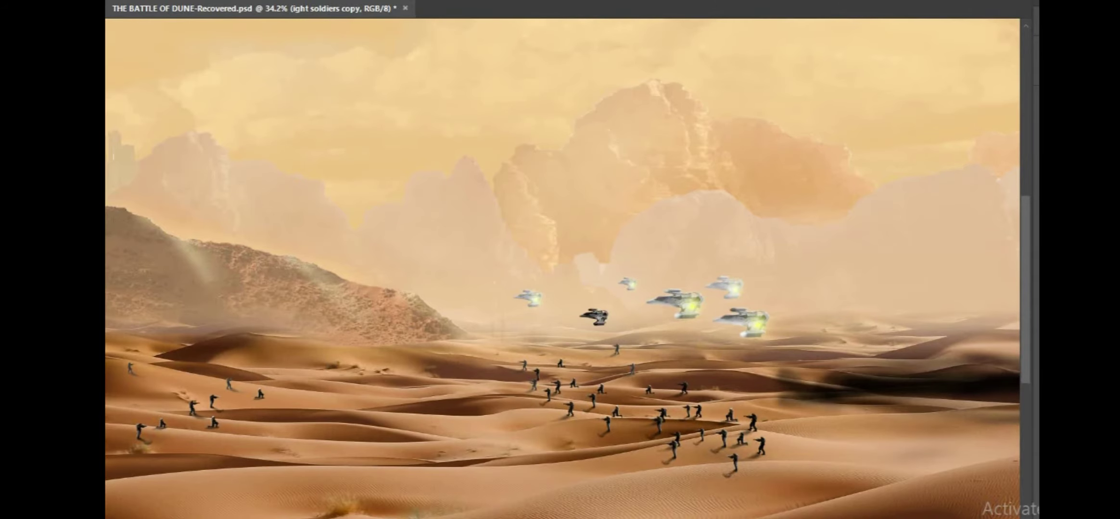
key(ctrl+alt+g)
Select the armour tank layer and show the large white spaceship on the right-hand dunes and two camouflaged tanks beside the left-hand soldiers
click(1037, 409)
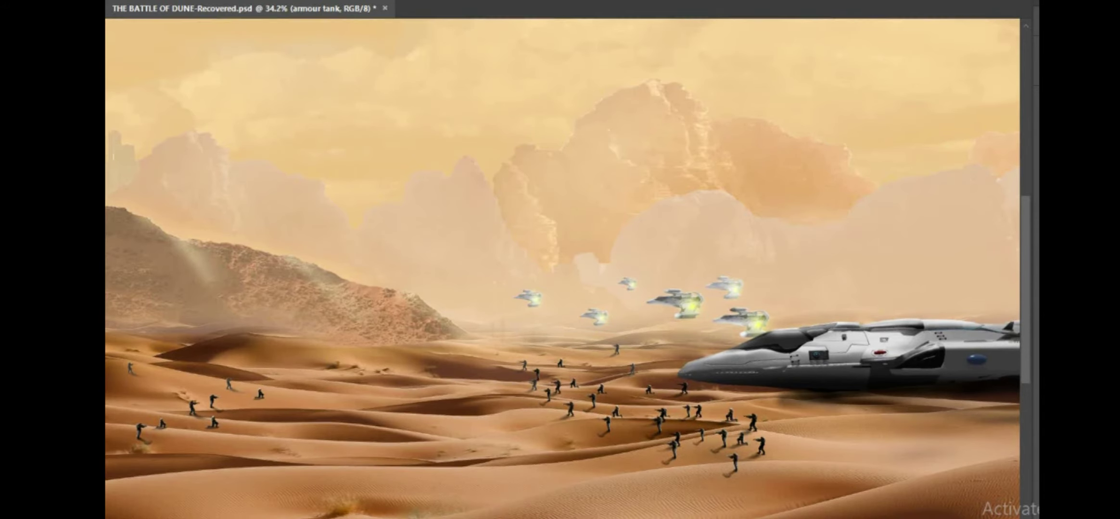
key(ctrl+z)
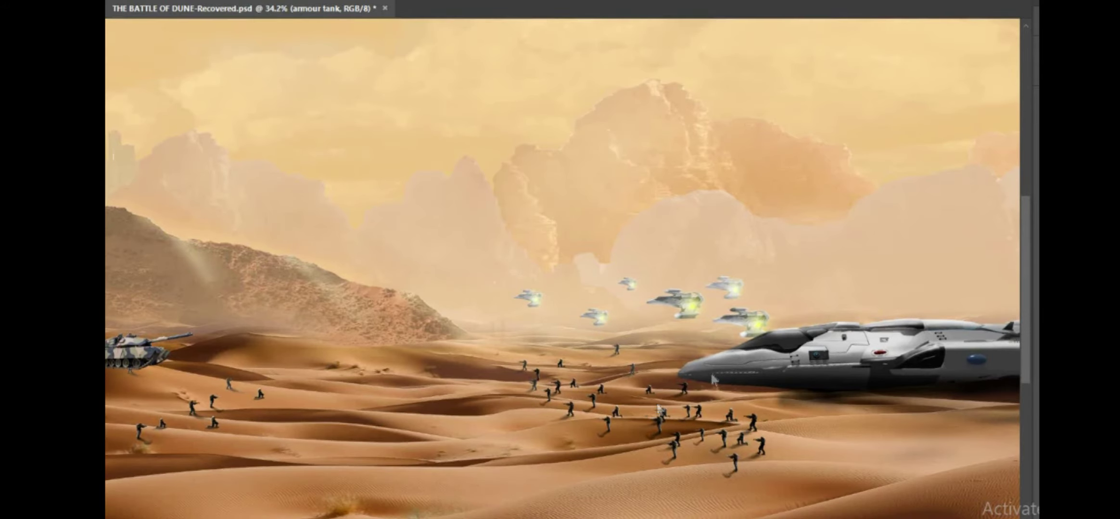
click(719, 388)
click(644, 208)
scroll(803, 418, down, 5)
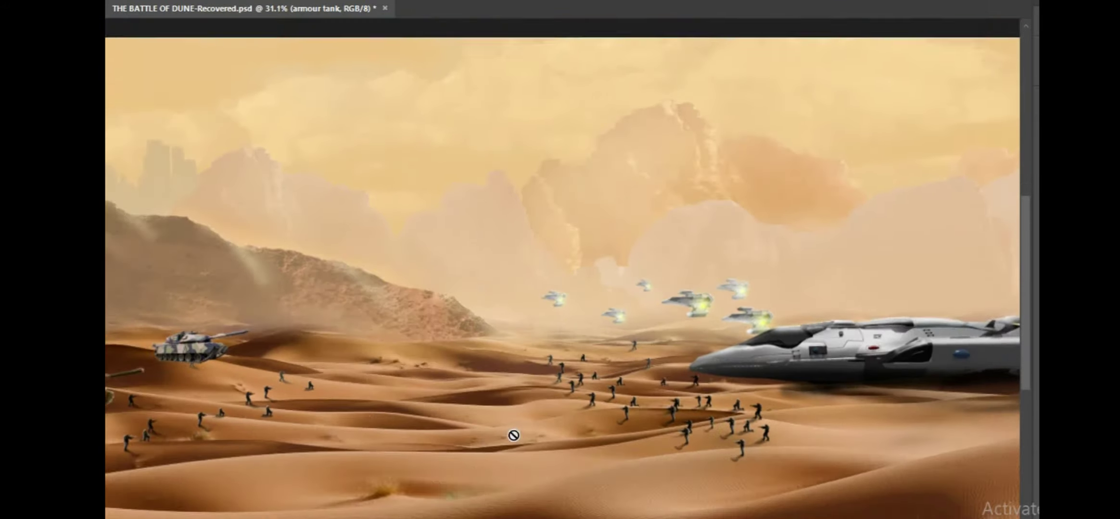
scroll(289, 366, up, 5)
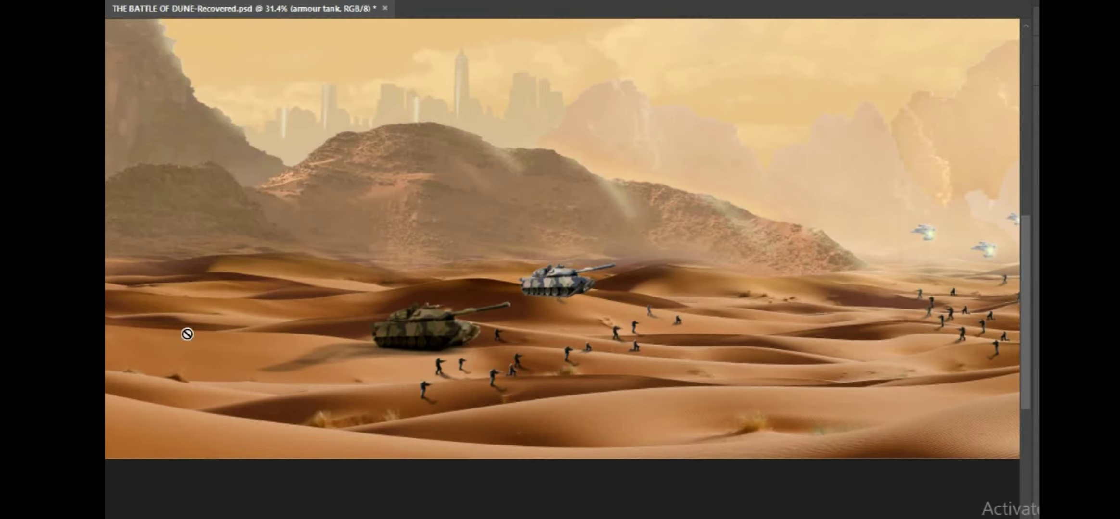
Compare the painting with and without the red mask overlay, examining the large spaceship and the two tanks
scroll(925, 380, down, 3)
scroll(904, 377, up, 2)
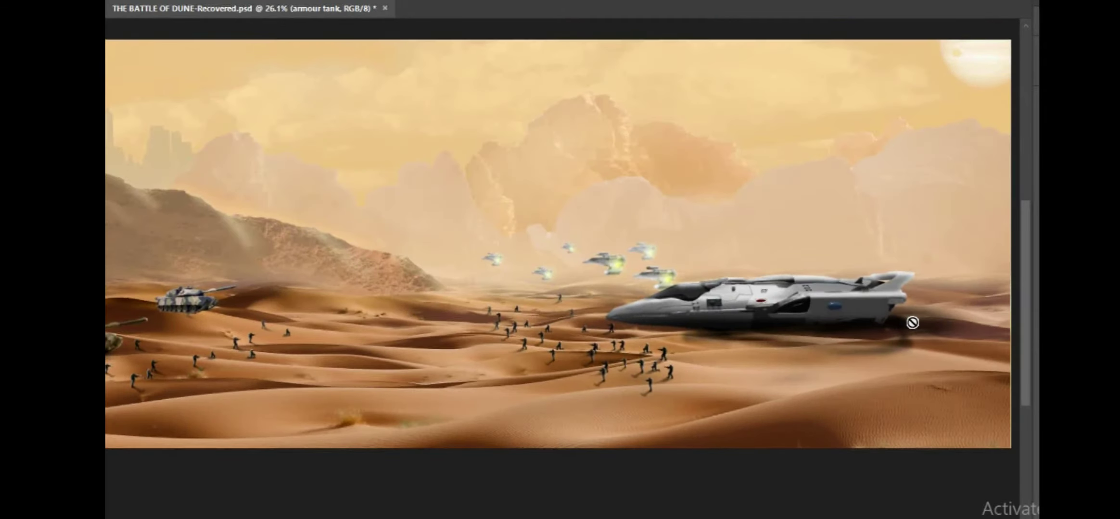
scroll(905, 325, down, 3)
scroll(446, 334, up, 2)
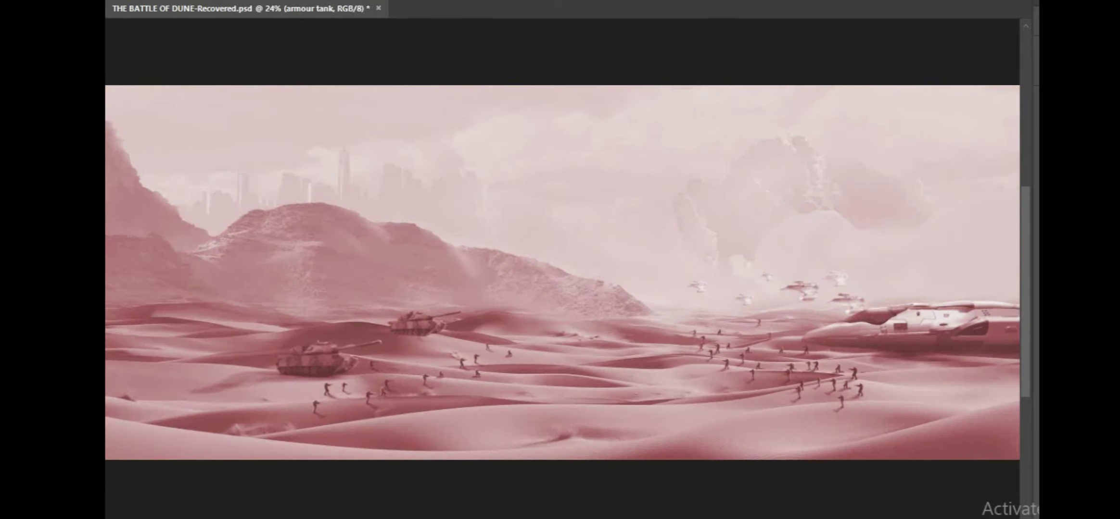
key(backslash)
key(backslash)
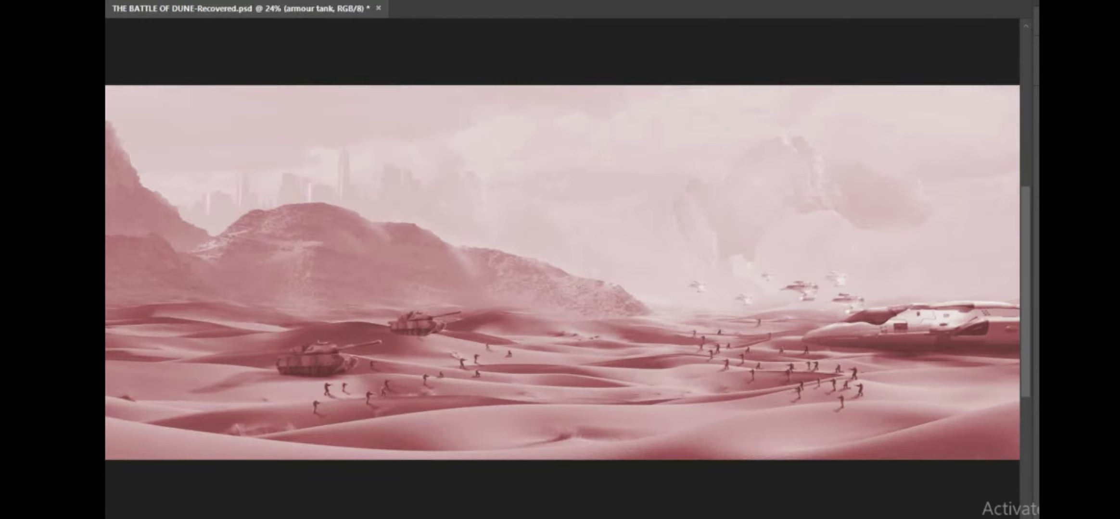
key(backslash)
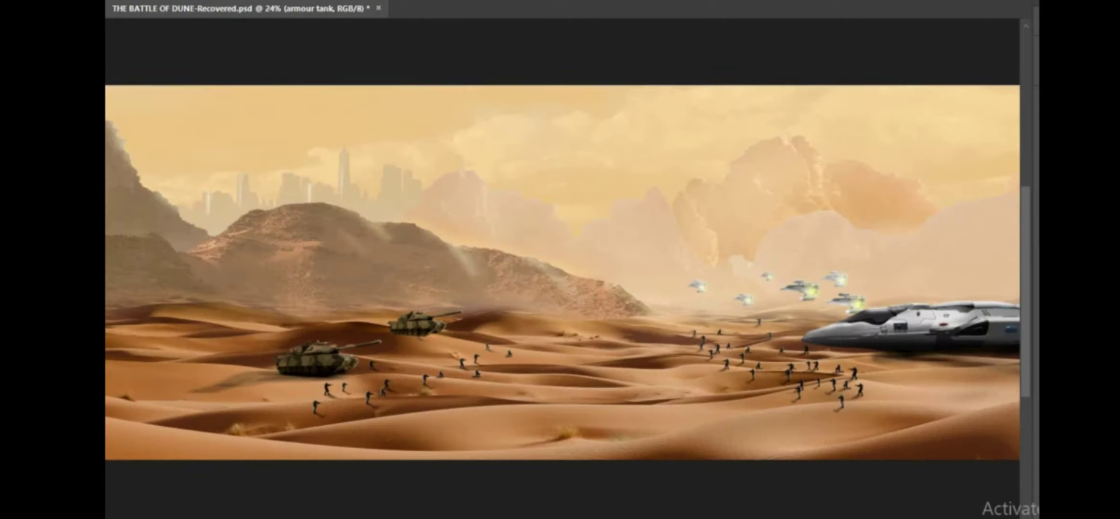
key(backslash)
key(backslash)
scroll(327, 331, up, 8)
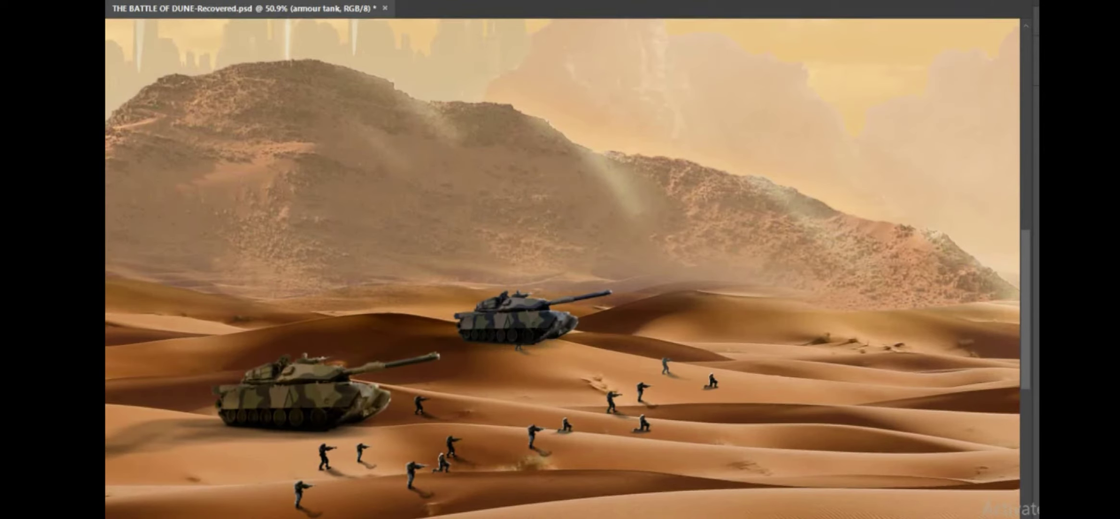
Turn on the red mask overlay, show the shadow under the rear tank, and show a third tank among the front soldiers
key(backslash)
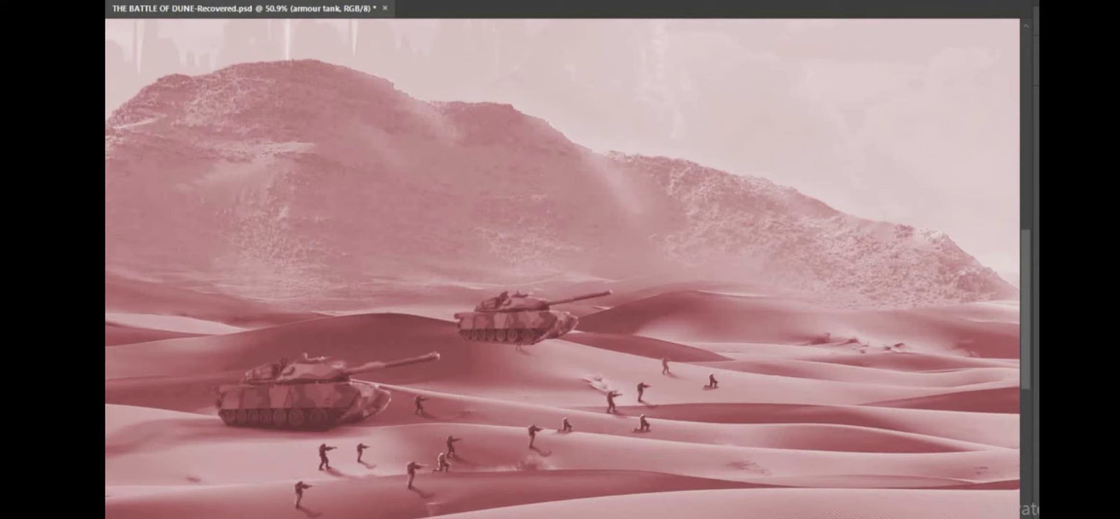
key(ctrl+z)
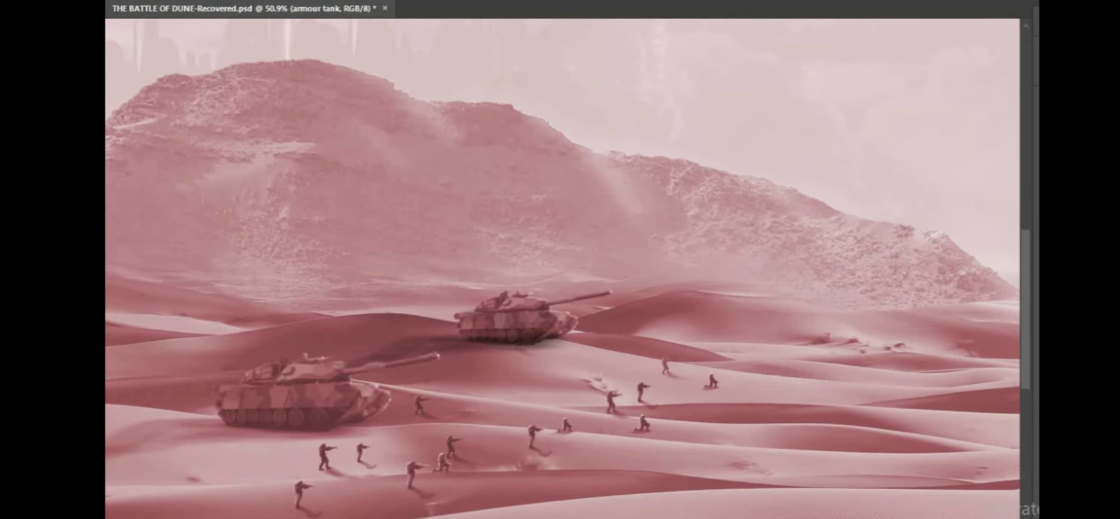
key(ctrl+z)
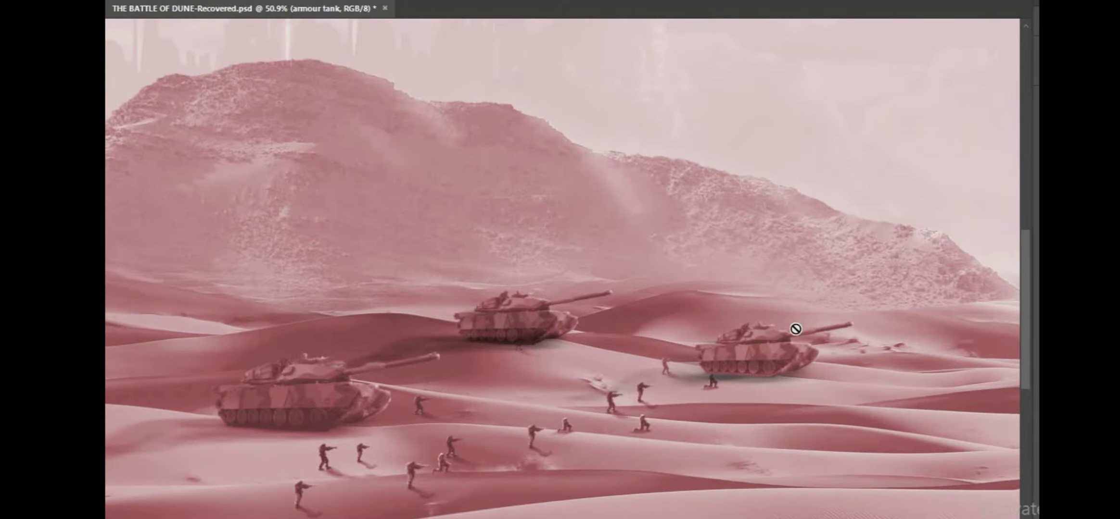
scroll(789, 332, down, 3)
key(super)
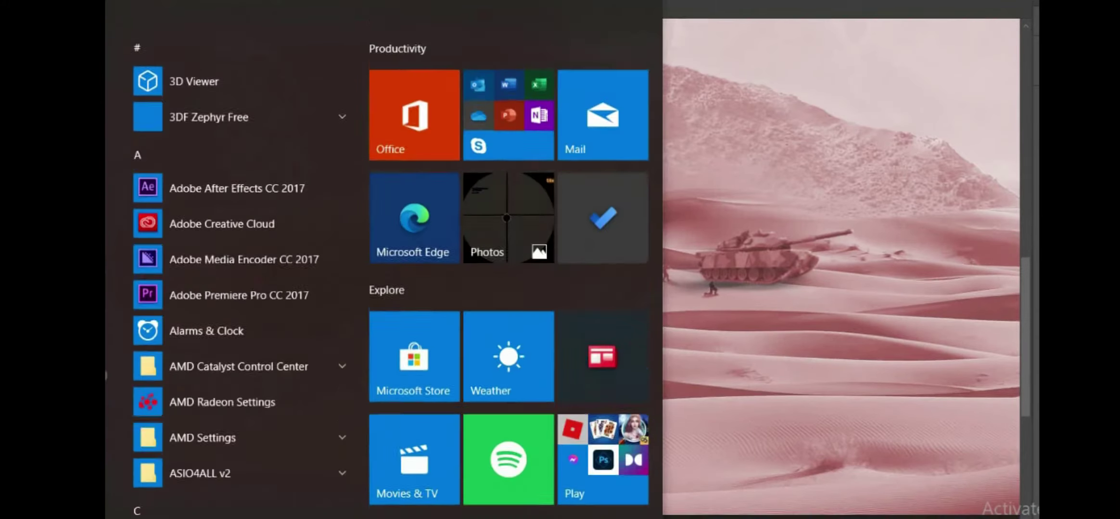
click(991, 358)
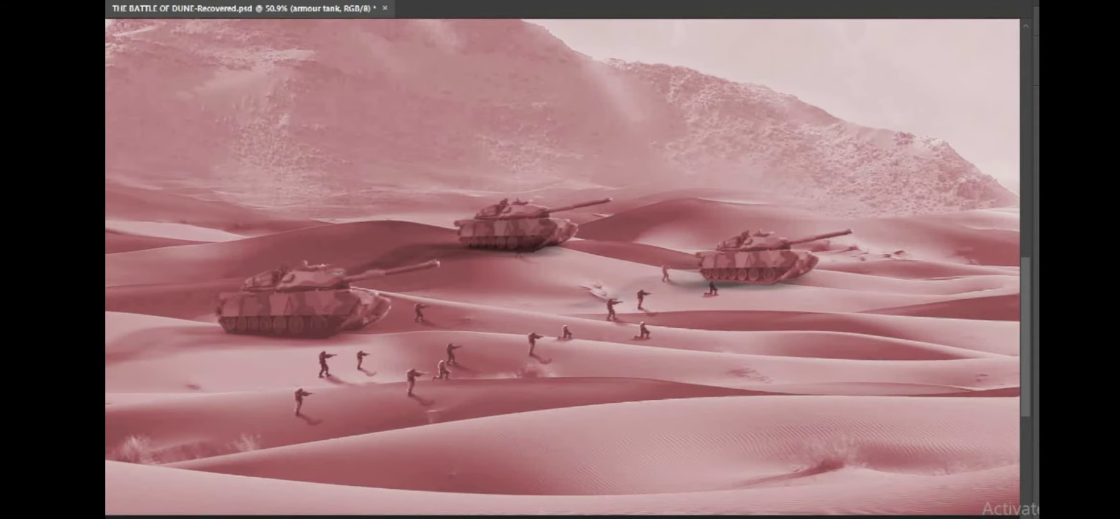
Show a faint, hazy fourth tank in the distance behind the dunes at the foot of the rocky hill
scroll(562, 266, up, 4)
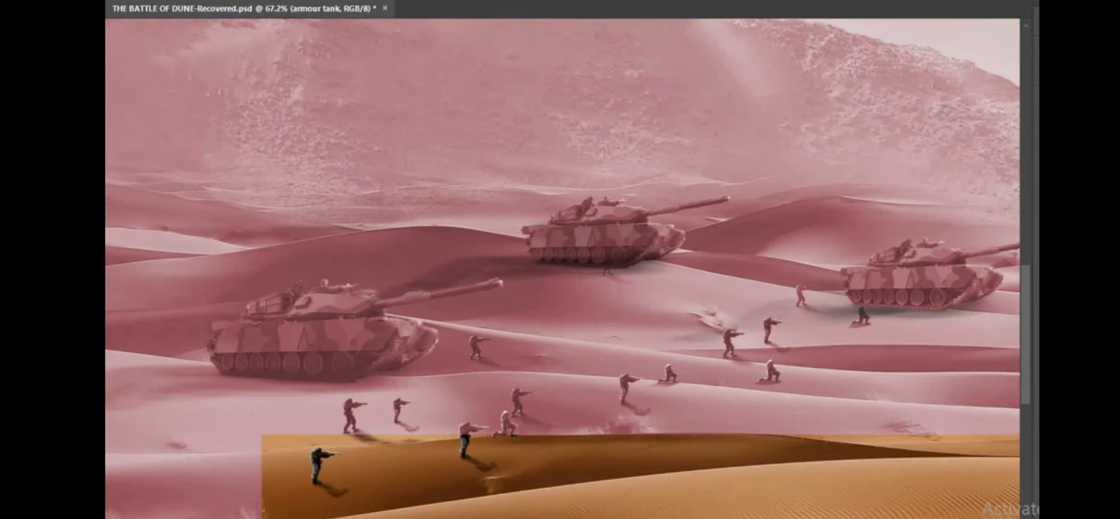
scroll(562, 267, up, 1)
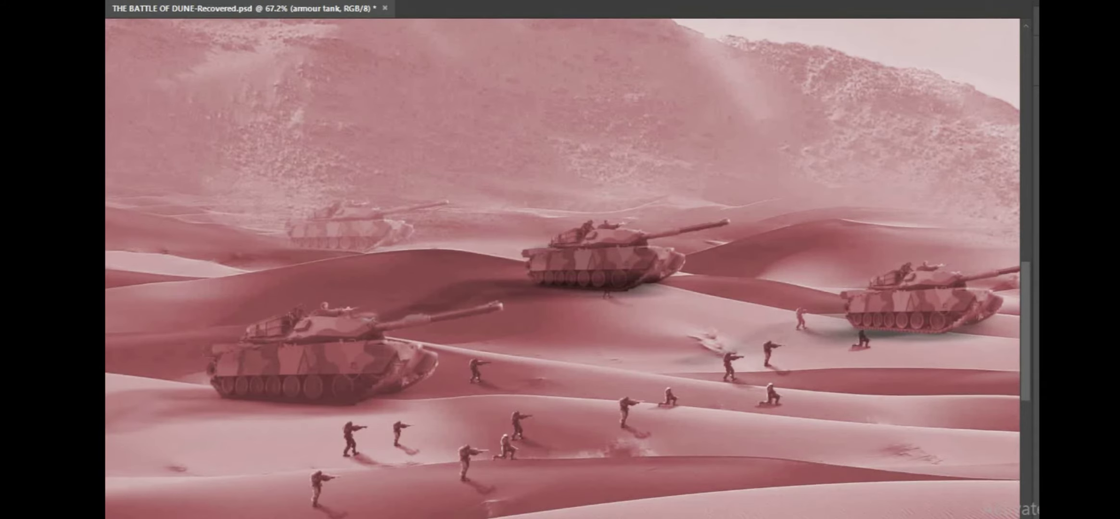
scroll(510, 337, down, 5)
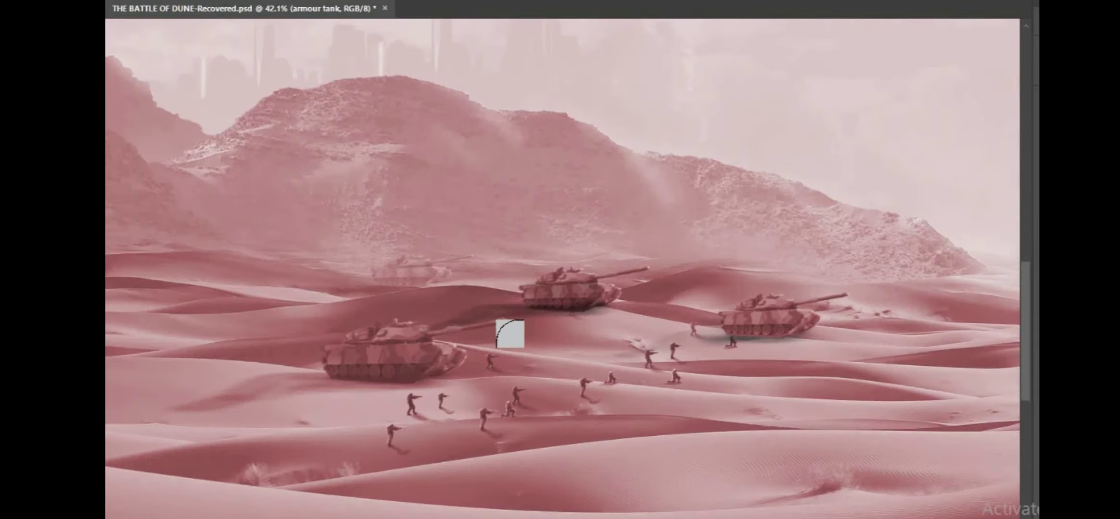
Show the yellow muzzle flashes on the rifles of the right-hand soldiers
scroll(522, 347, down, 4)
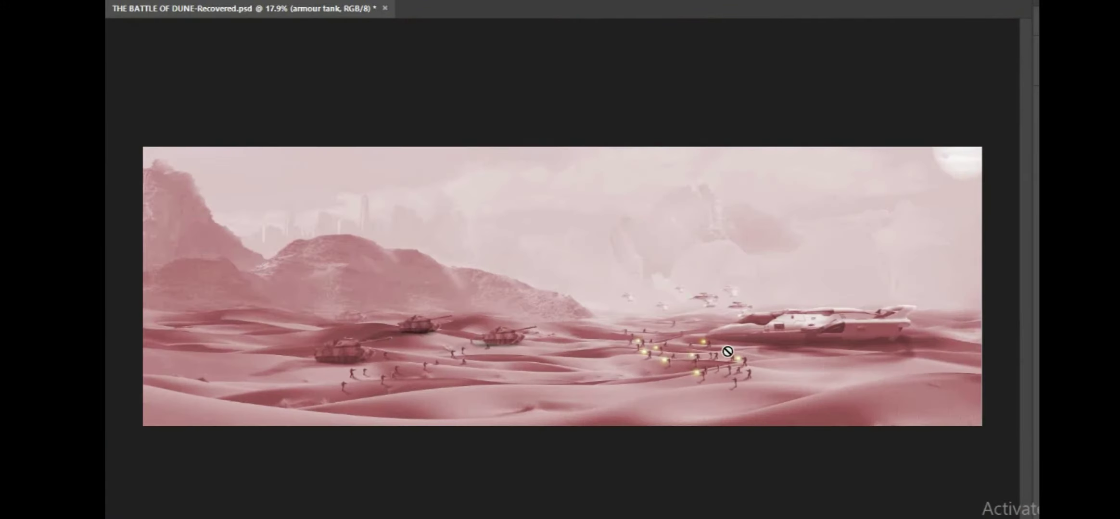
scroll(703, 364, up, 3)
scroll(703, 365, up, 4)
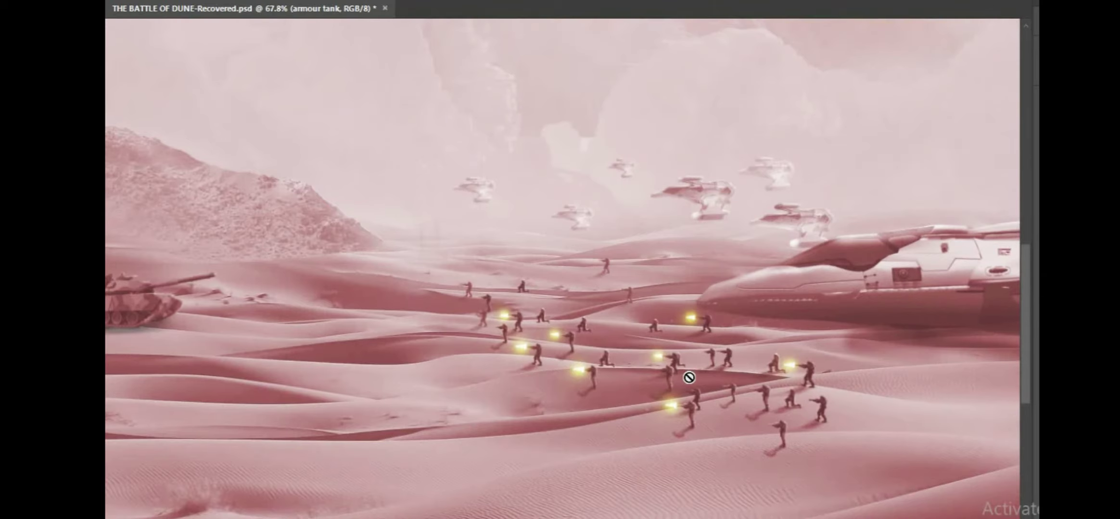
scroll(690, 378, up, 2)
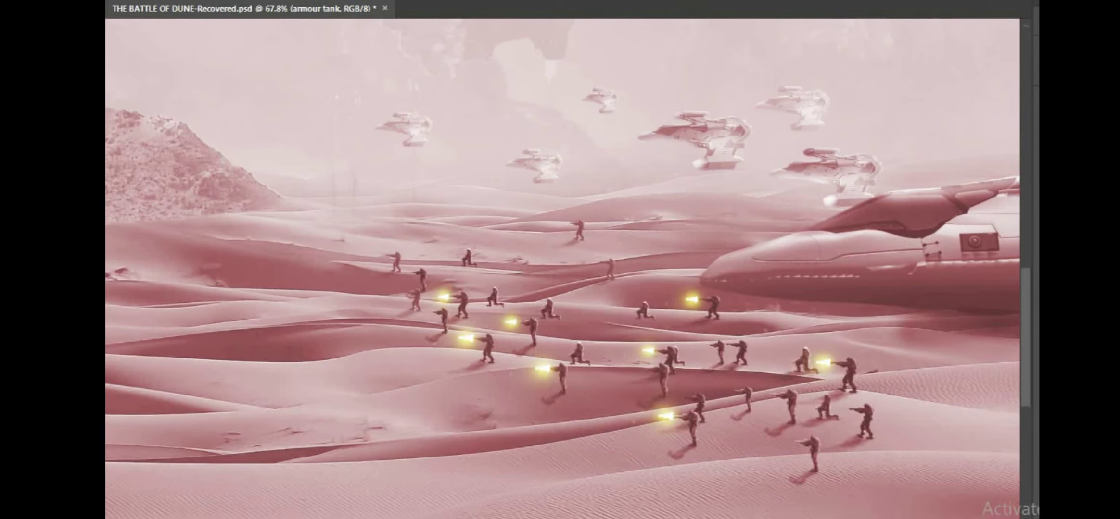
Toggle the muzzle flashes' visibility to compare the right-hand soldiers with and without gunfire, leaving the flashes visible
key(ctrl+comma)
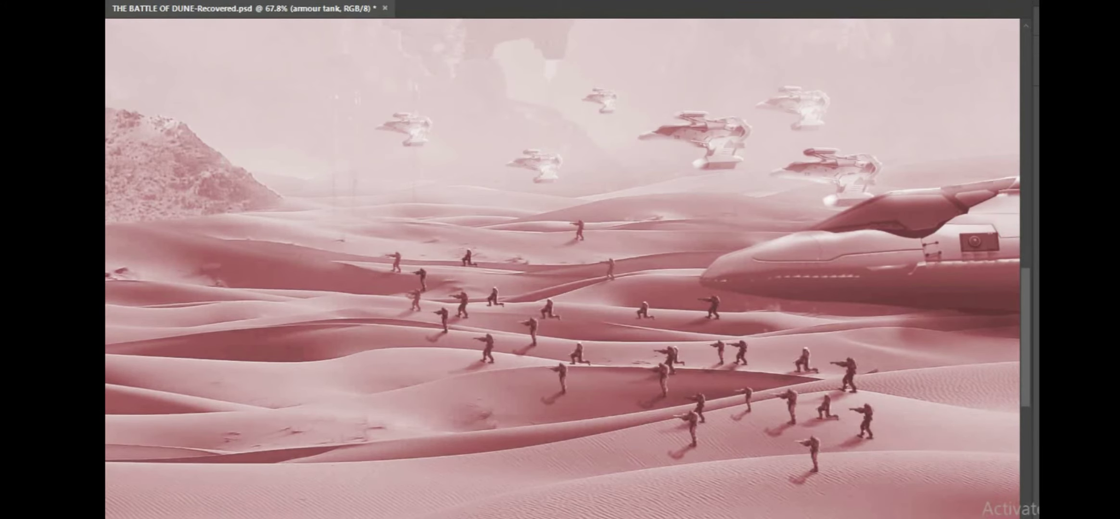
key(ctrl+comma)
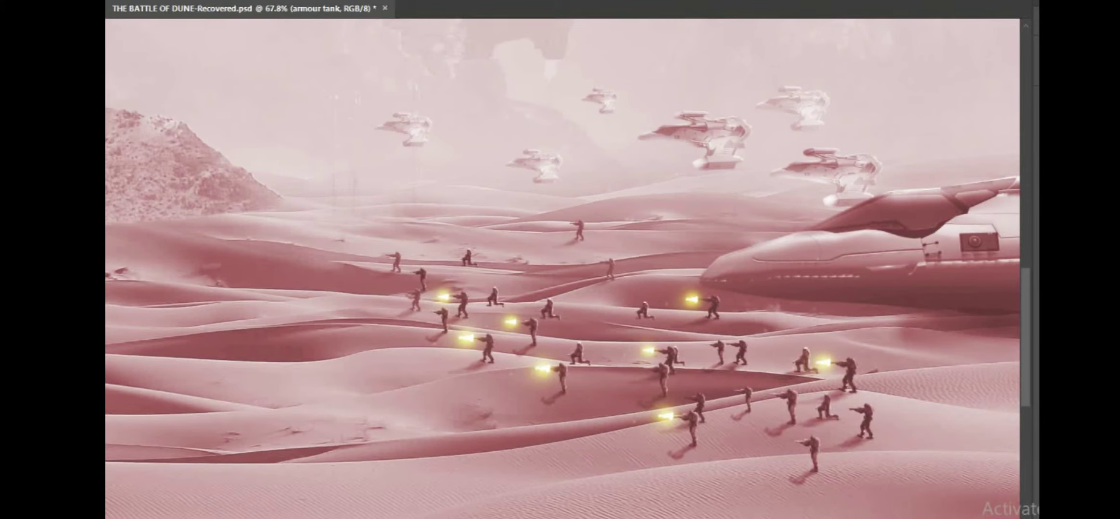
key(ctrl+comma)
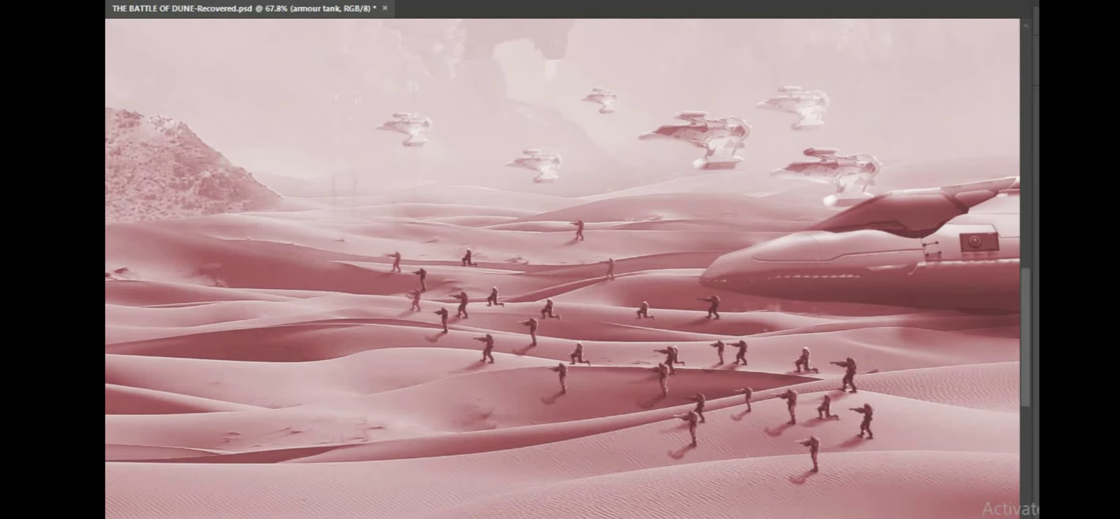
key(ctrl+comma)
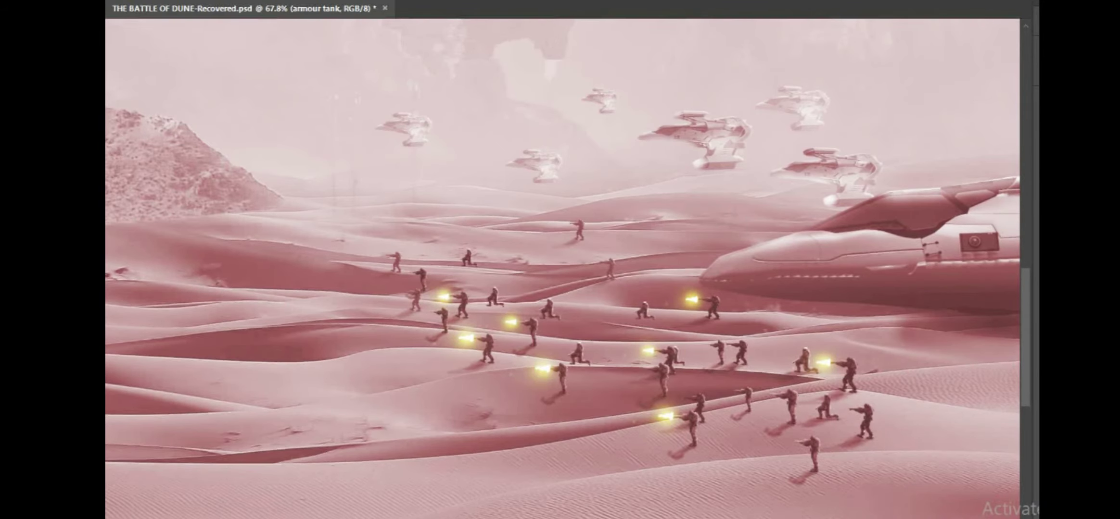
key(ctrl+comma)
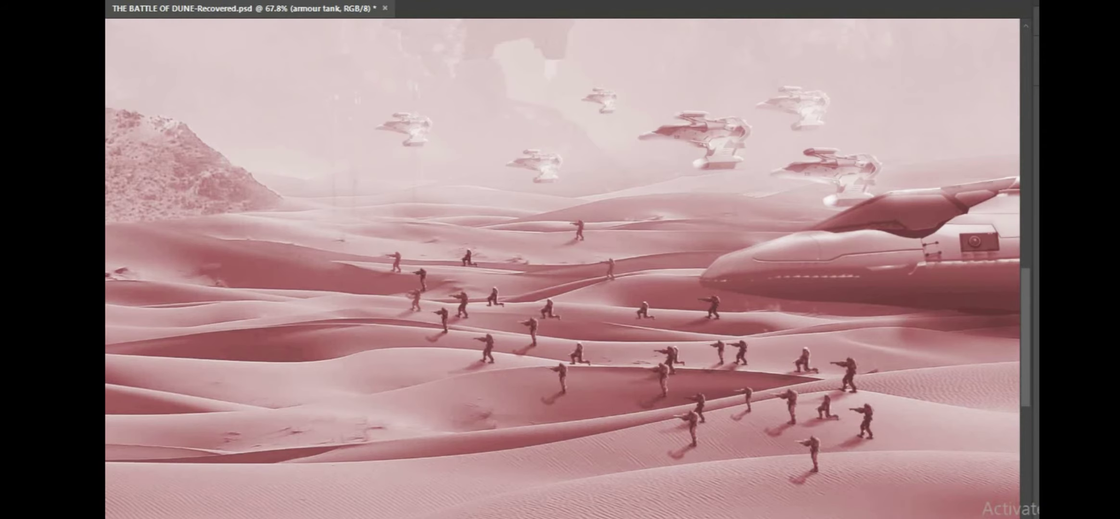
key(ctrl+comma)
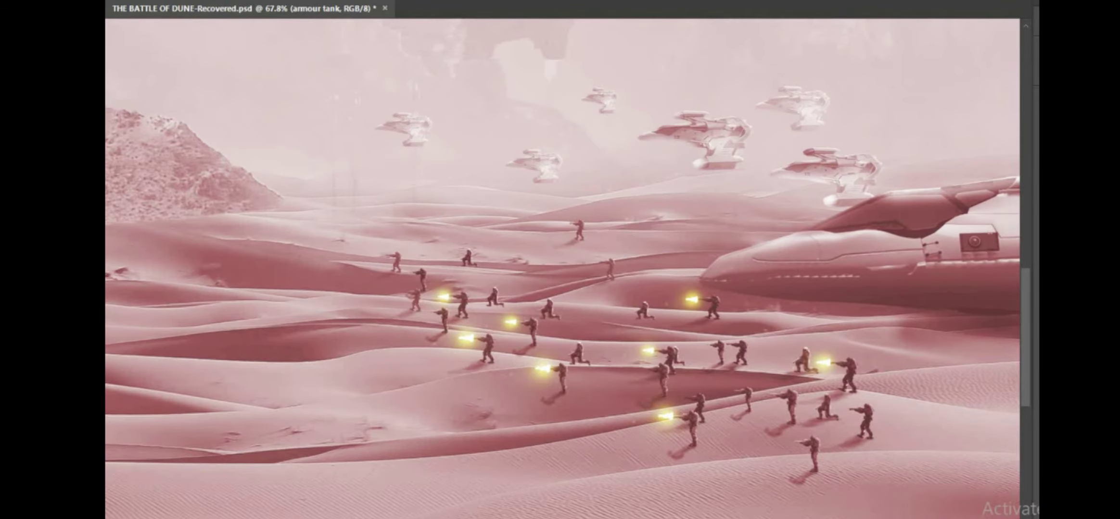
Switch to File Explorer and open the source muzzle flash image from the blender renders folder in Pictures
key(super+e)
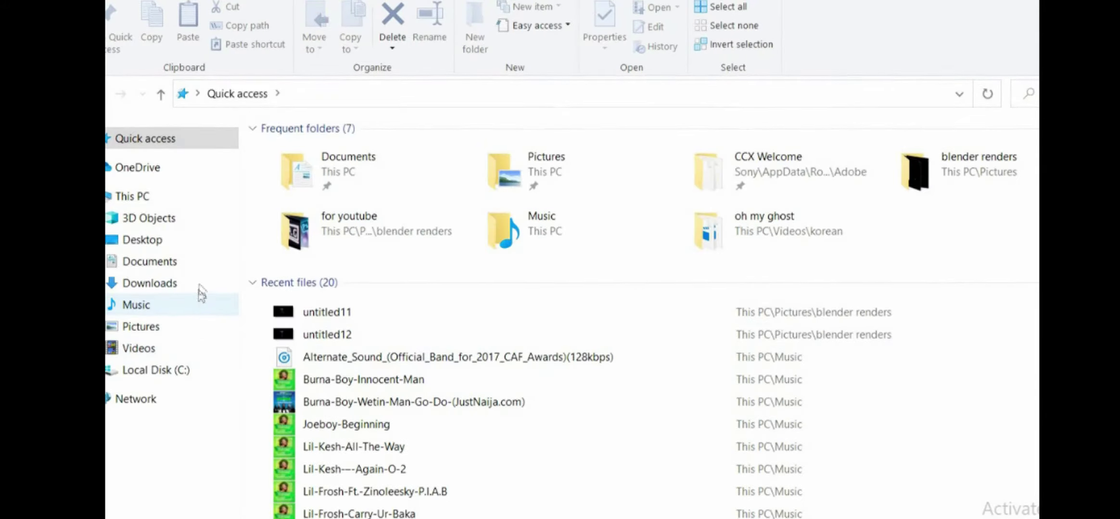
click(188, 326)
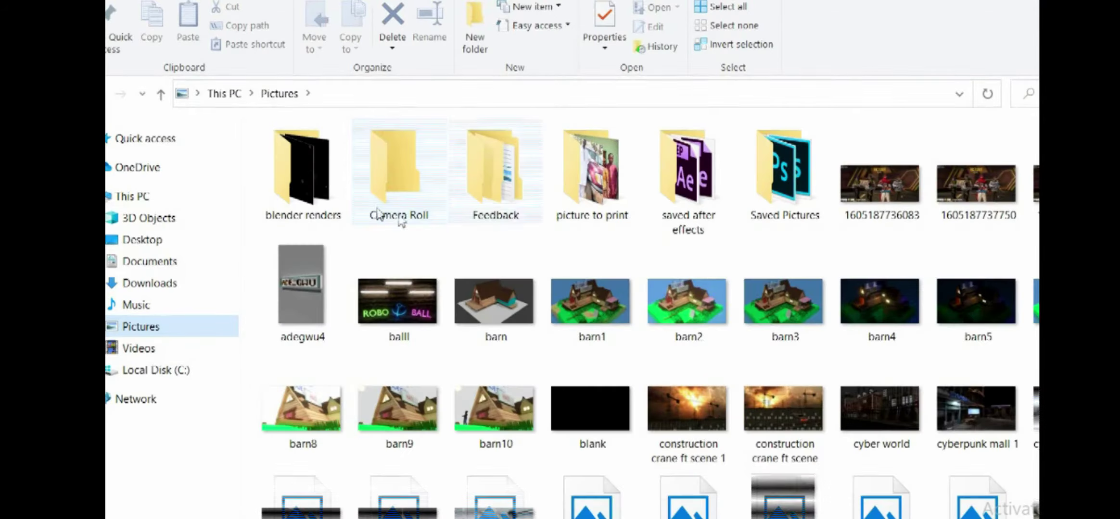
double_click(317, 183)
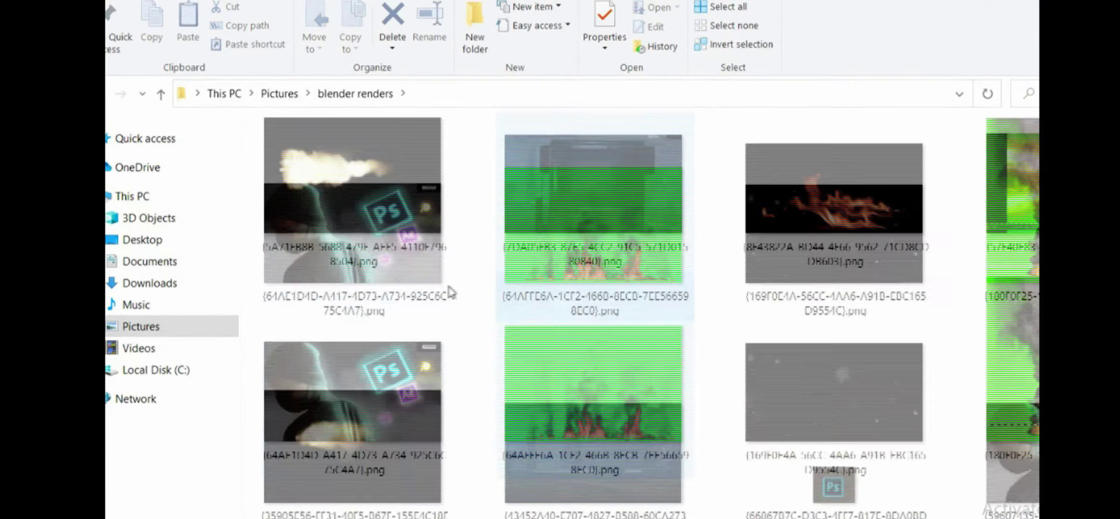
click(358, 196)
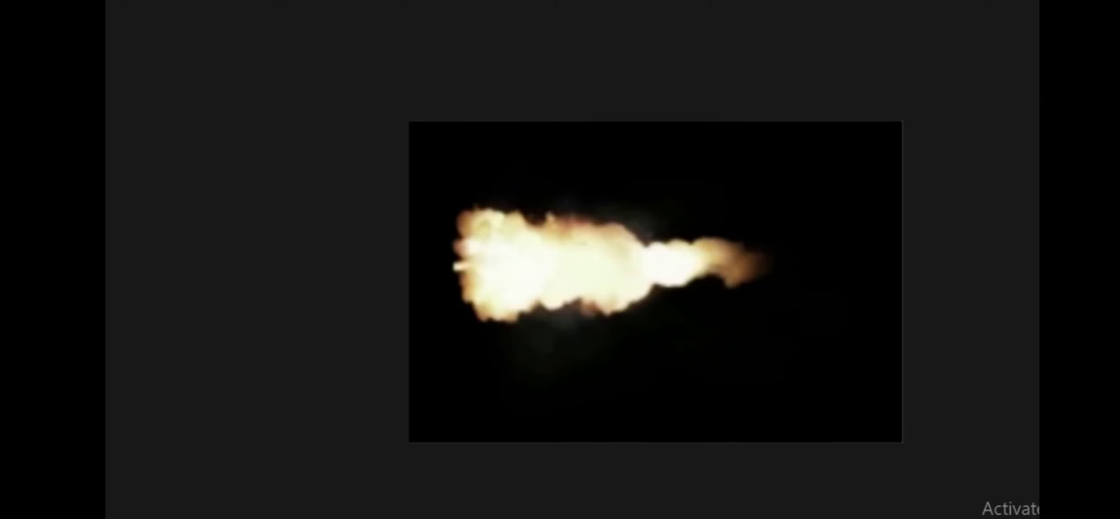
Close the source muzzle flash image and show small yellow flashes on more rifles of the right-hand soldiers
key(Escape)
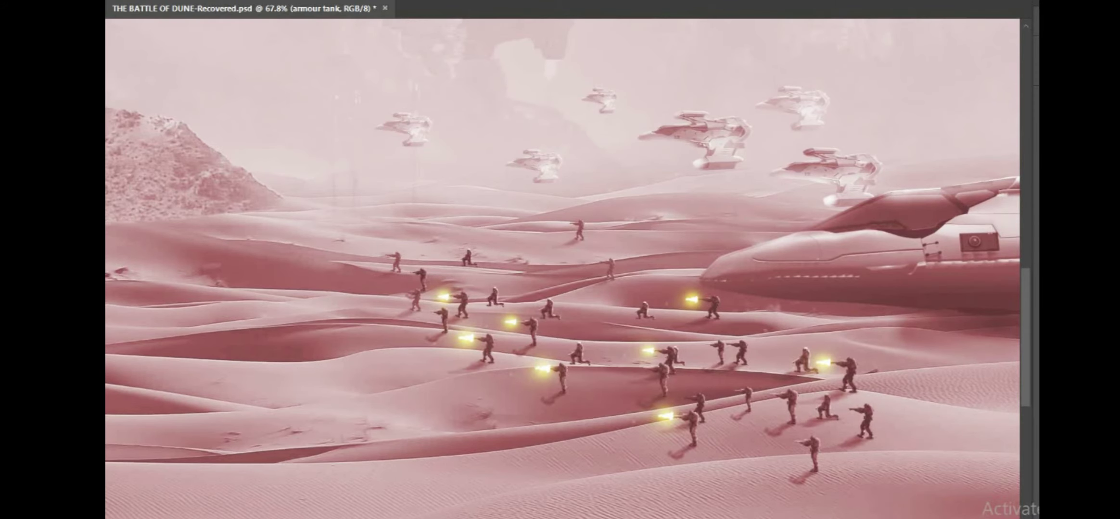
drag(792, 441, 783, 441)
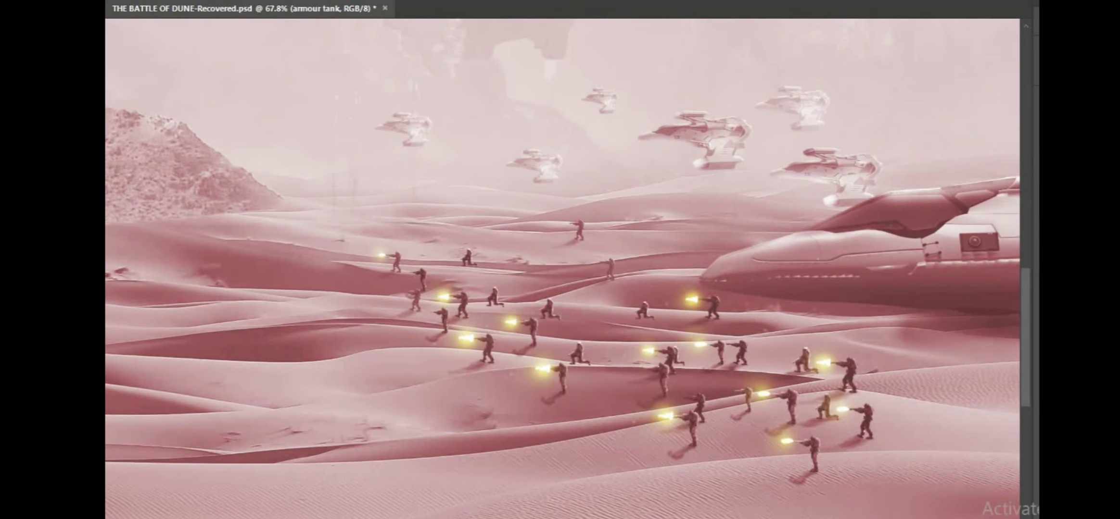
scroll(729, 323, down, 5)
scroll(729, 329, down, 1)
Show the large dark military transport plane above the left hills and its olive-tan colour correction
scroll(407, 355, up, 3)
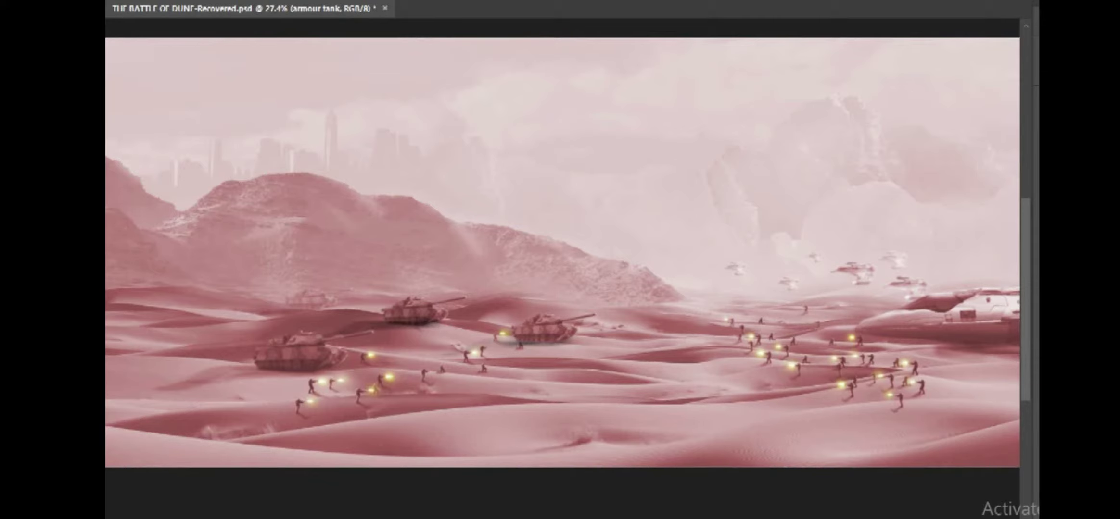
scroll(217, 120, down, 6)
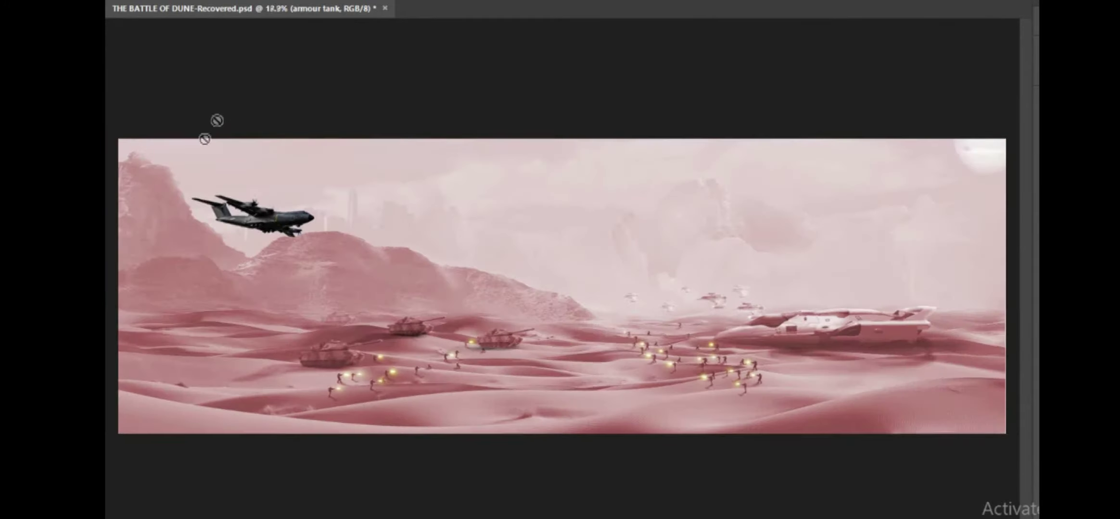
scroll(243, 209, up, 3)
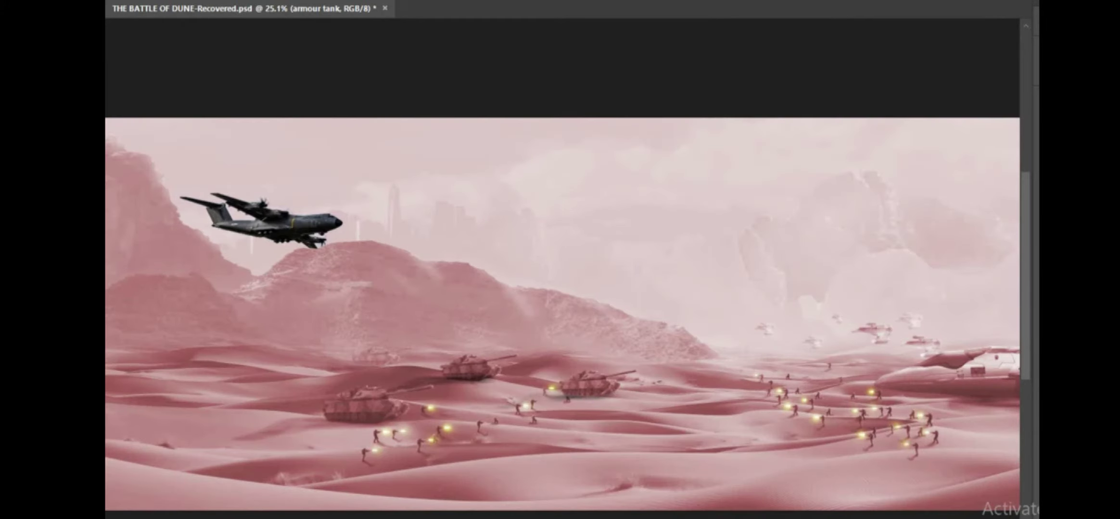
key(ctrl+alt+g)
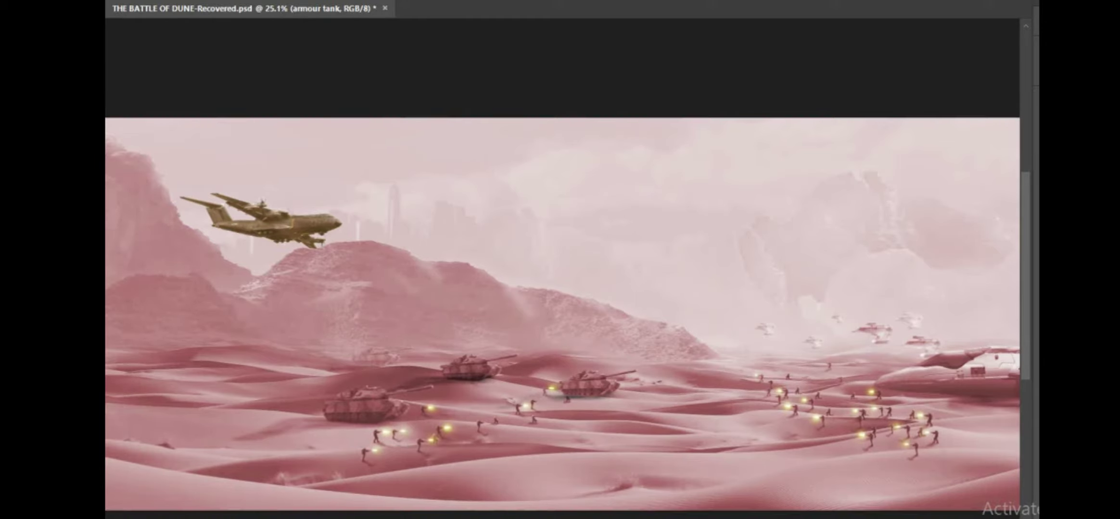
Show a second, smaller and fainter transport plane behind the large one in the sky
key(ctrl+comma)
key(ctrl+comma)
key(ctrl+comma)
key(ctrl+comma)
key(ctrl+comma)
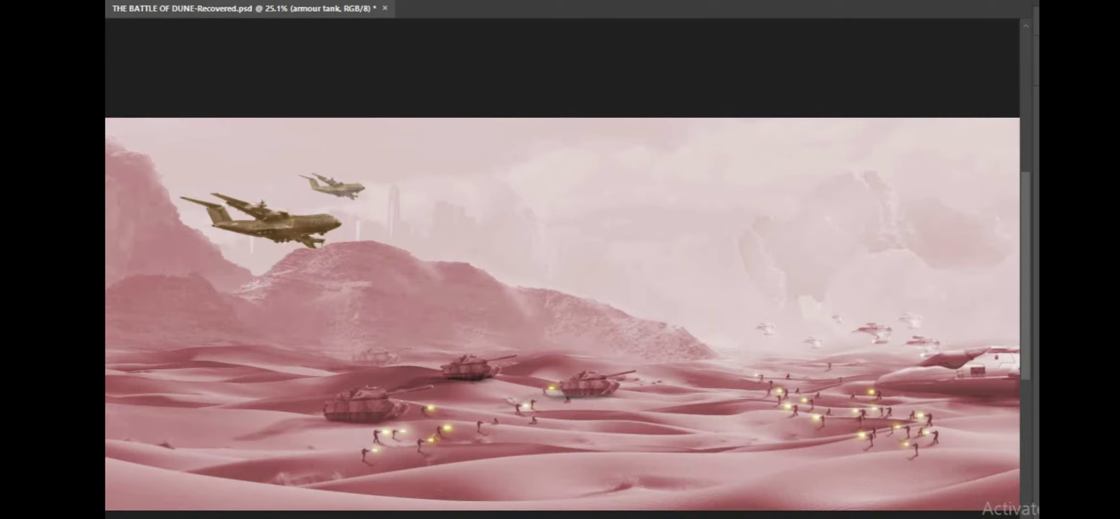
Show the small spacecraft low over the sand in front of the large ship, along with its green tint and yellow-green glow
key(ctrl+comma)
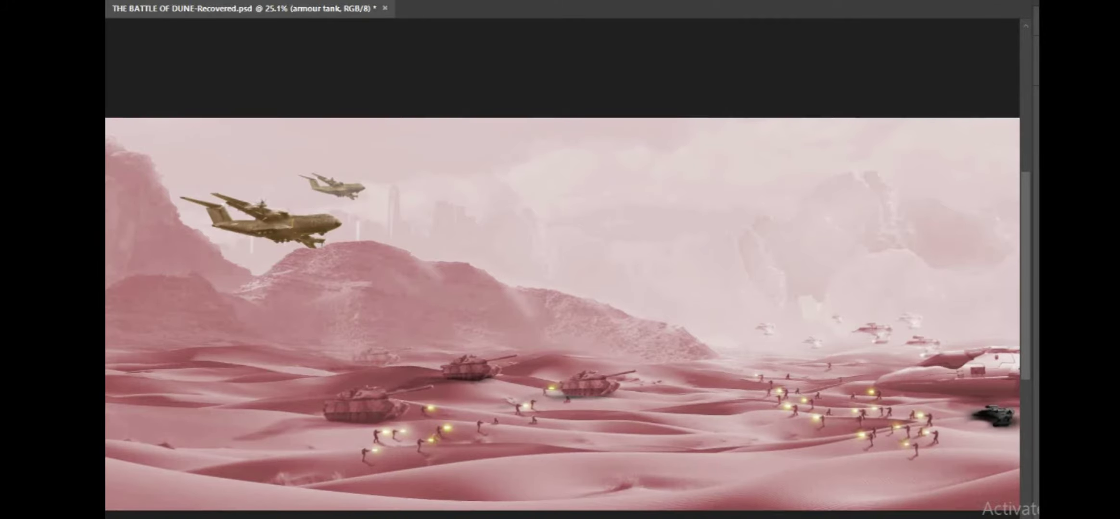
key(ctrl+comma)
scroll(1010, 445, up, 5)
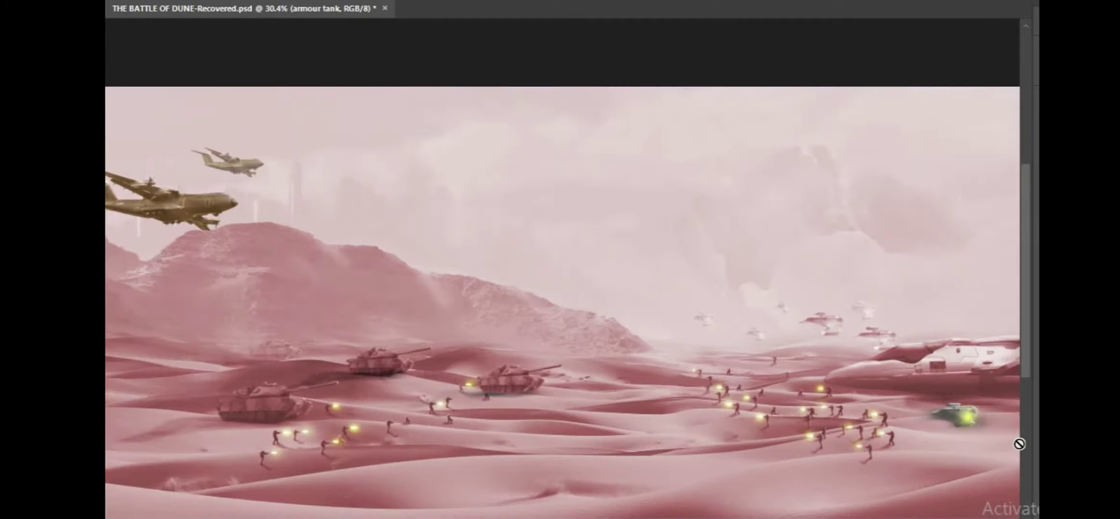
scroll(976, 426, up, 3)
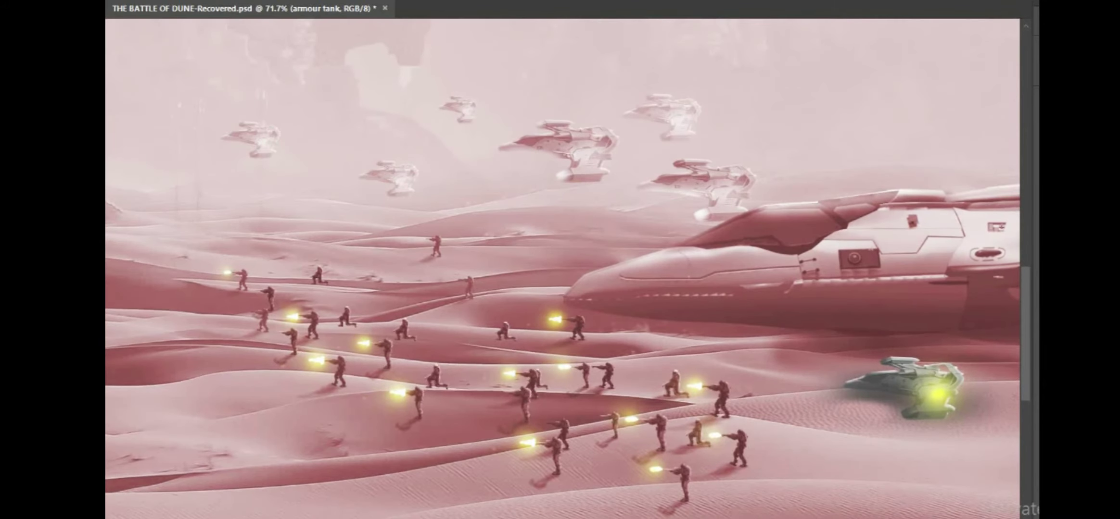
key(ctrl+comma)
key(ctrl+comma)
scroll(738, 398, down, 7)
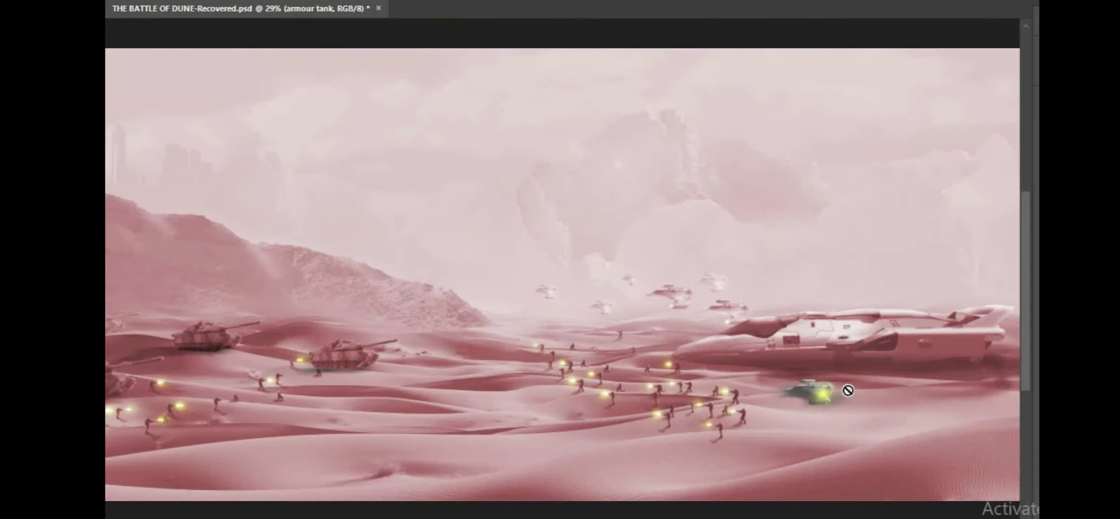
Show the twin-plume explosion on the dunes below the transport planes, with its sandy tint and glowing yellow fire base
scroll(847, 390, down, 2)
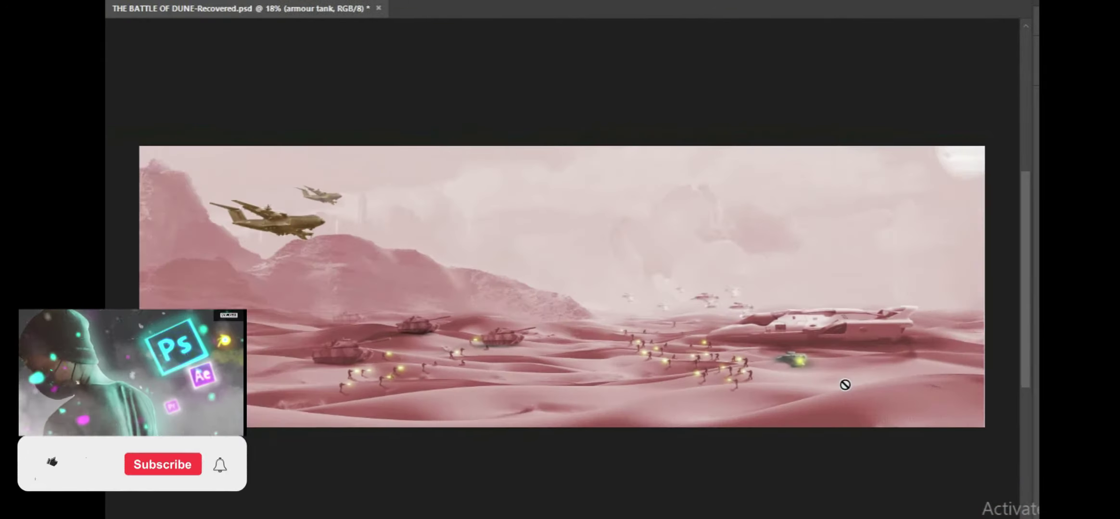
scroll(791, 359, up, 2)
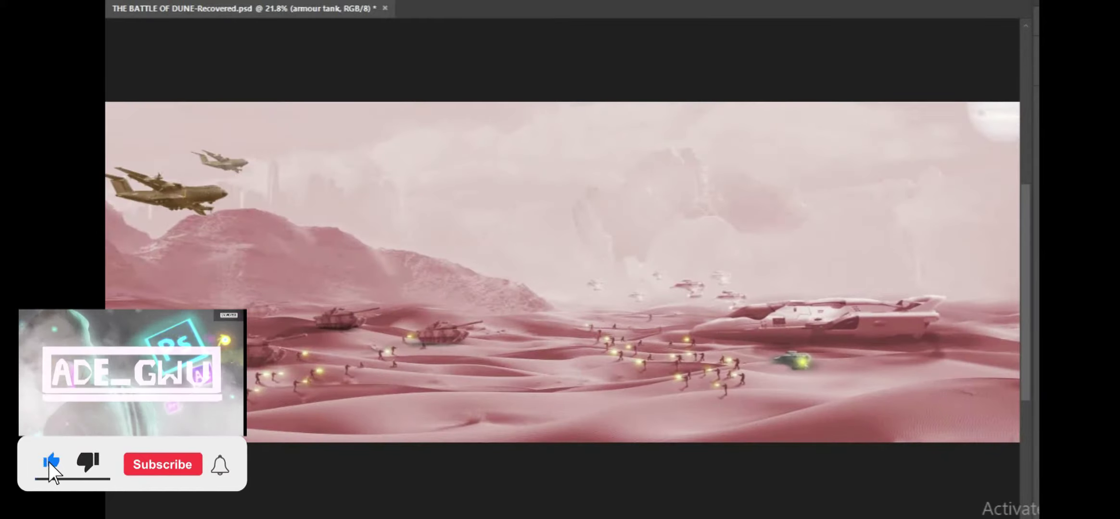
key(ctrl+comma)
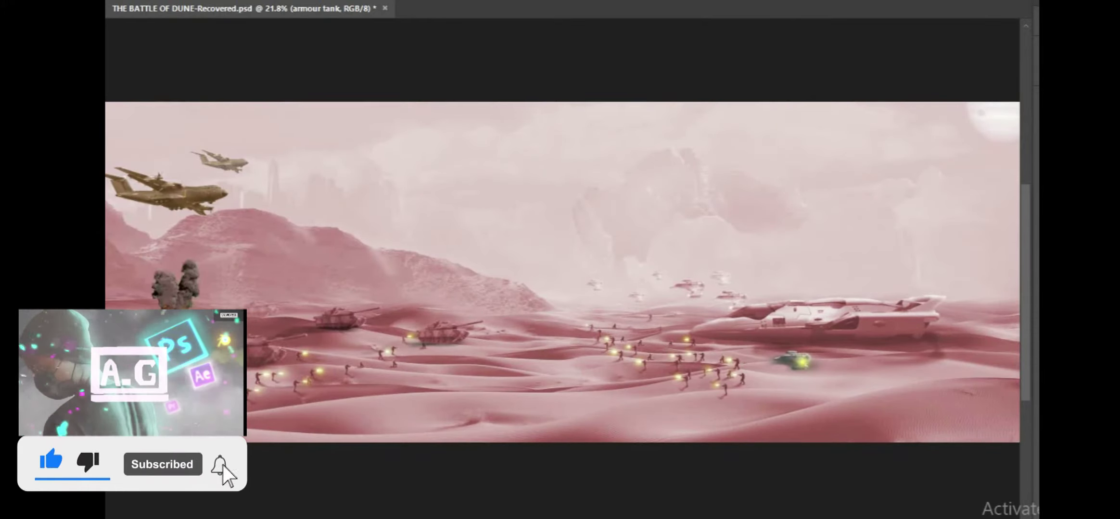
scroll(490, 281, down, 2)
scroll(315, 333, up, 8)
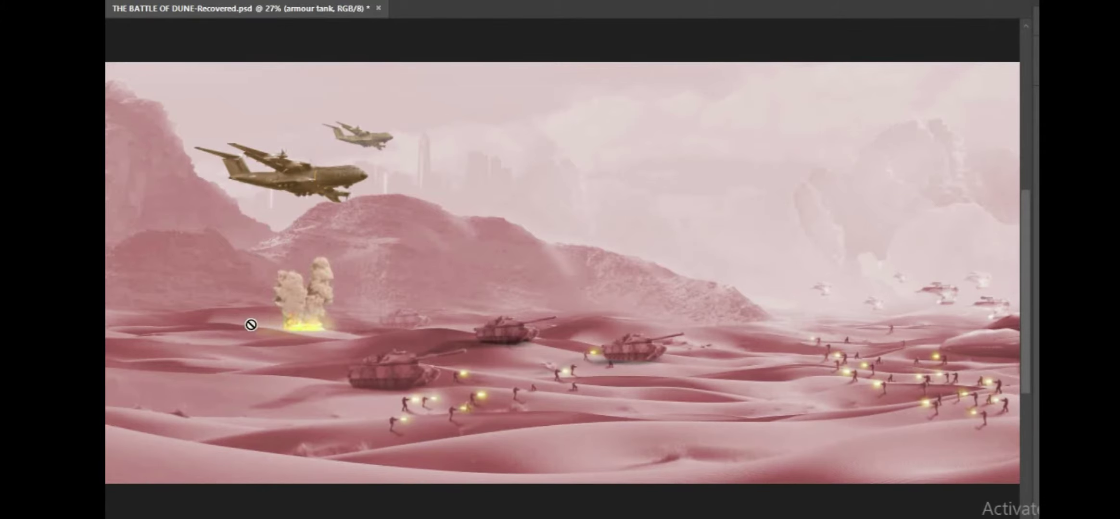
Show the small fighter jet diving in front of the rocky hill and its golden tint
scroll(290, 325, down, 2)
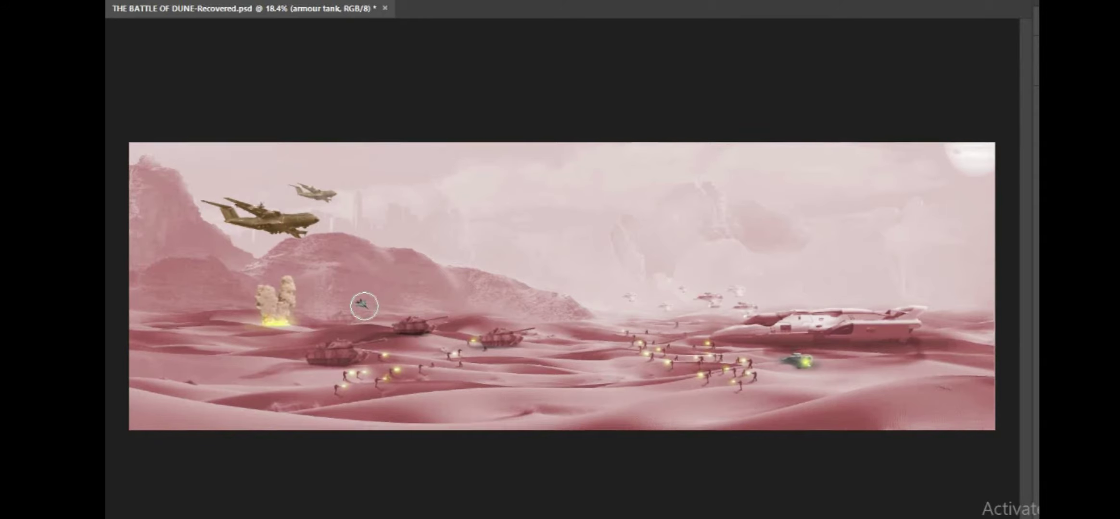
scroll(364, 306, up, 5)
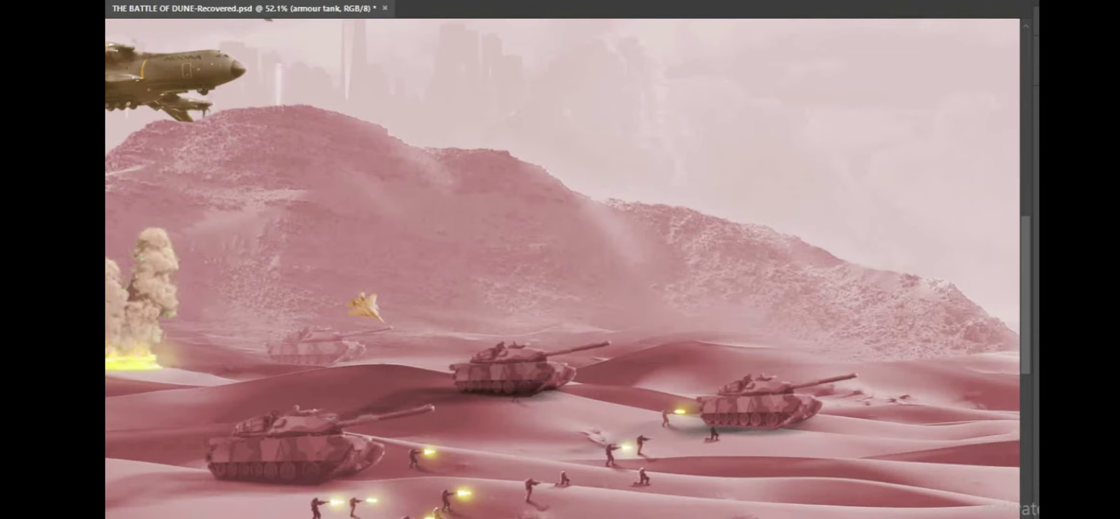
scroll(506, 311, down, 12)
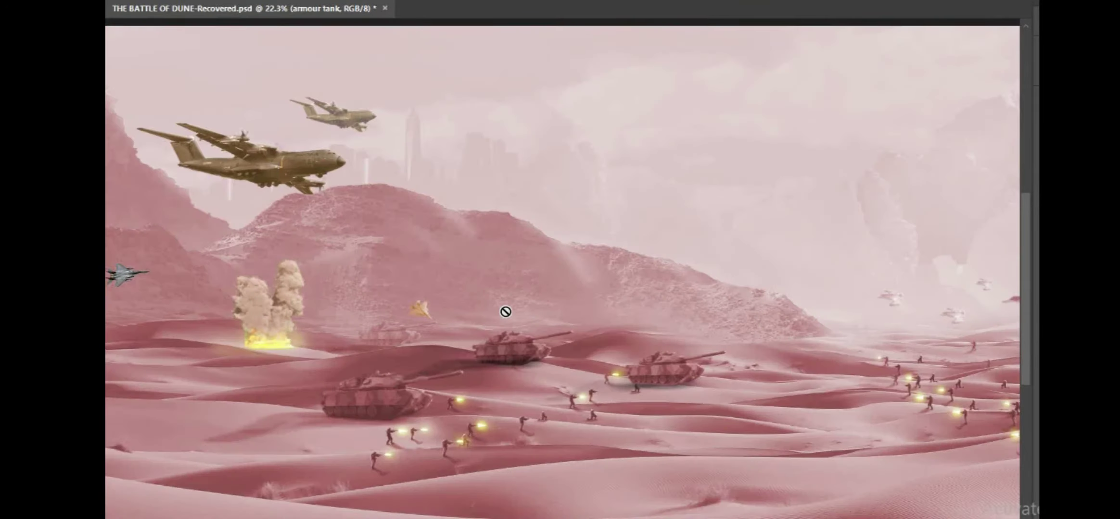
Show the golden tint on the fighter jet beside the explosion and the black smoke trail behind the diving jet
scroll(505, 311, up, 1)
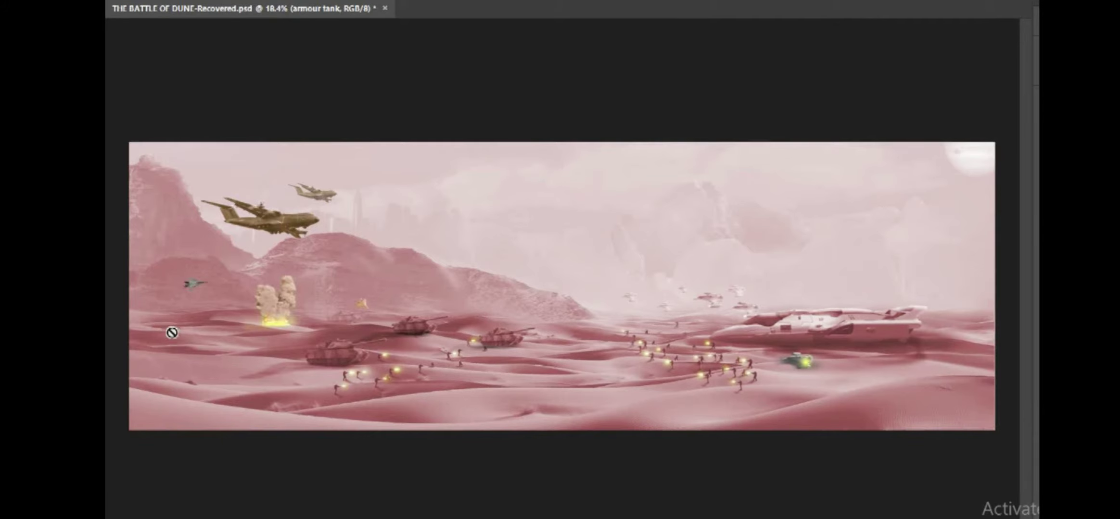
scroll(167, 332, up, 4)
scroll(198, 283, up, 2)
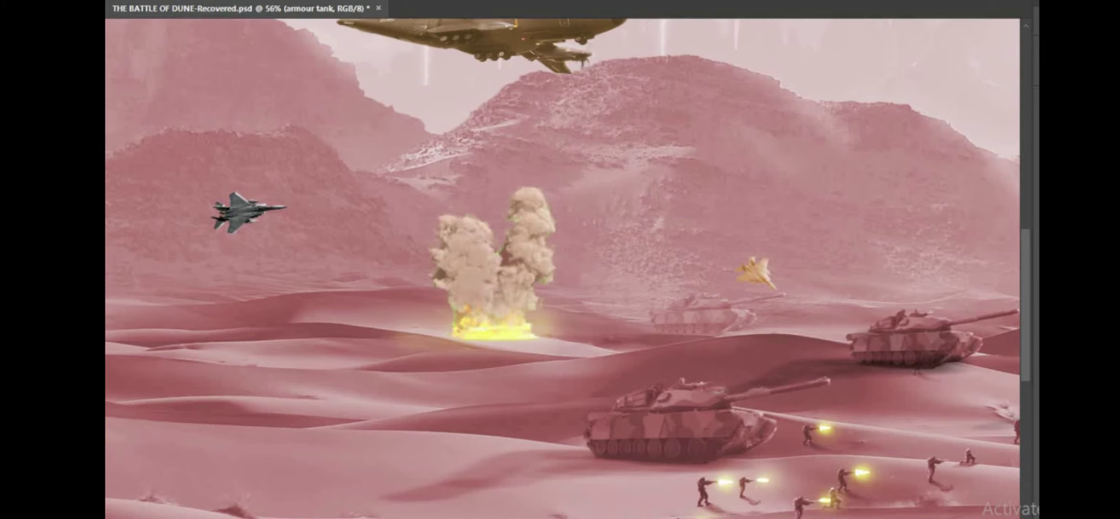
key(ctrl+alt+g)
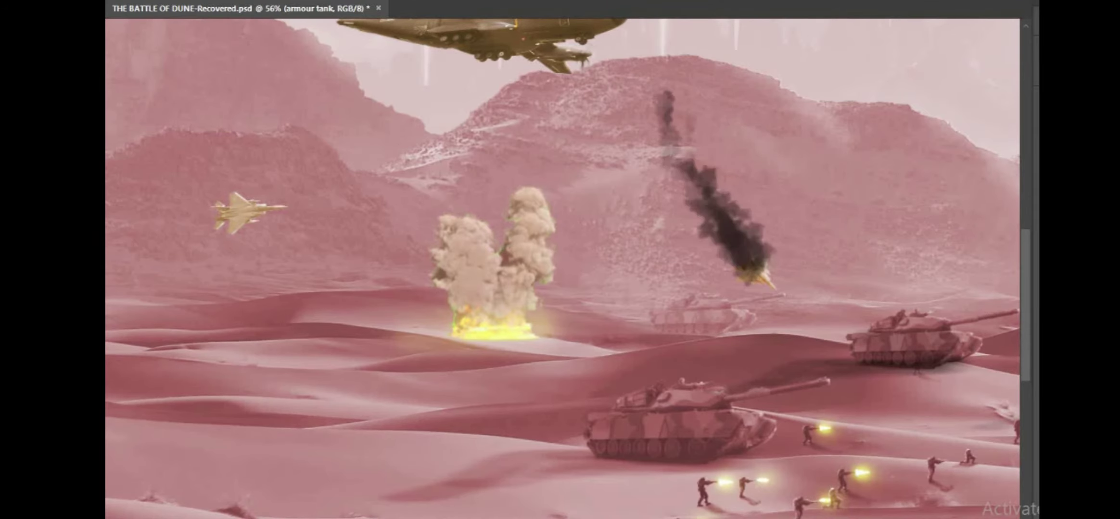
Show the orange dust haze covering the dunes, tanks, soldiers and lower hills
key(ctrl+z)
key(ctrl+z)
scroll(572, 343, down, 5)
scroll(450, 293, down, 2)
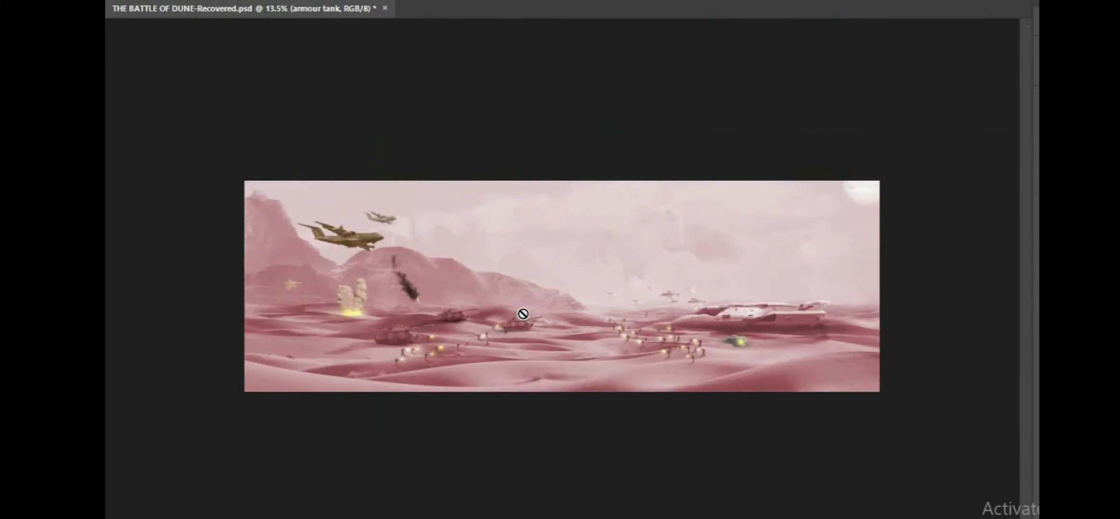
scroll(442, 251, up, 4)
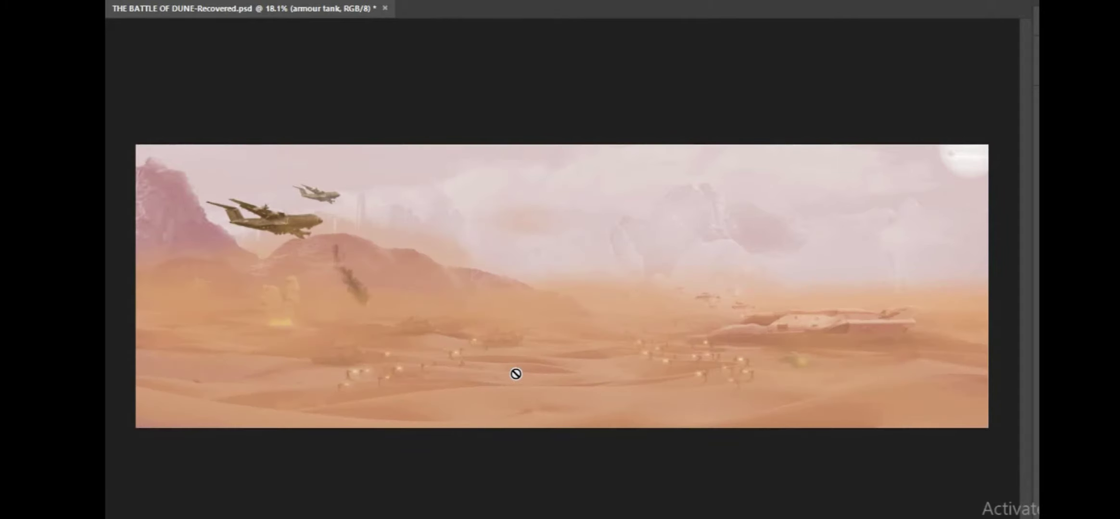
Examine how the orange haze blends over the right-hand soldiers, spaceships and tanks, up close and across the full composition
scroll(516, 374, up, 1)
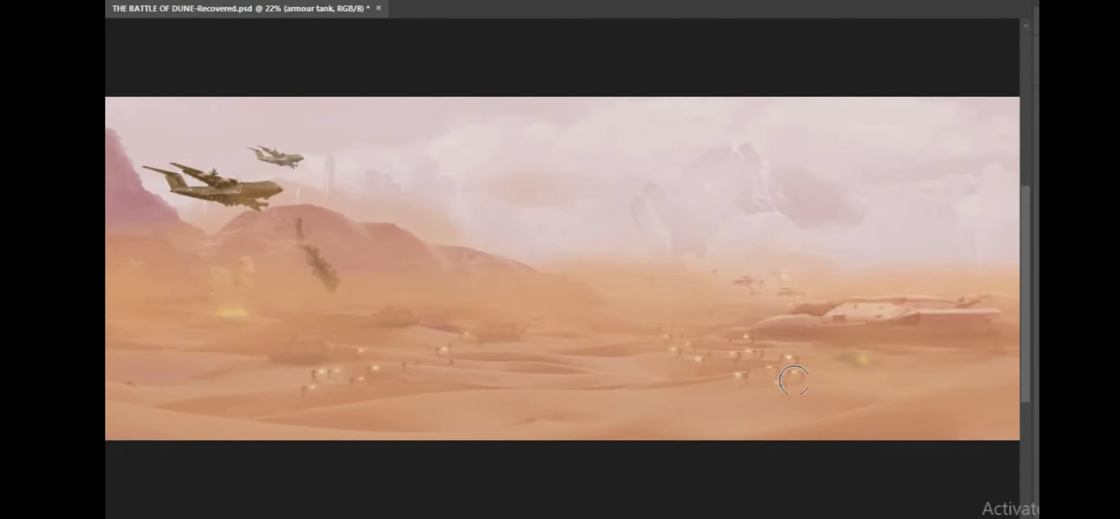
scroll(794, 381, up, 4)
scroll(812, 350, down, 5)
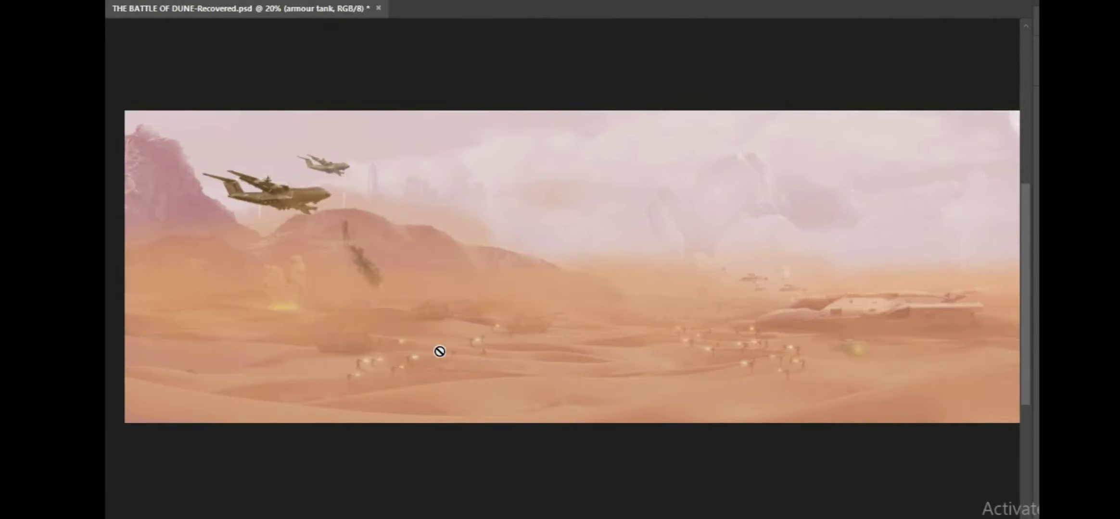
scroll(856, 337, up, 3)
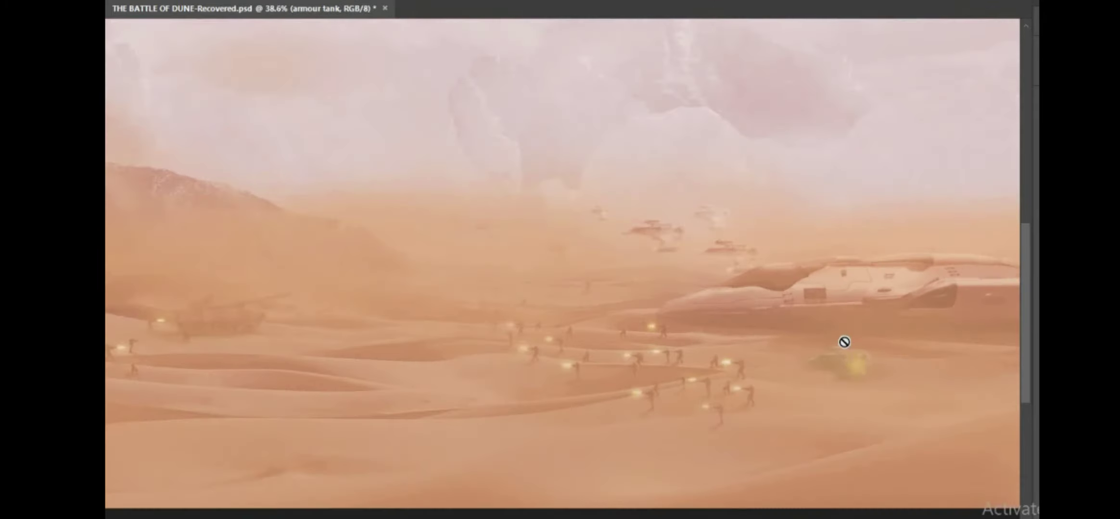
scroll(844, 342, up, 2)
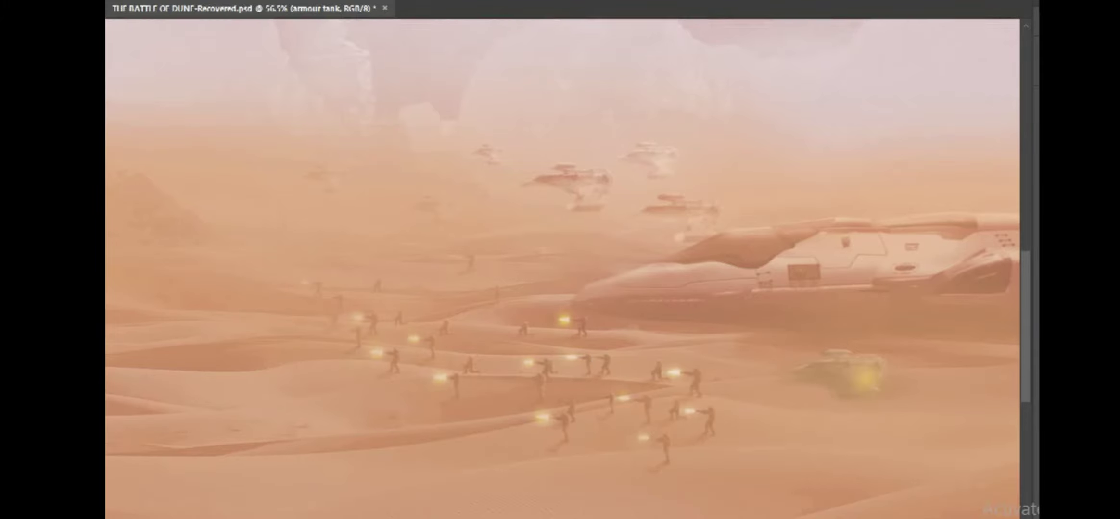
scroll(672, 344, down, 2)
scroll(717, 315, up, 3)
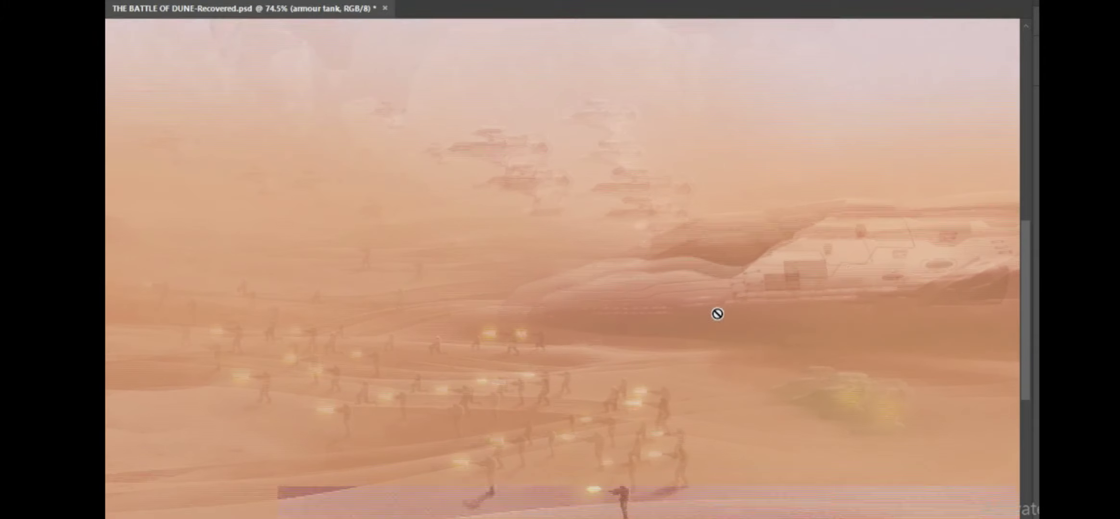
scroll(725, 314, down, 2)
scroll(724, 314, down, 4)
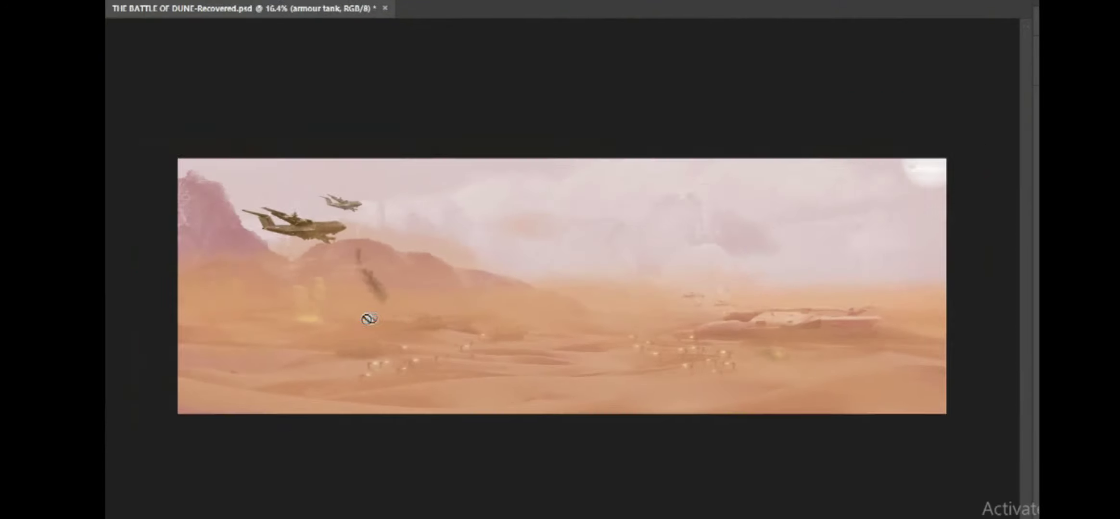
scroll(368, 318, up, 1)
scroll(295, 344, up, 2)
scroll(417, 318, down, 2)
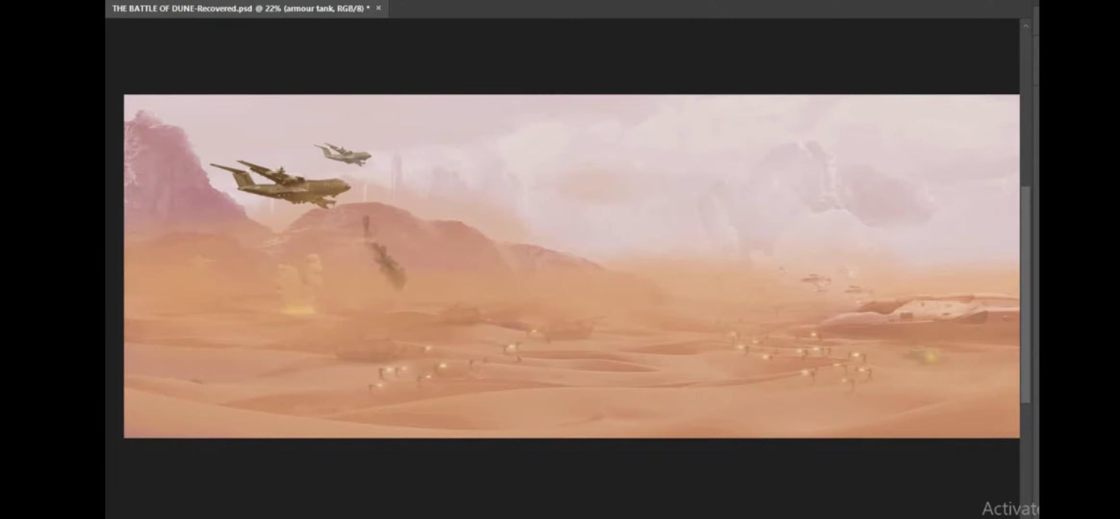
Show the flames on the diving jet within its smoke trail, along with their yellow glow
scroll(357, 290, up, 3)
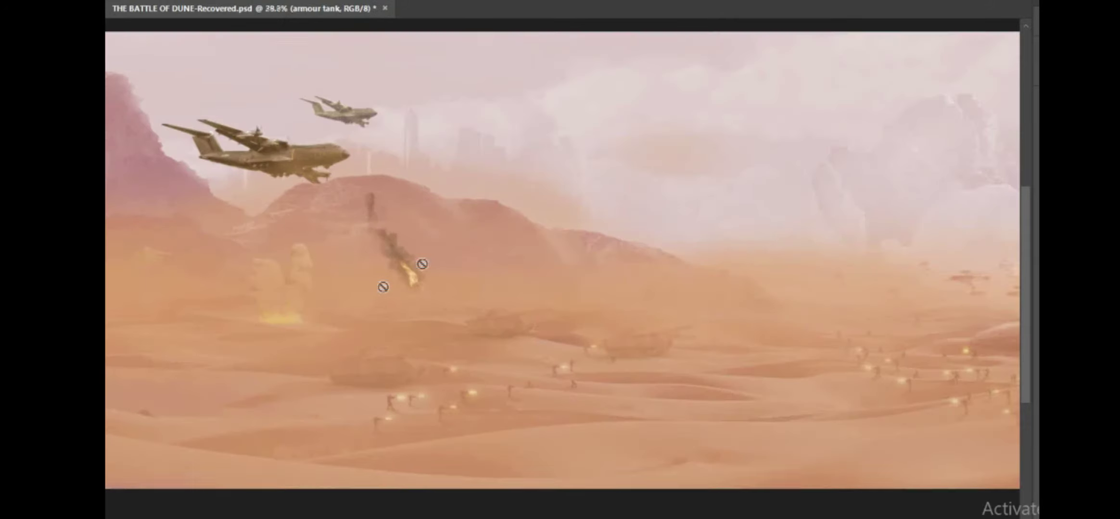
scroll(462, 282, up, 2)
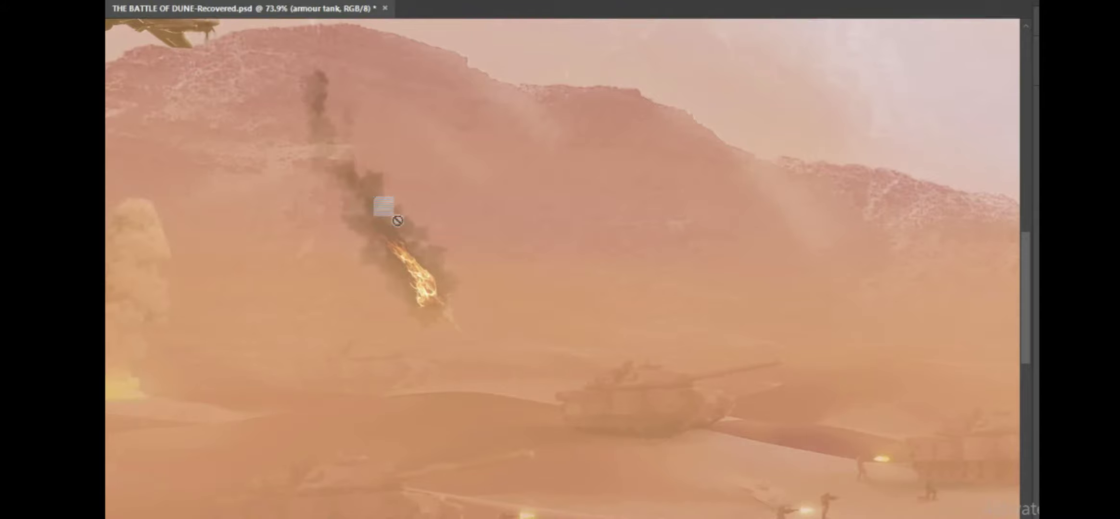
scroll(462, 235, down, 2)
scroll(463, 239, down, 1)
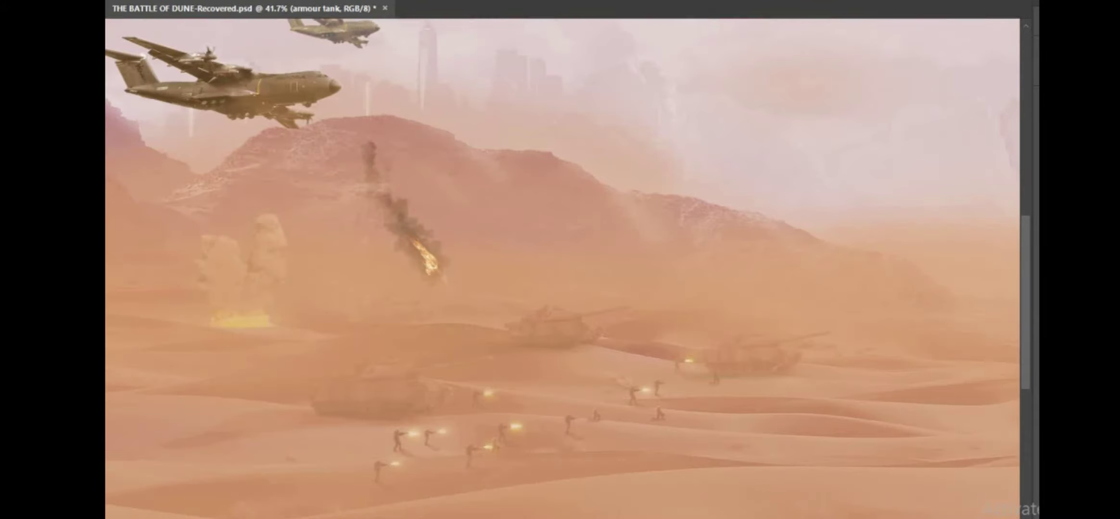
scroll(522, 270, down, 2)
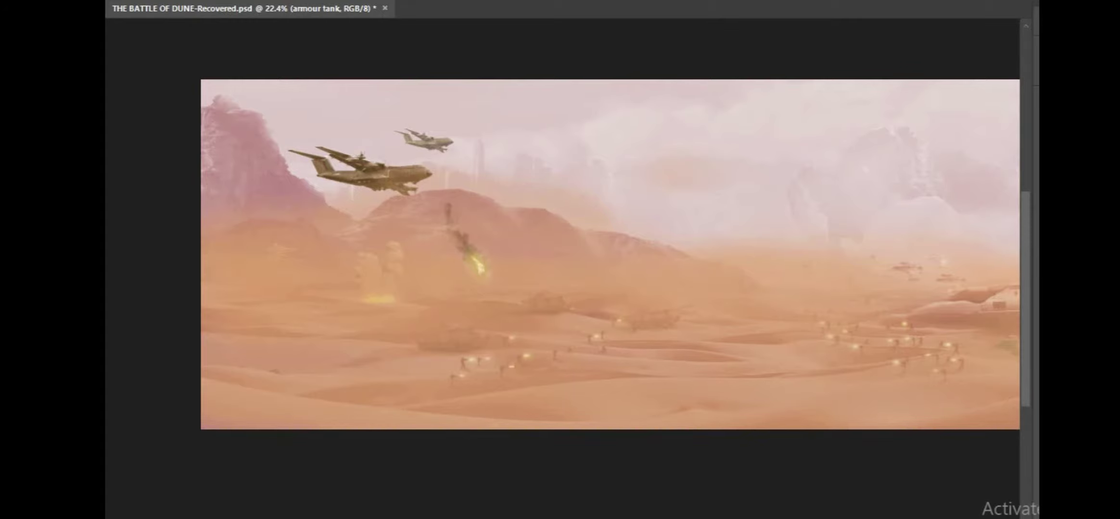
Show the yellow flames burning on the sand in front of the landed spaceship near the right-hand soldiers
key(ctrl+shift+alt+n)
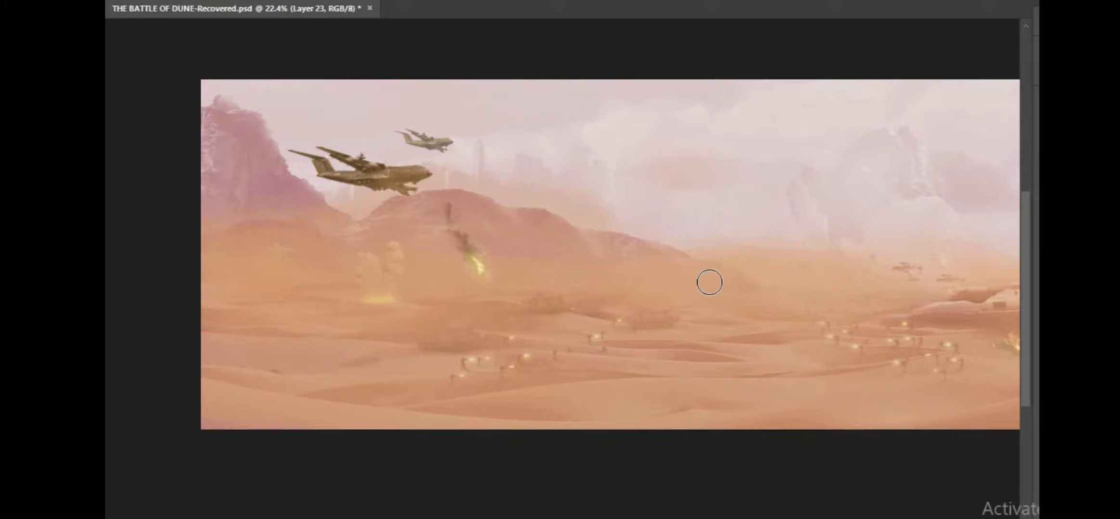
scroll(695, 274, down, 2)
scroll(747, 378, up, 8)
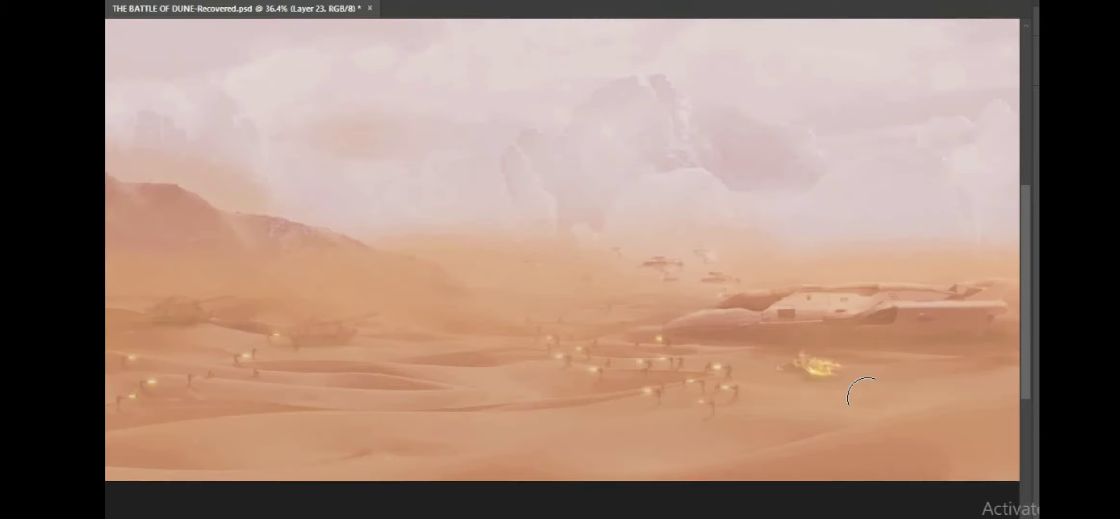
scroll(747, 378, up, 1)
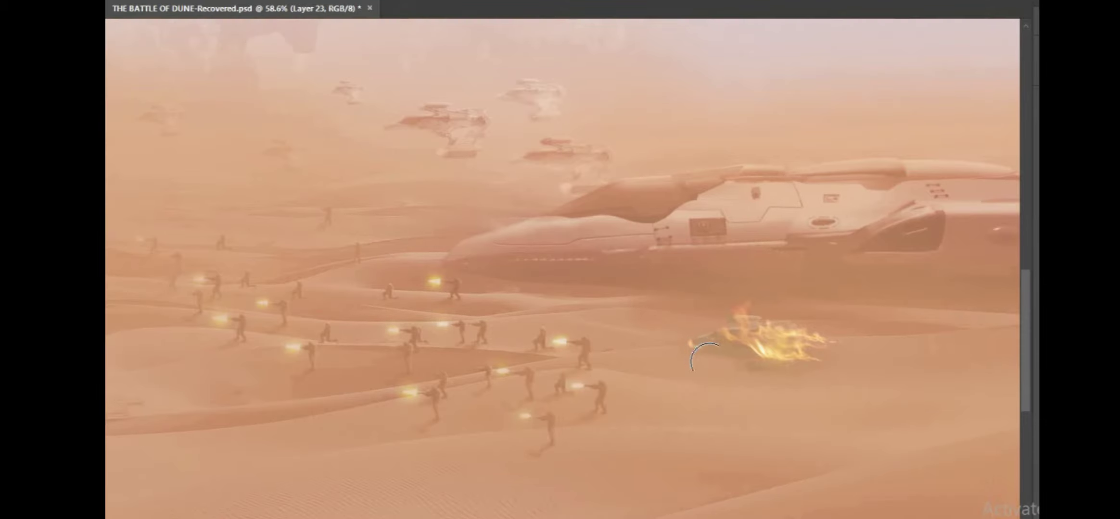
Show the bright muzzle flash at the end of the far tank's cannon below the hills
scroll(694, 348, down, 6)
scroll(557, 279, down, 1)
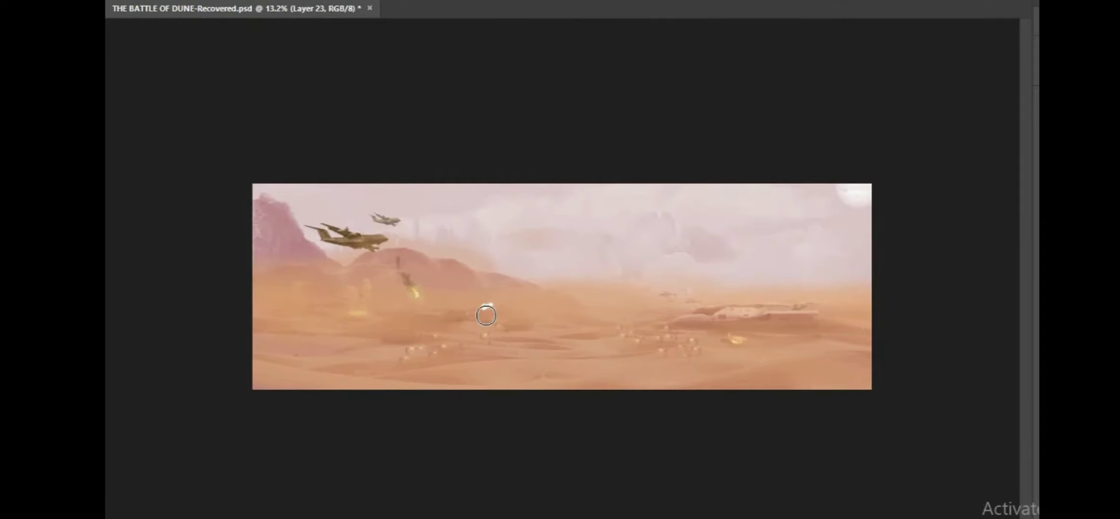
scroll(558, 278, up, 6)
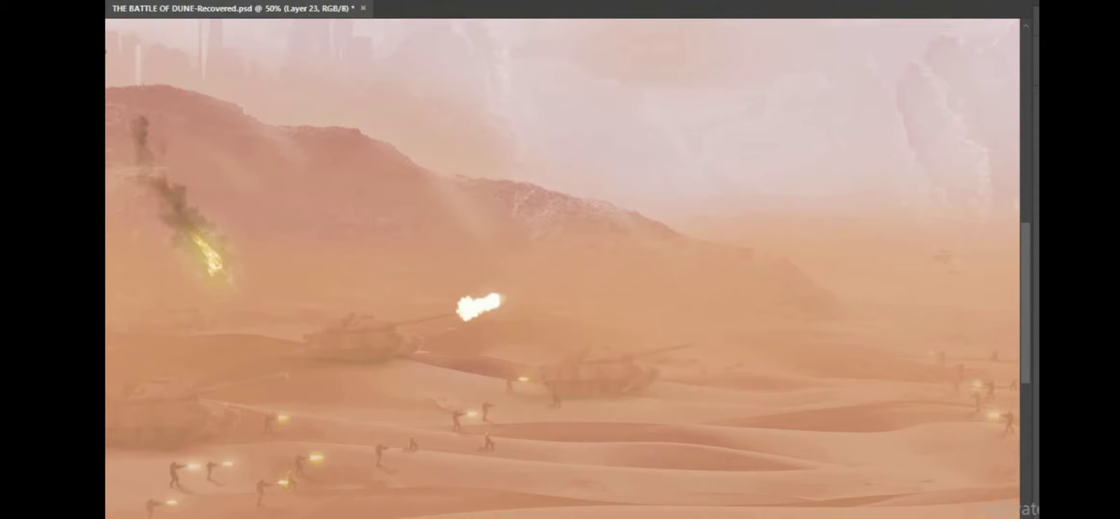
Show the spaceship in the middle of the sky with its glowing engine ring and the pale yellow haze fading it into the clouds
scroll(721, 368, down, 4)
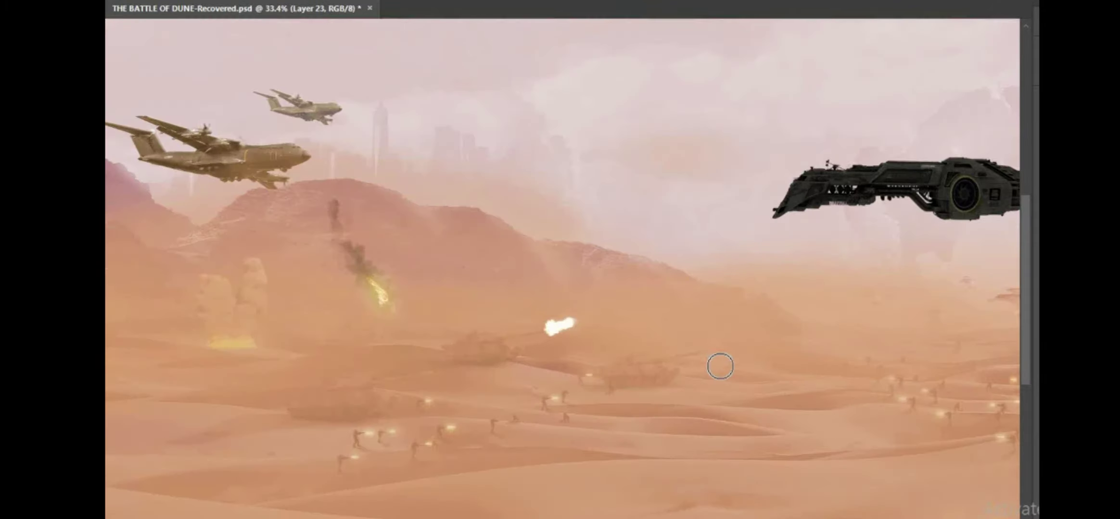
scroll(750, 239, up, 3)
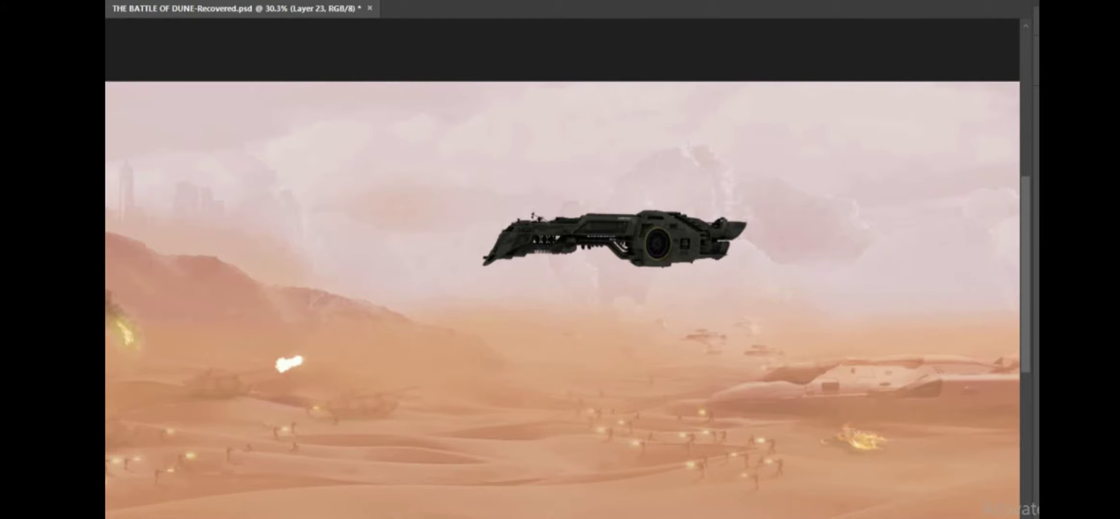
key(ctrl+z)
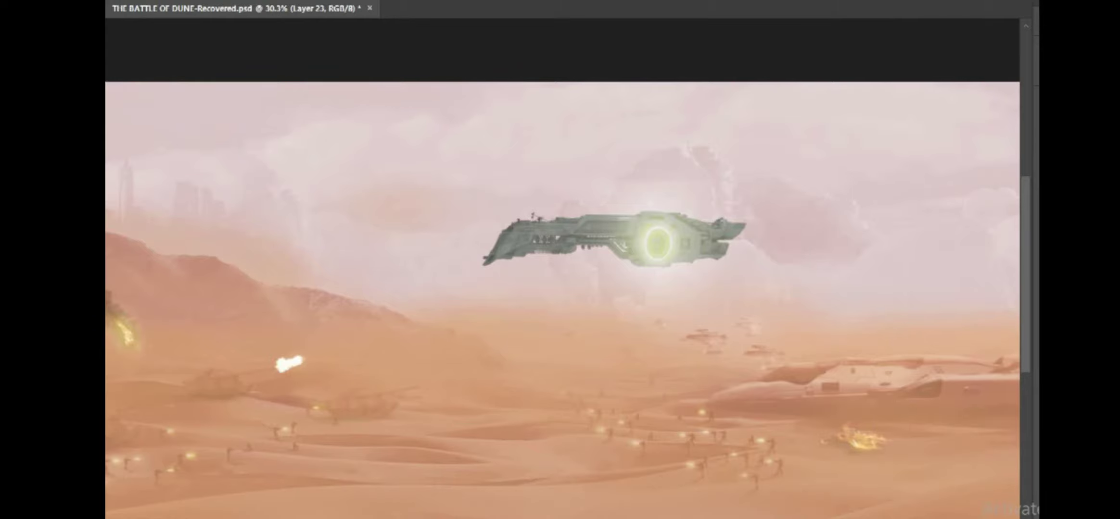
key(alt+bracketright)
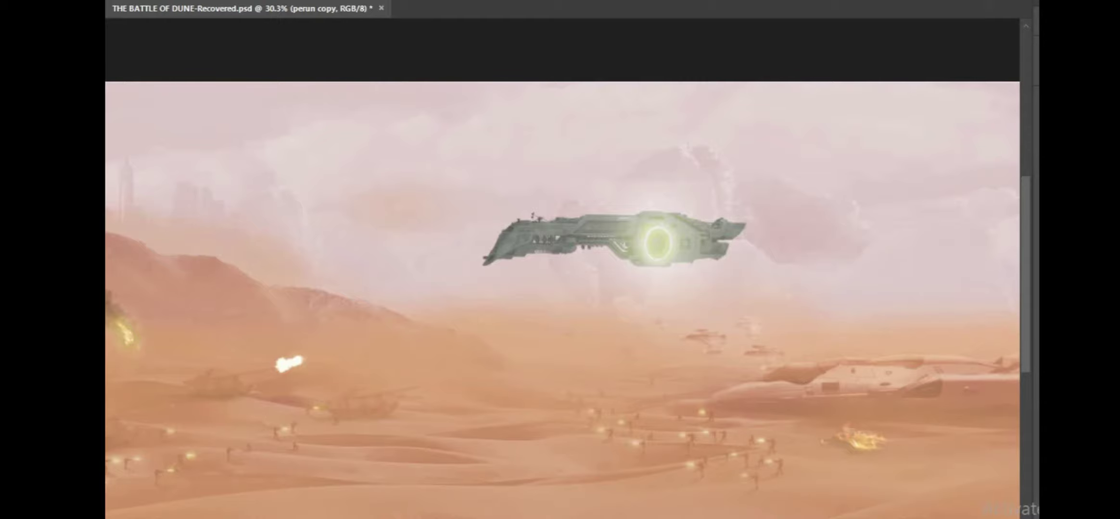
key(ctrl+comma)
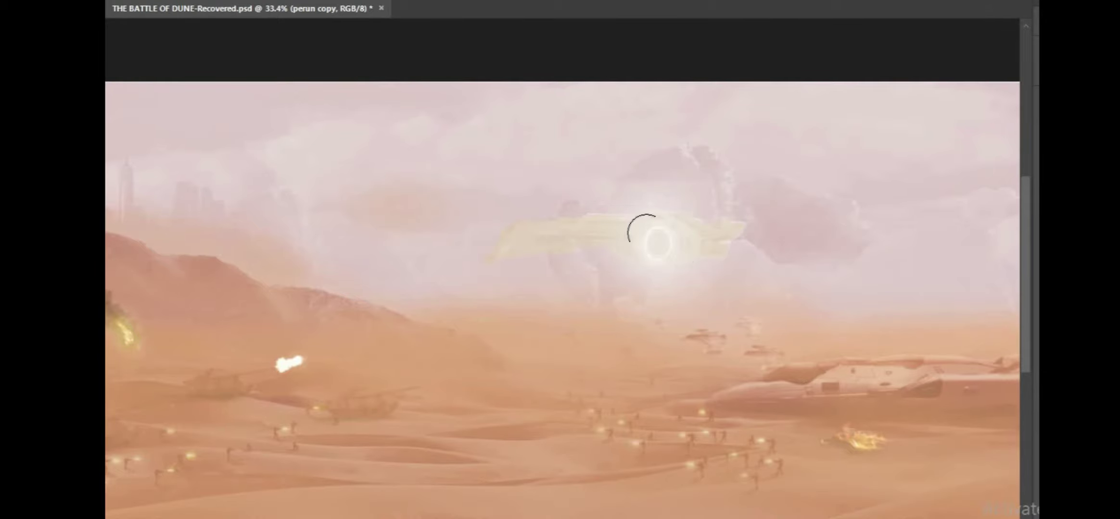
scroll(647, 235, up, 1)
scroll(647, 235, up, 8)
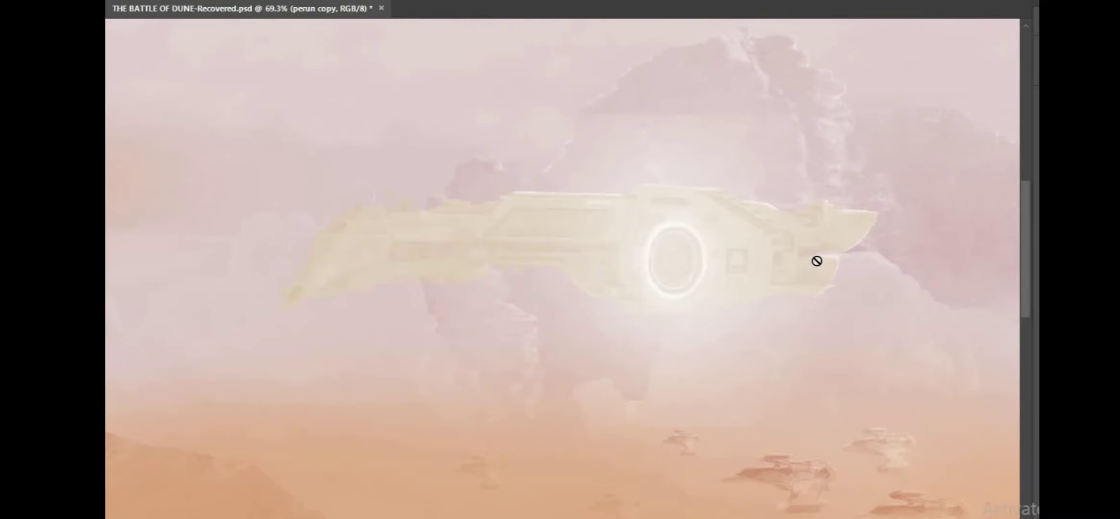
scroll(927, 330, down, 1)
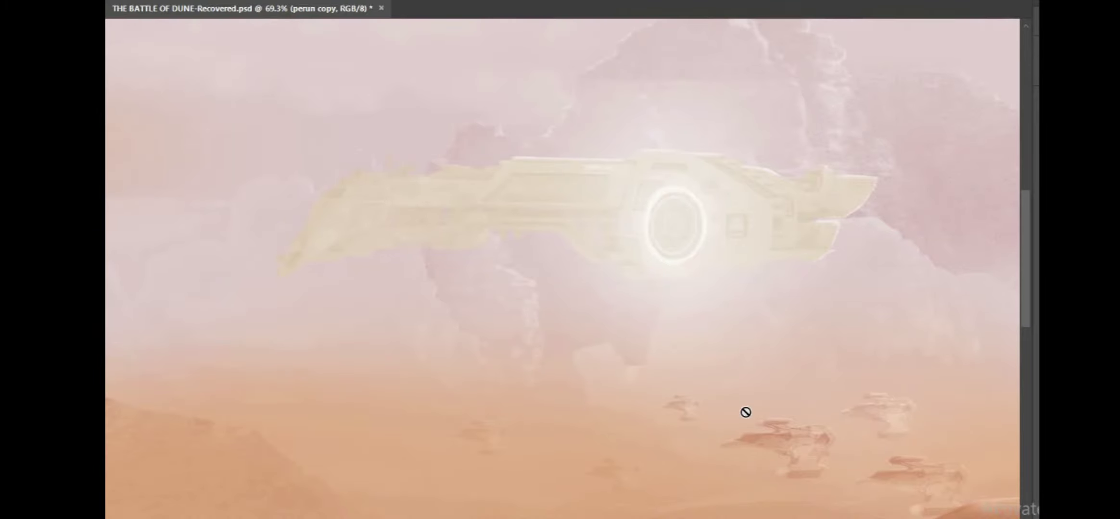
Show the smaller distant spaceship in the right-hand sky with its golden tint, glowing engine ring and atmospheric haze
scroll(608, 416, down, 4)
scroll(609, 416, down, 6)
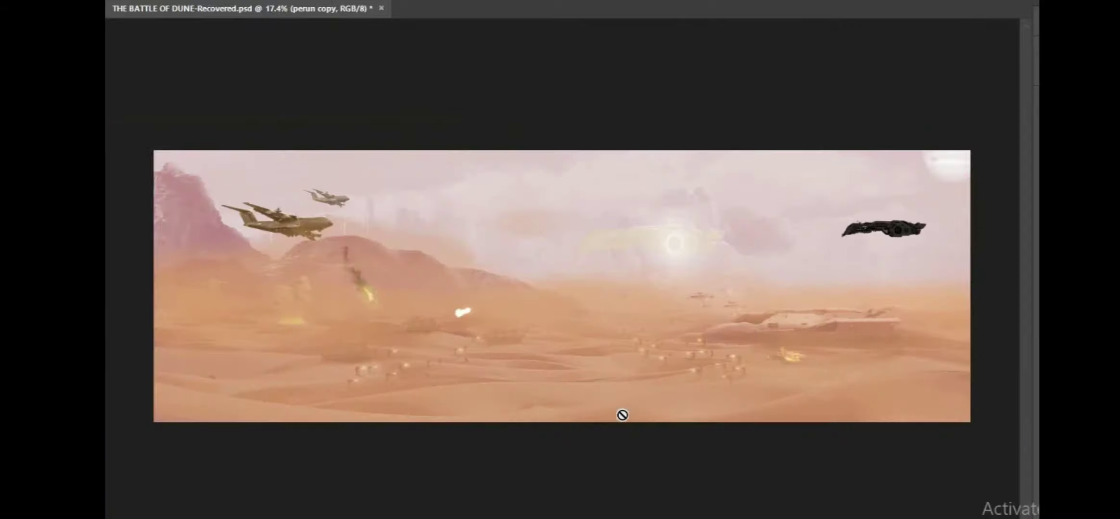
scroll(894, 247, up, 2)
scroll(960, 231, up, 3)
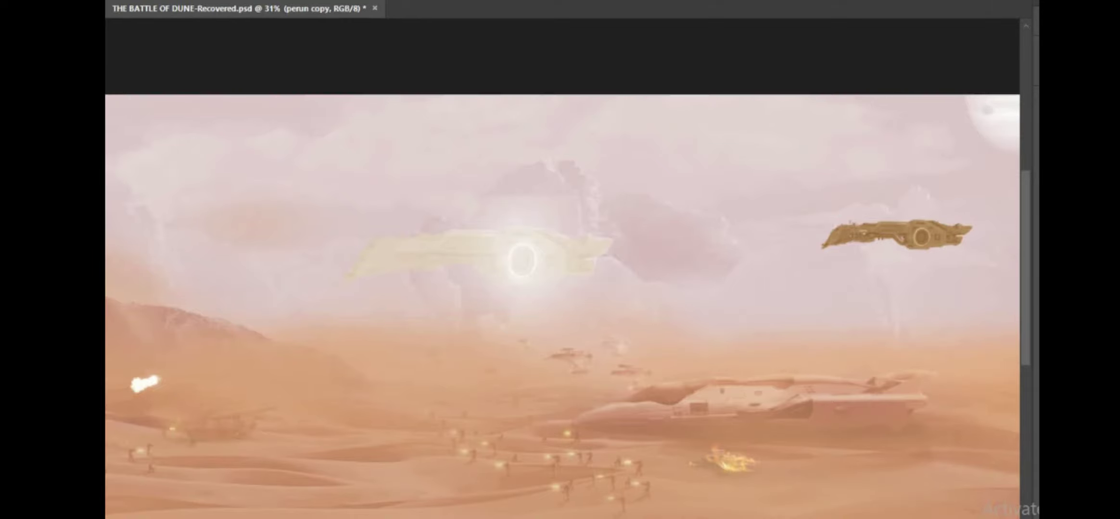
click(921, 237)
click(921, 236)
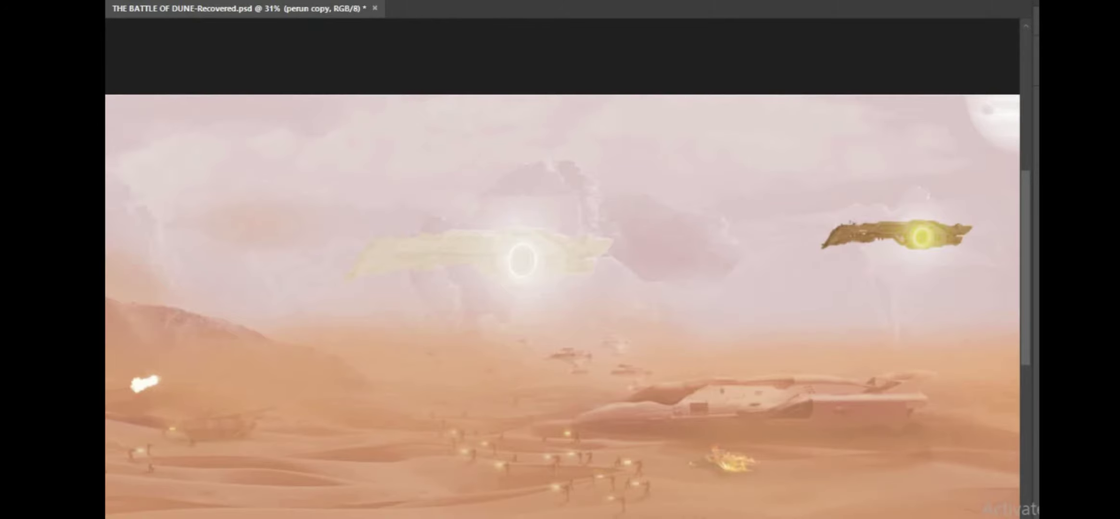
key(ctrl+z)
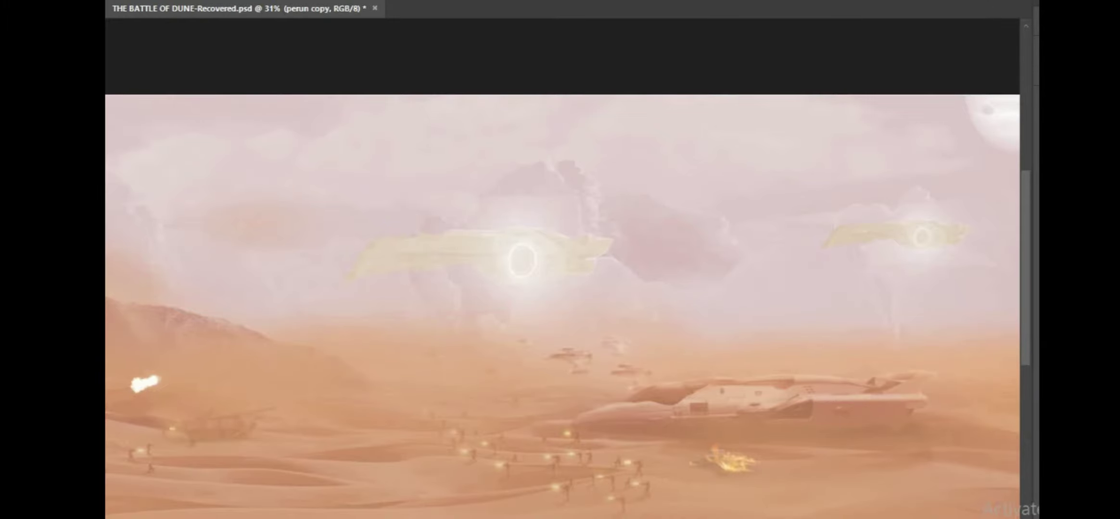
Show the large foreground spaceship above the desert with its golden tint and bright yellow engine glow
key(ctrl+z)
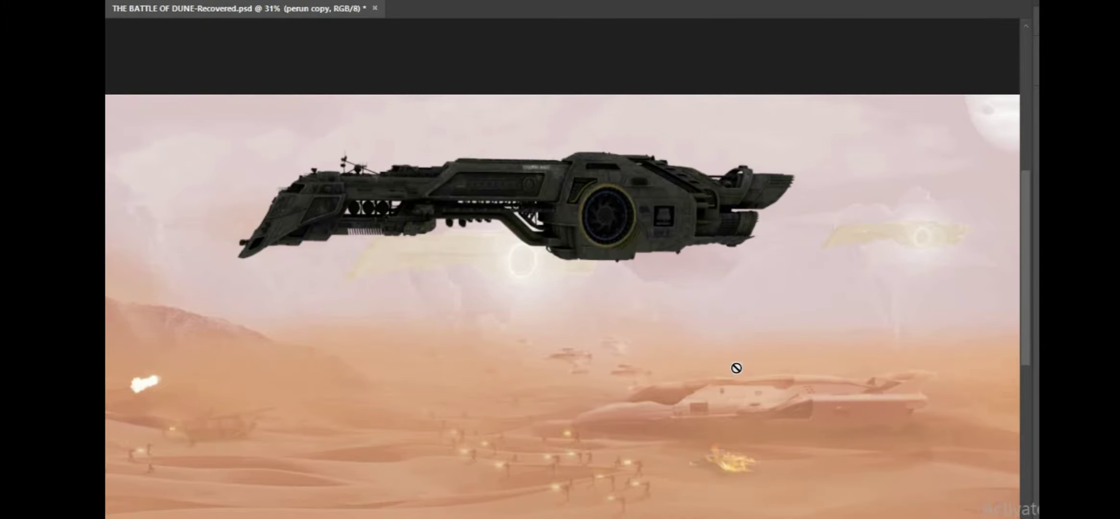
scroll(732, 366, down, 3)
scroll(645, 319, down, 1)
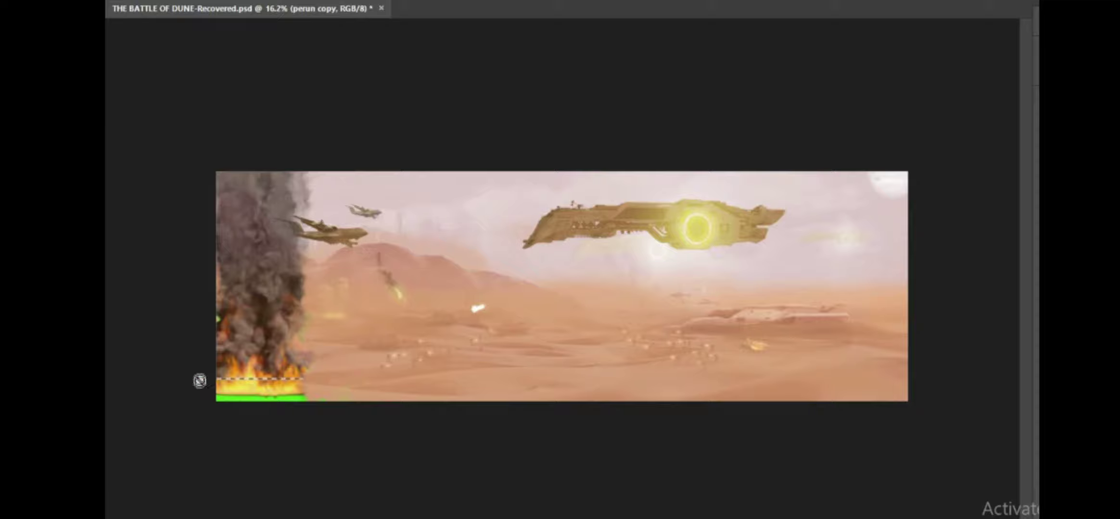
Show the burning smoke column along the painting's left edge with its brown tint, and the rock cliff in front of it
scroll(199, 384, up, 3)
scroll(534, 370, down, 4)
scroll(198, 286, up, 4)
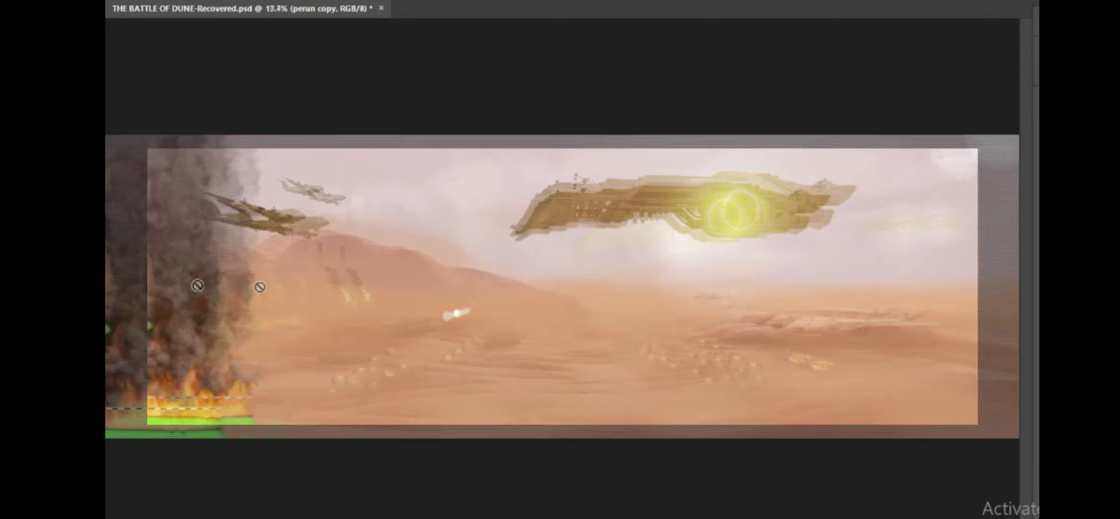
scroll(492, 293, down, 3)
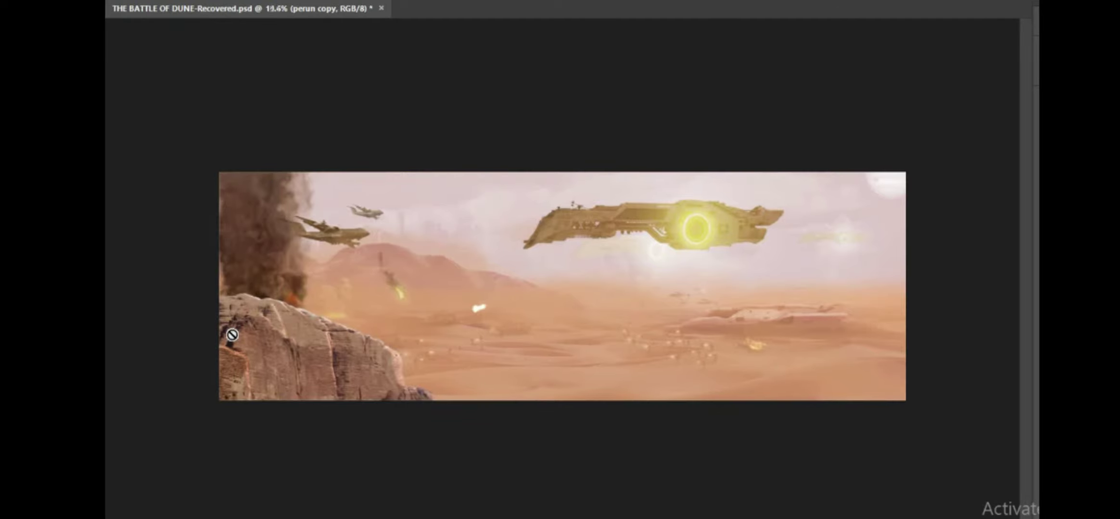
Show the red tint and orange dust haze on the left foreground cliff
scroll(232, 335, up, 12)
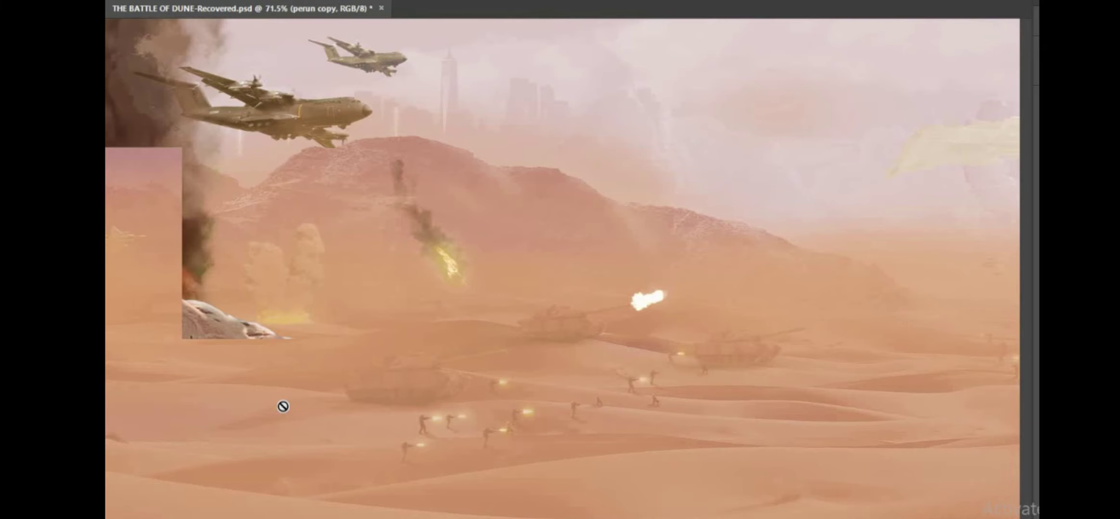
scroll(282, 406, down, 5)
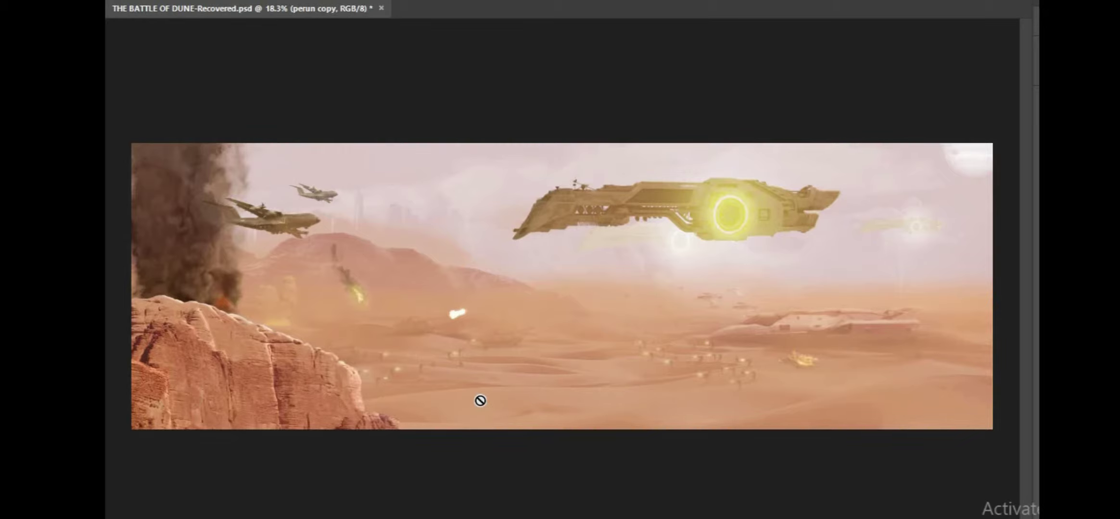
drag(480, 401, 402, 394)
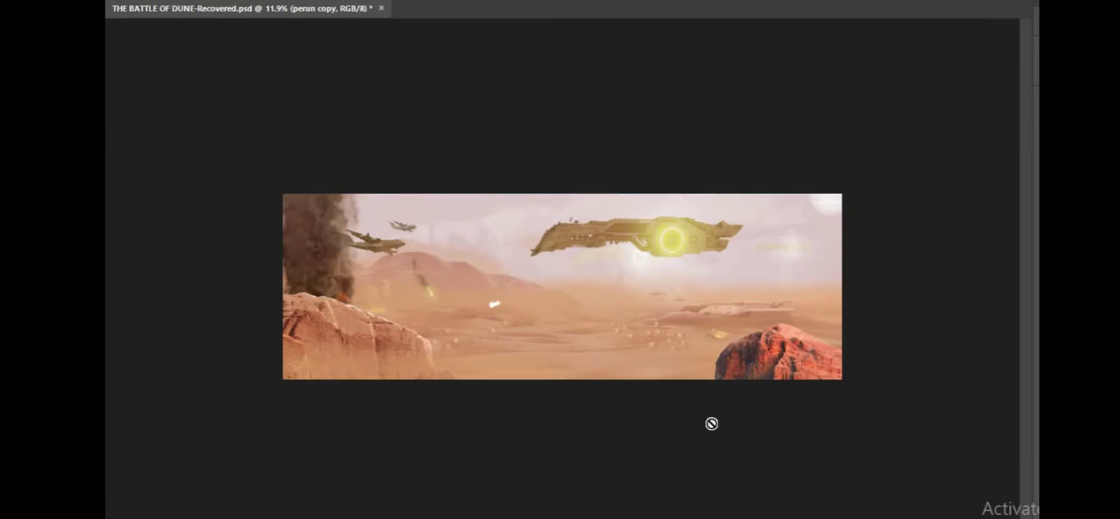
Show the orange tint and sunlit highlights on the rock in the lower-right corner of the painting
drag(797, 363, 957, 377)
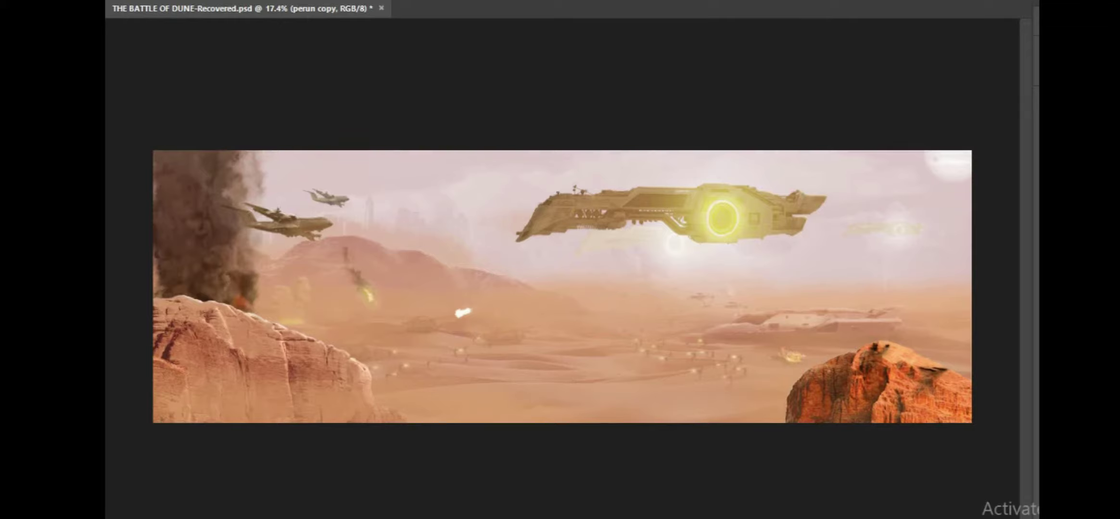
scroll(958, 382, up, 2)
scroll(959, 382, up, 1)
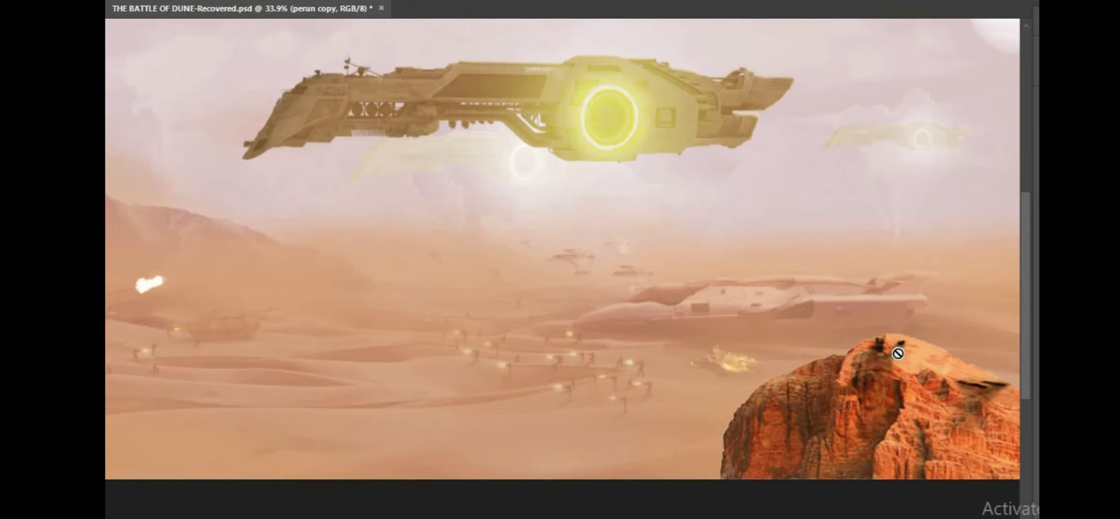
scroll(898, 354, up, 2)
scroll(746, 336, down, 2)
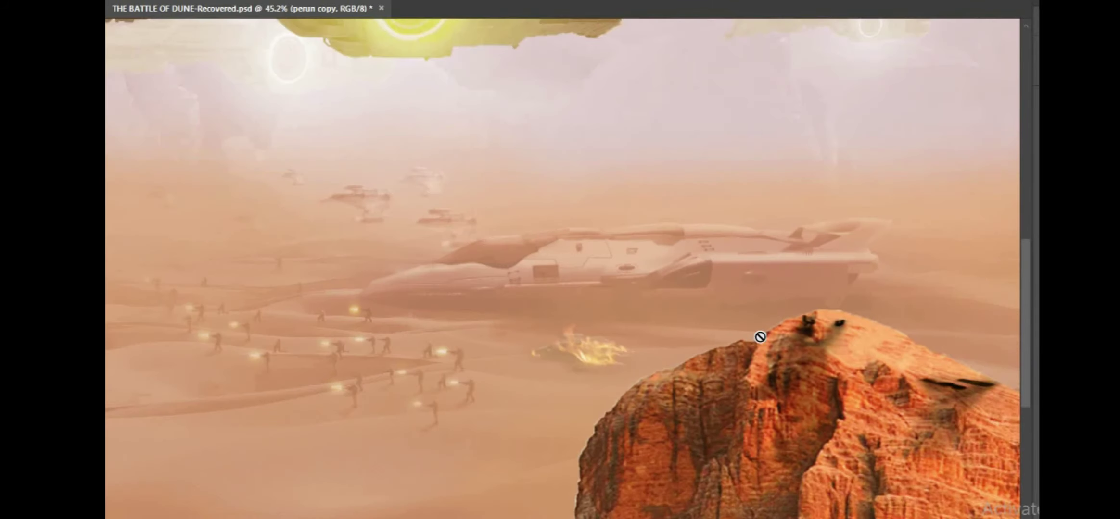
Show the armed soldier standing on top of the right-hand rock, with warm light on his armour
scroll(759, 378, down, 5)
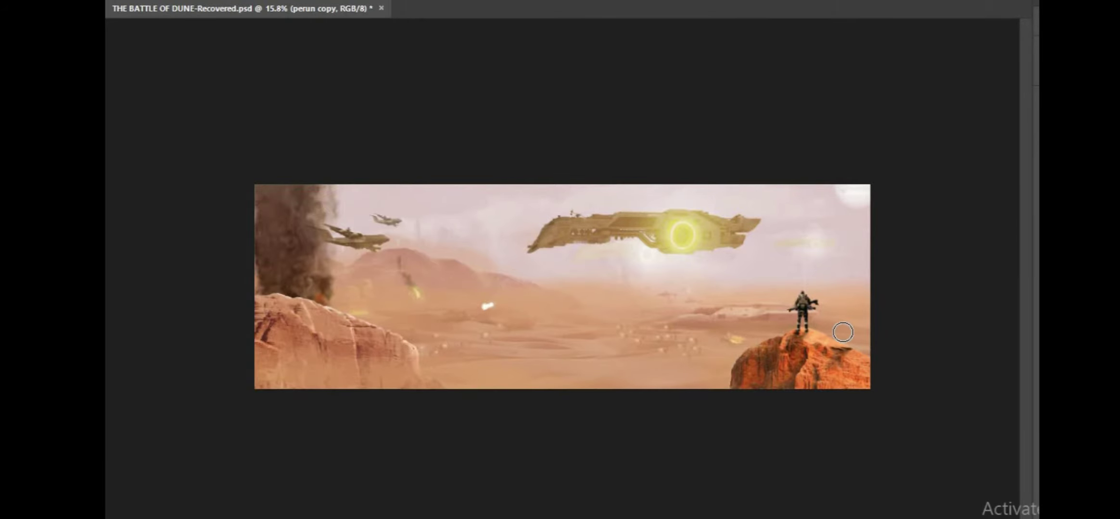
scroll(843, 332, up, 5)
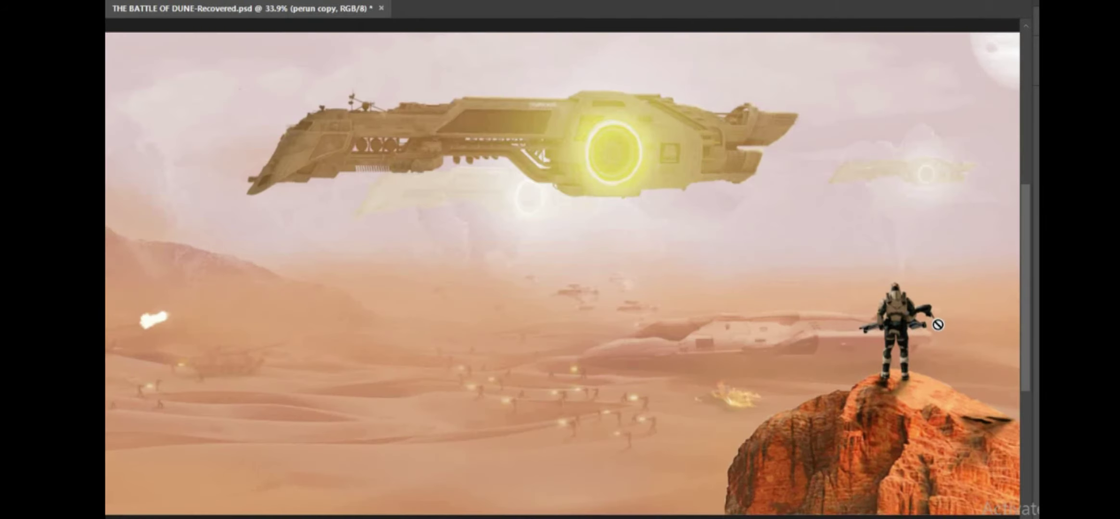
scroll(920, 317, down, 1)
scroll(894, 308, up, 3)
scroll(851, 332, down, 3)
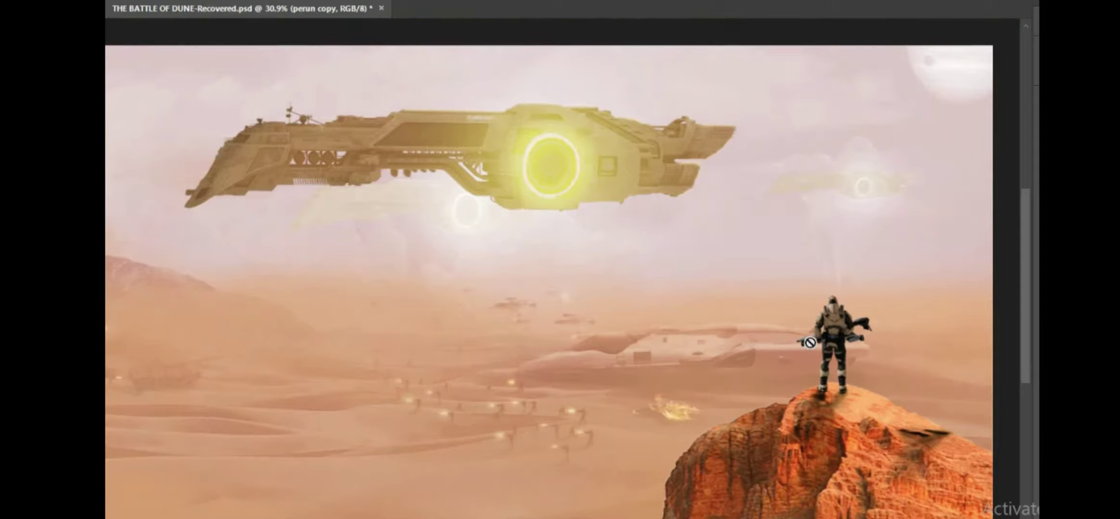
scroll(808, 343, down, 3)
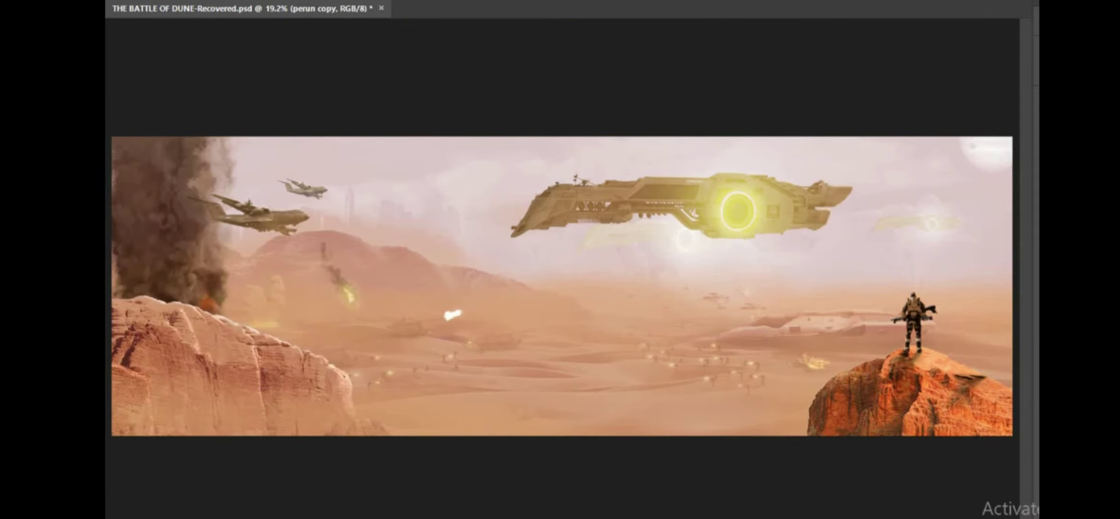
scroll(1010, 357, up, 3)
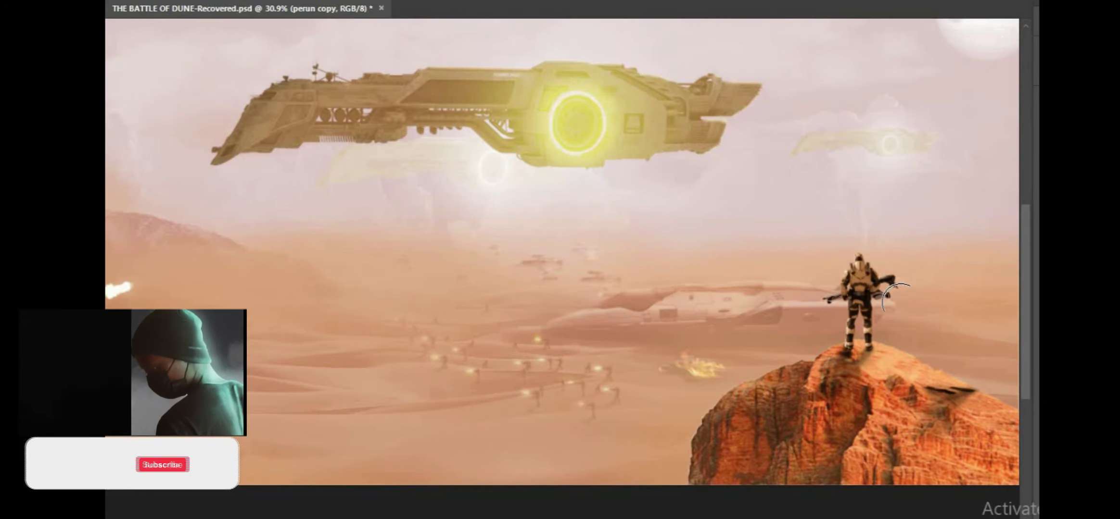
Show the small aircraft hovering beside the rock-top soldier, with its beige highlights and glowing cyan and white lights
scroll(930, 290, up, 1)
scroll(562, 262, up, 2)
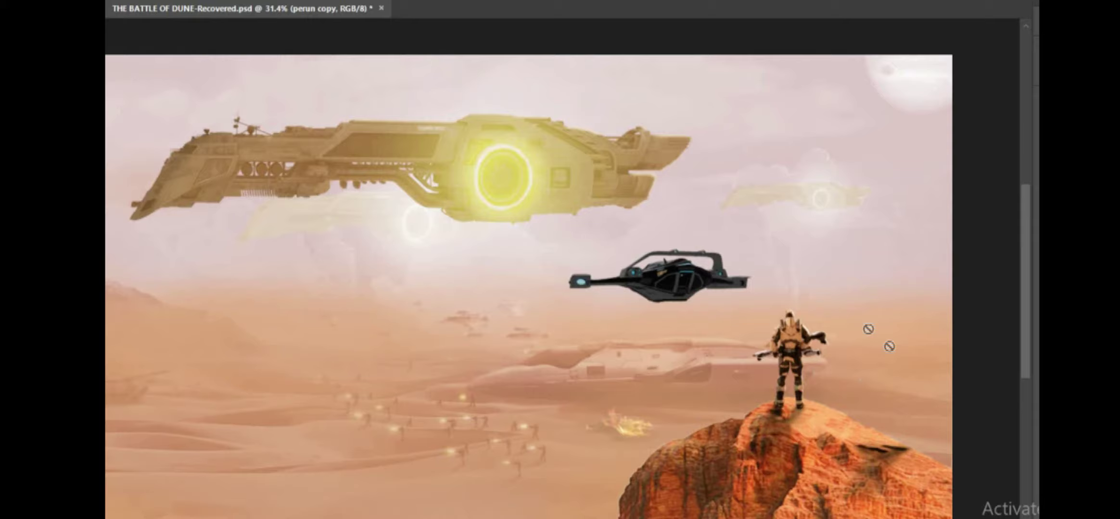
scroll(831, 302, down, 1)
scroll(830, 302, down, 2)
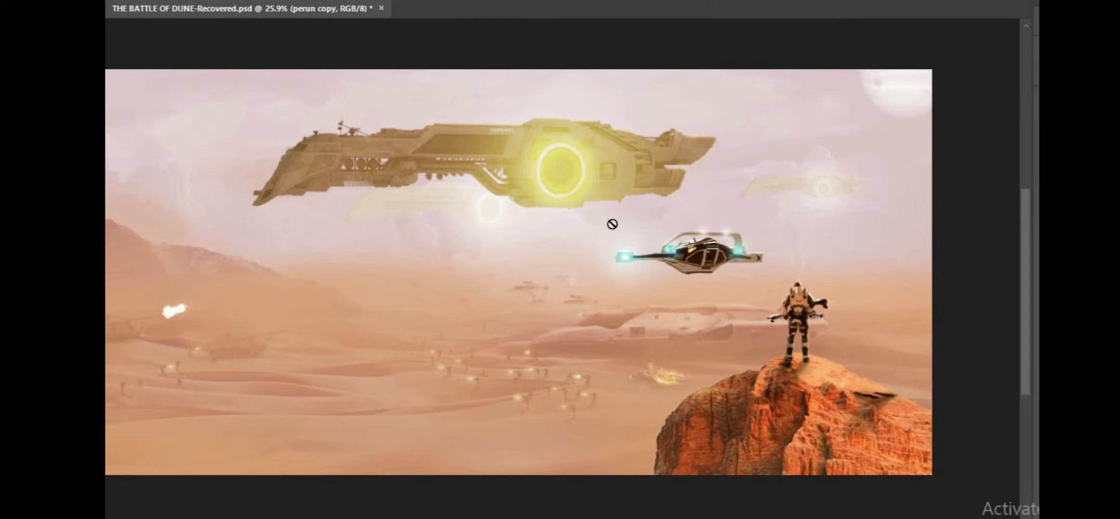
scroll(627, 235, up, 4)
scroll(622, 258, up, 2)
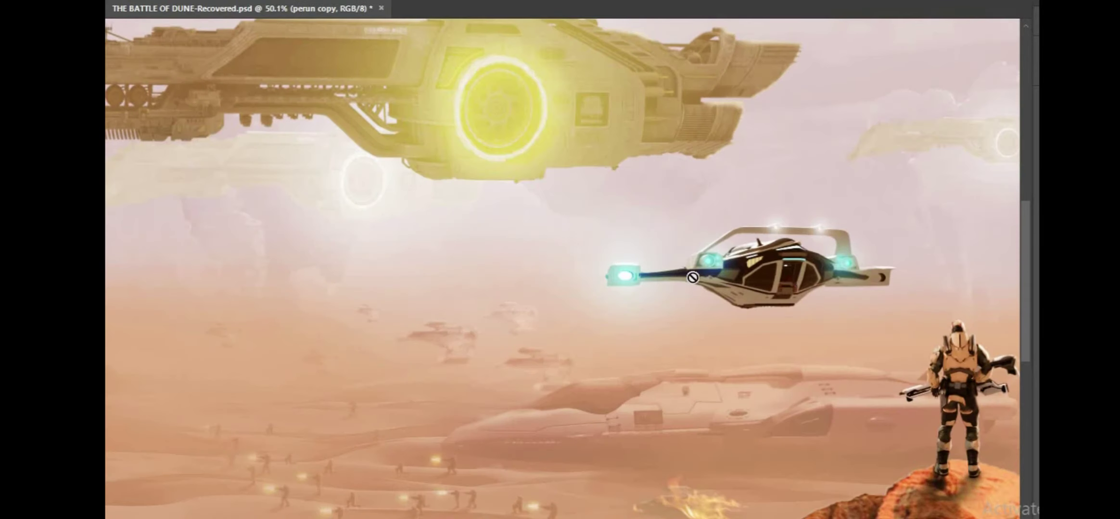
scroll(852, 345, down, 2)
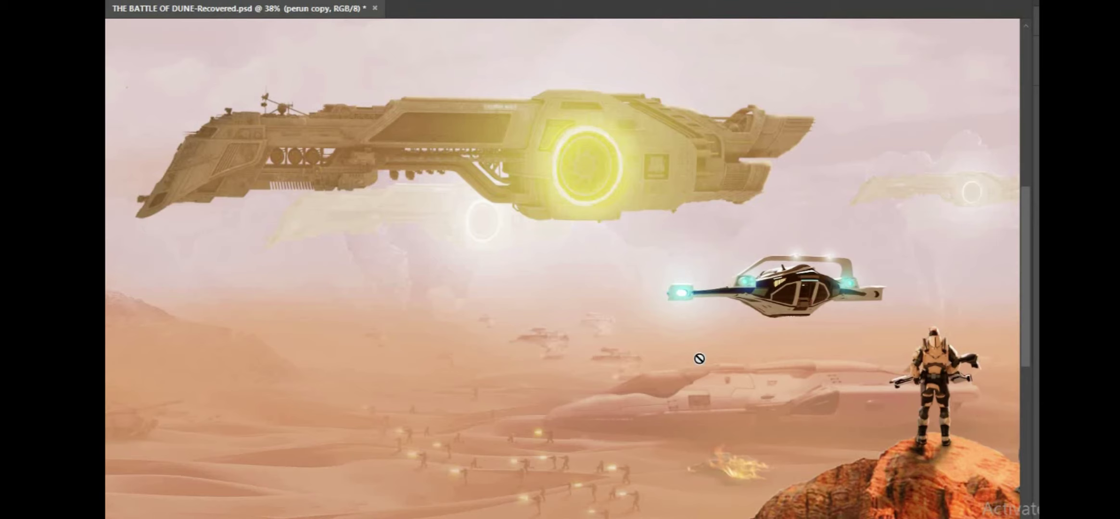
Show the crouching soldier and the dark shadow beneath him on the right-hand rock
scroll(697, 359, down, 8)
scroll(909, 364, up, 4)
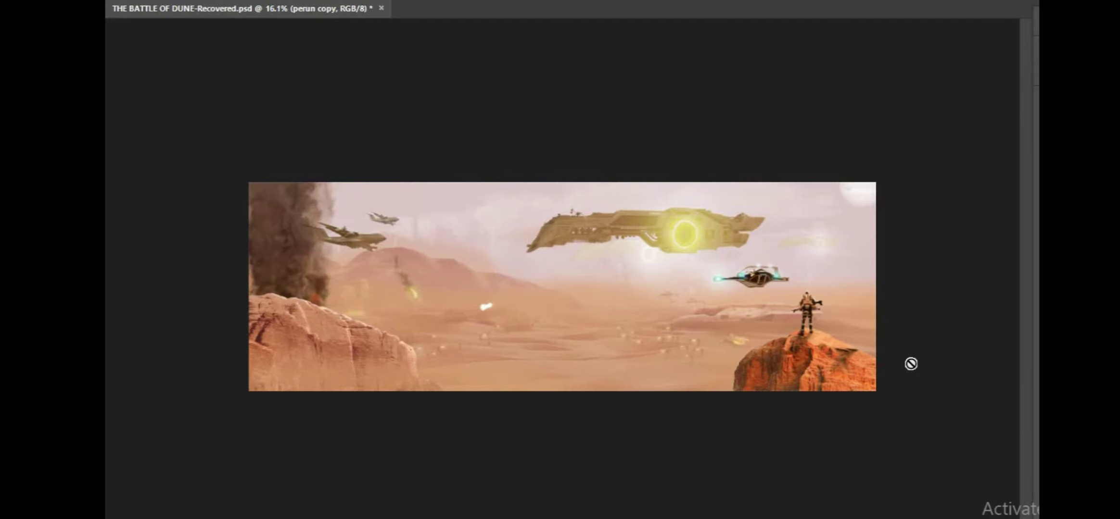
scroll(937, 364, up, 3)
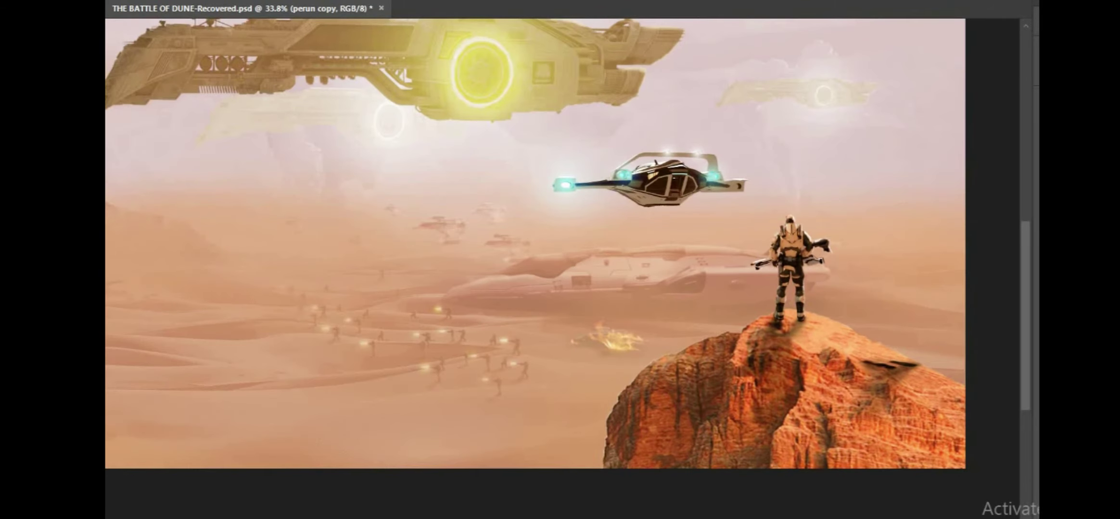
key(ctrl+z)
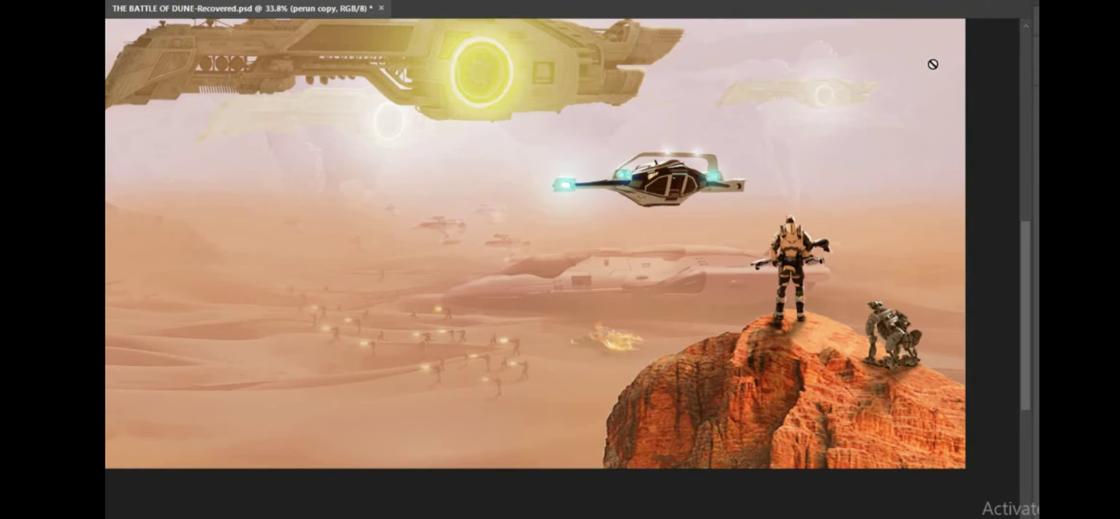
scroll(895, 95, up, 1)
scroll(895, 95, down, 2)
scroll(956, 44, up, 1)
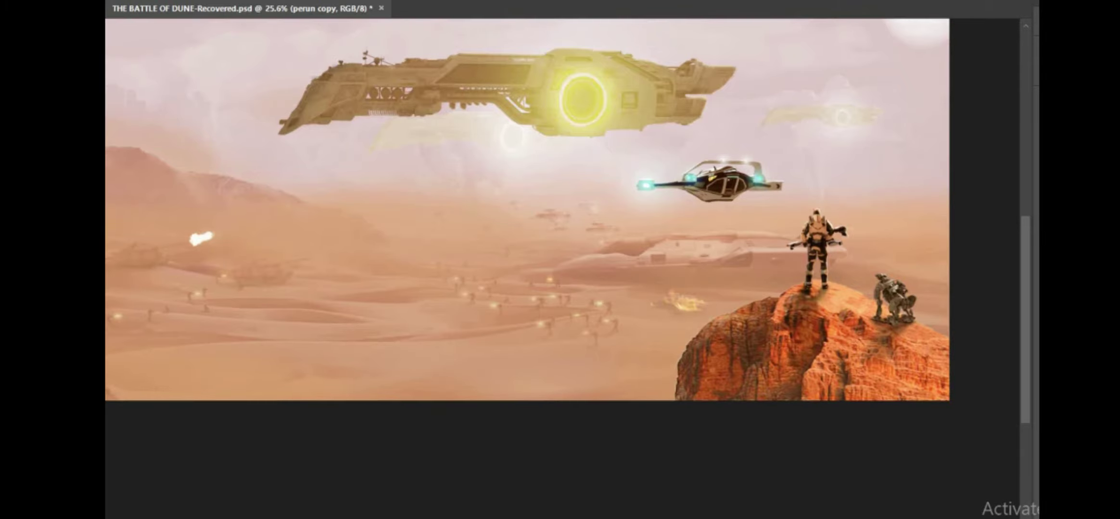
scroll(828, 350, down, 2)
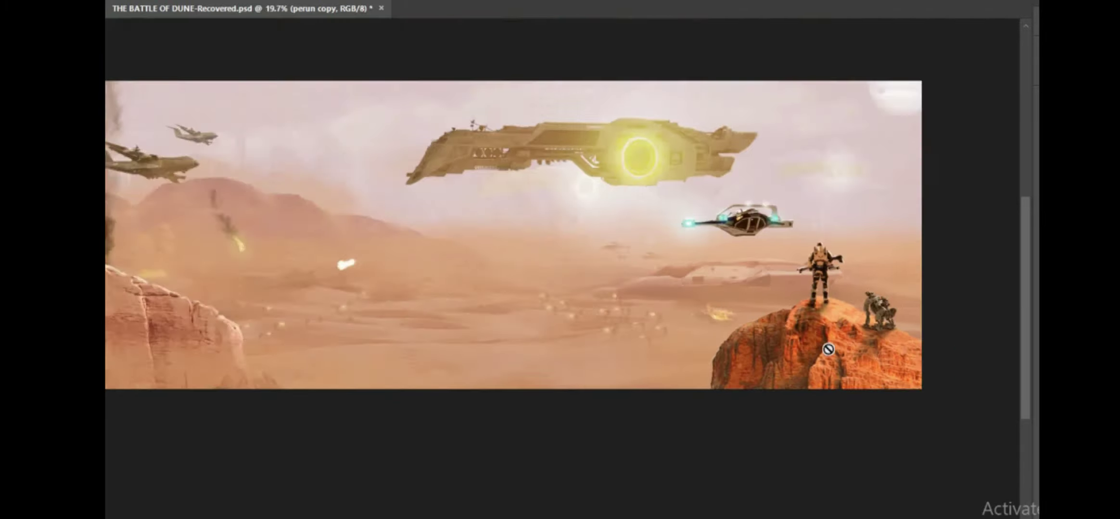
scroll(827, 350, down, 1)
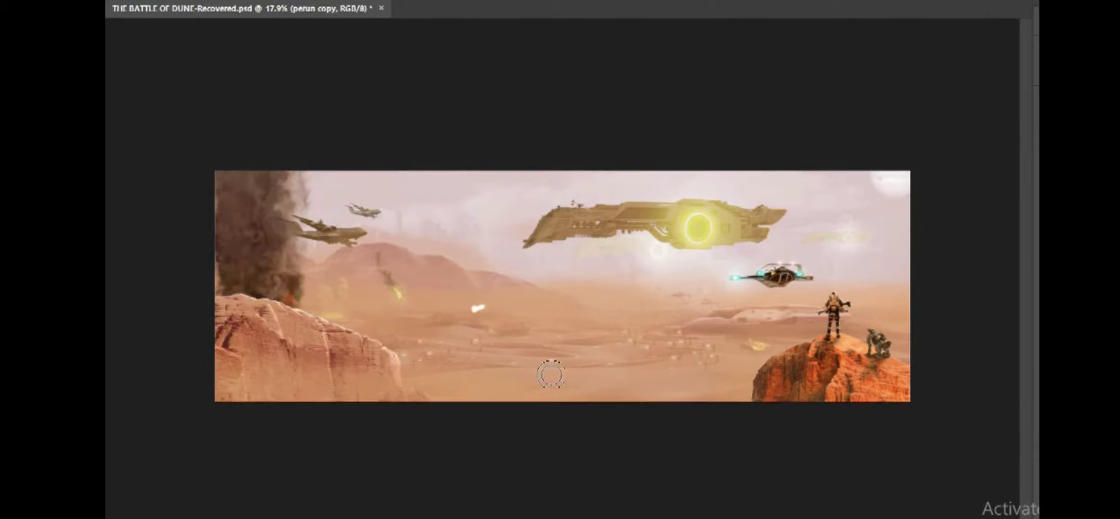
Show the four horizontal blue-violet laser beams fired by the distant hovering craft above the desert battlefield
scroll(552, 375, up, 3)
scroll(552, 375, up, 1)
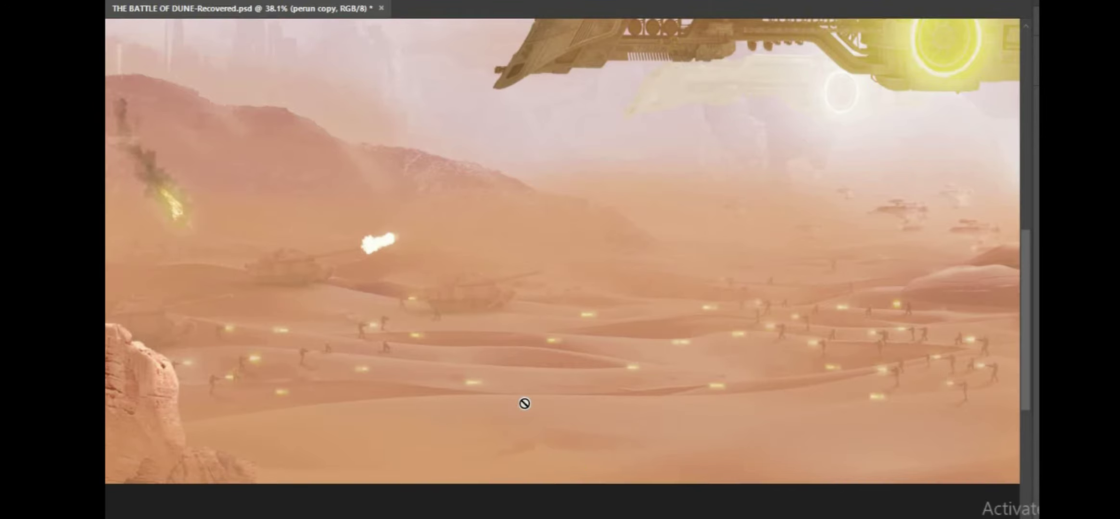
scroll(465, 341, down, 1)
scroll(670, 309, down, 7)
scroll(669, 309, up, 5)
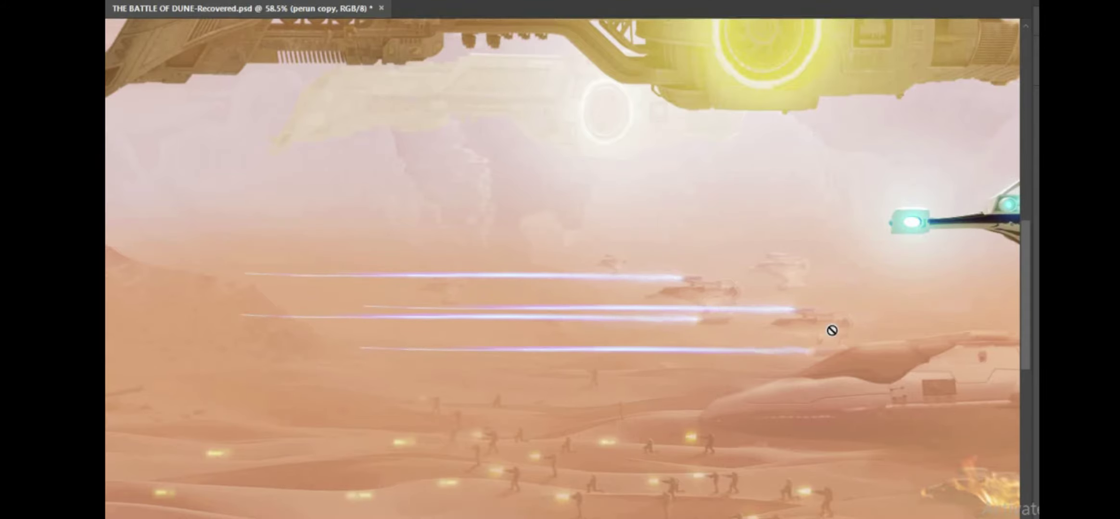
scroll(830, 331, up, 1)
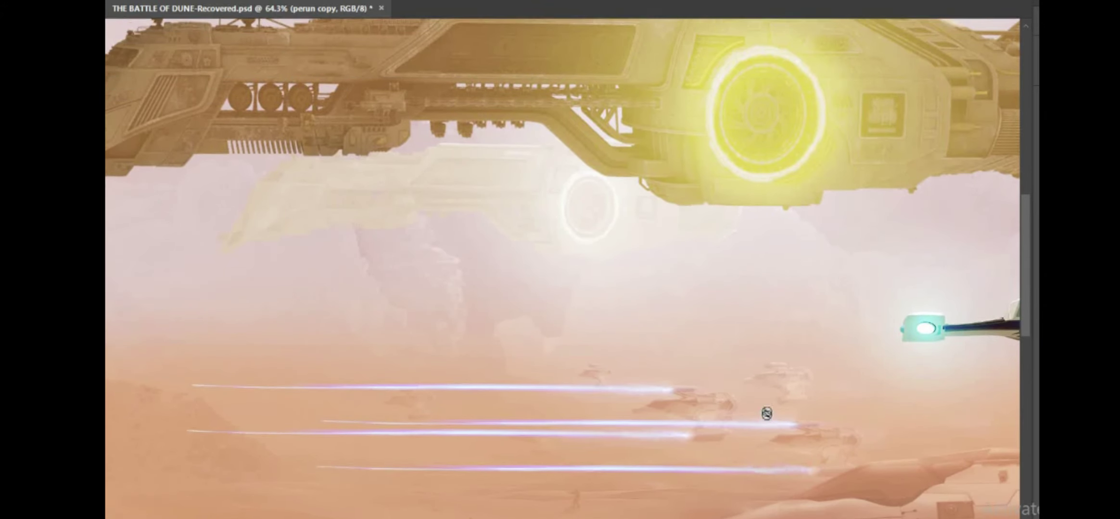
scroll(766, 413, down, 8)
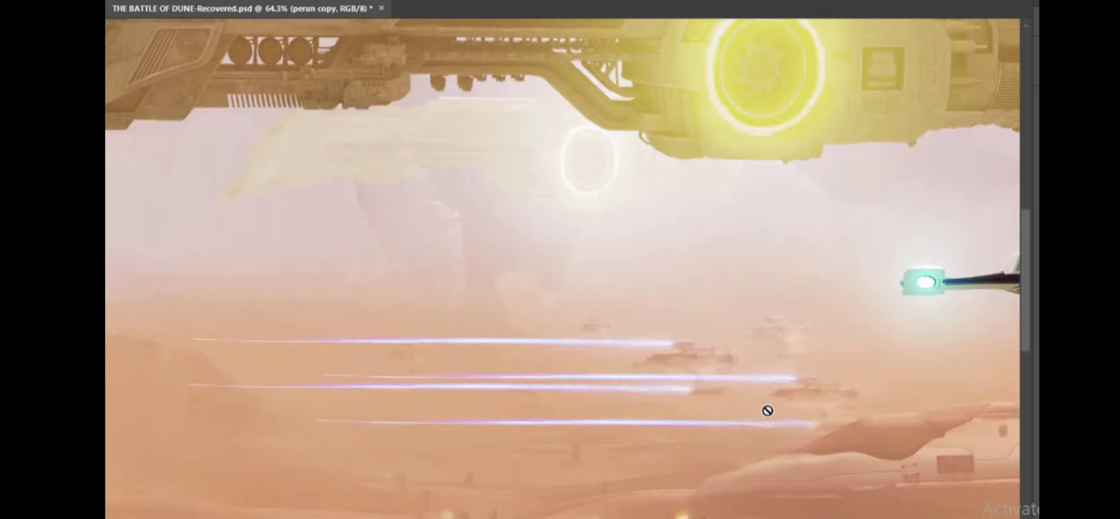
scroll(783, 298, up, 4)
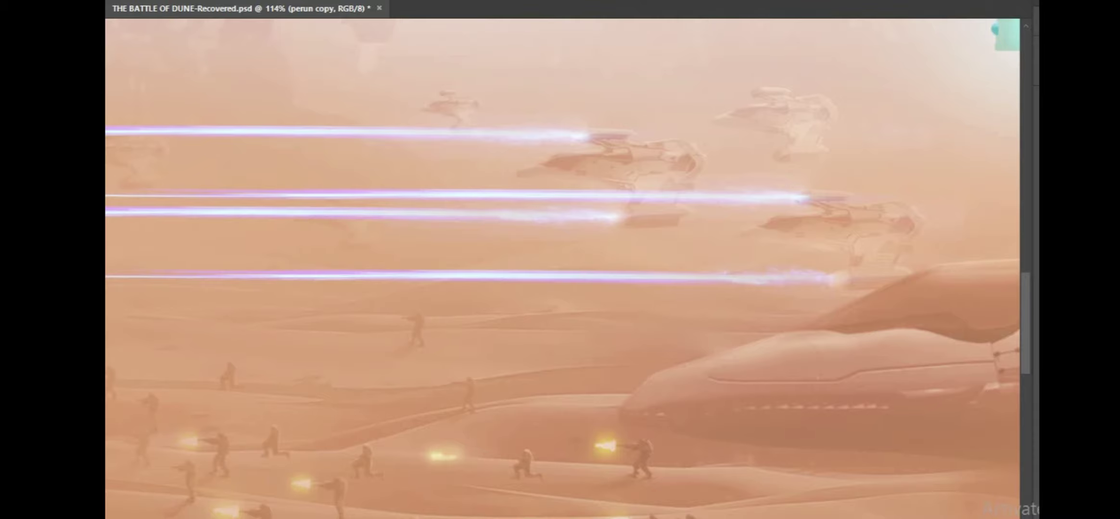
Show the cyan glow at the muzzles of the laser beams and its light on the craft and landed ship
key(alt+bracketright)
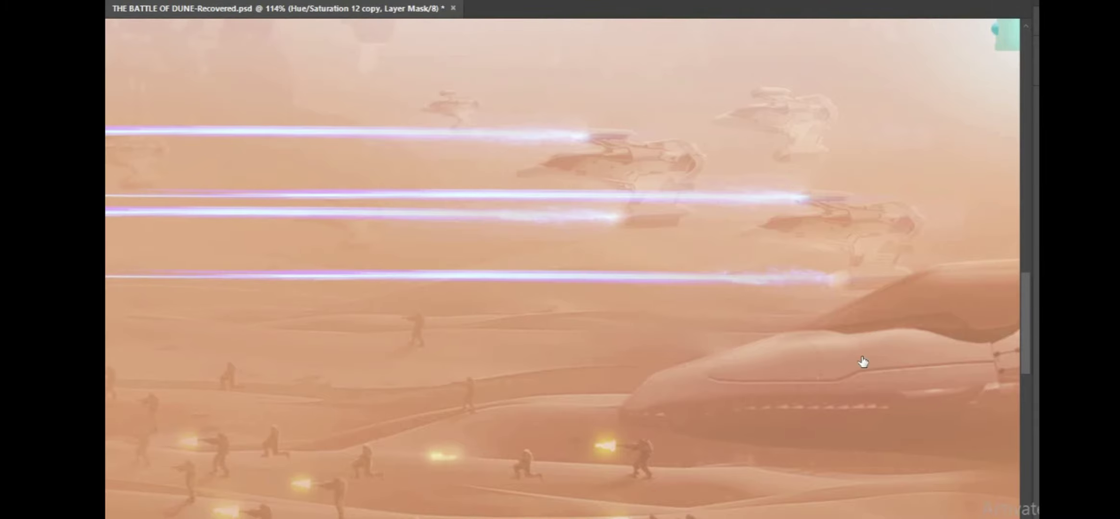
key(ctrl+comma)
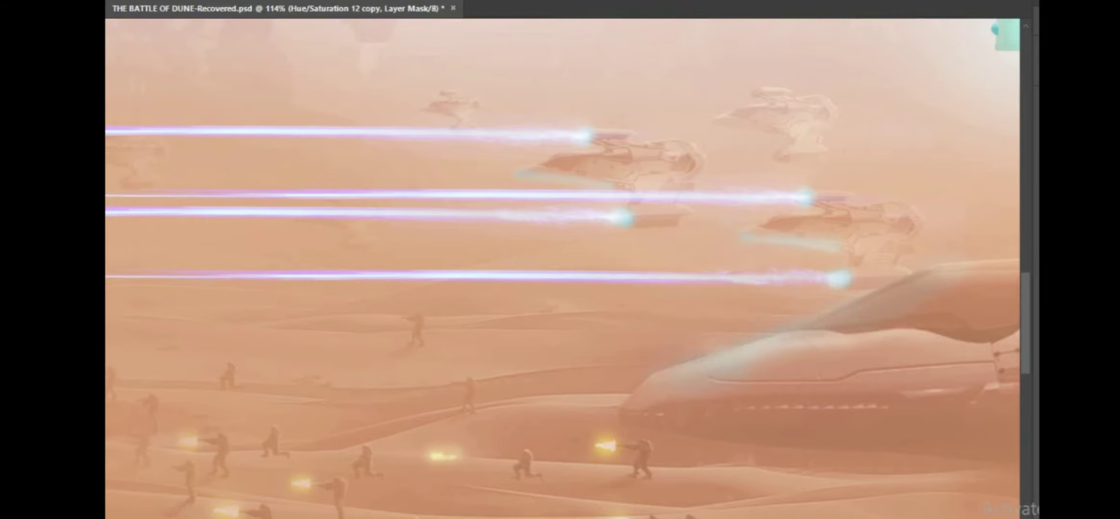
key(ctrl+0)
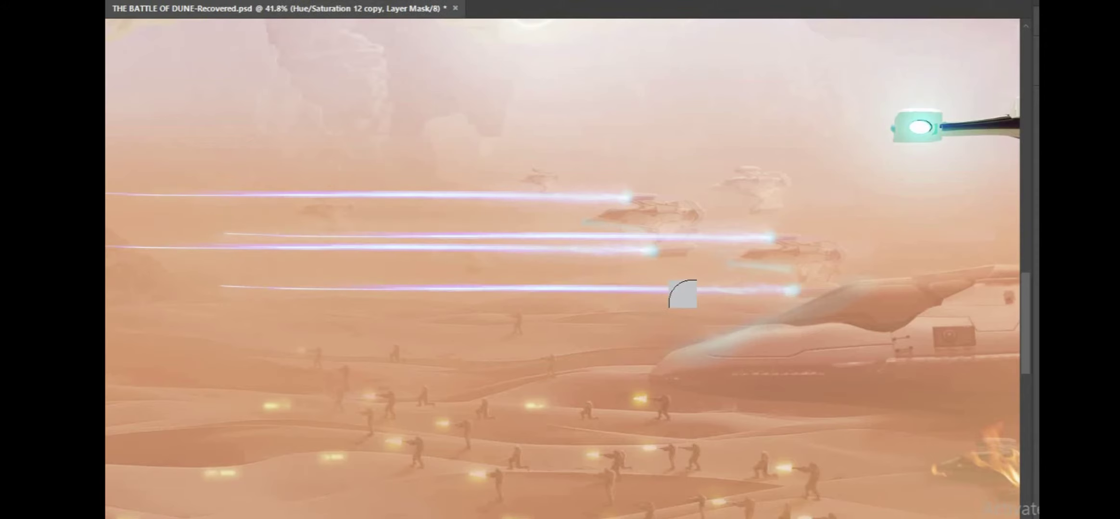
scroll(682, 293, down, 3)
scroll(683, 293, down, 3)
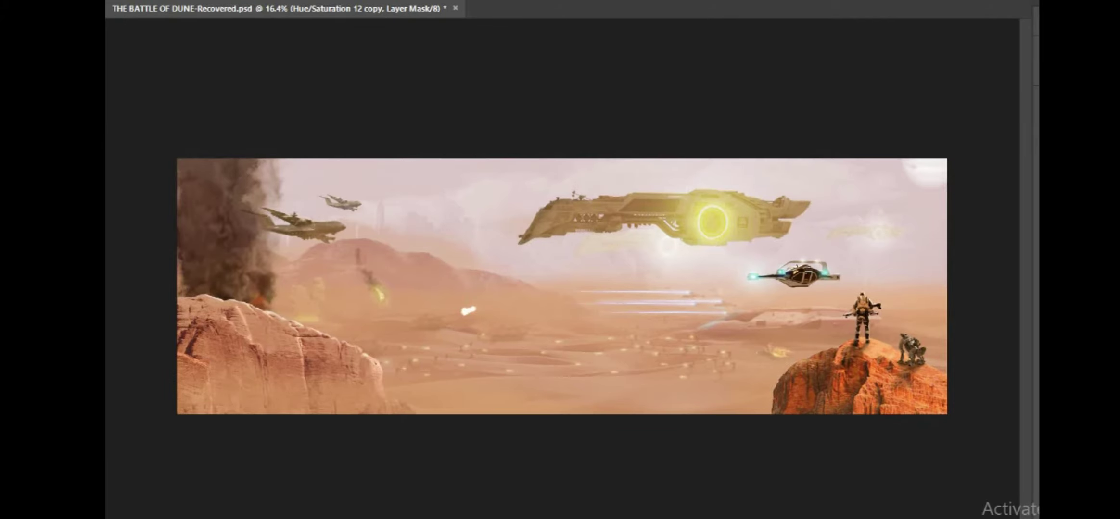
Show the fighter jet in front of the smoke column and match it to the scene with an olive-beige tint
scroll(220, 268, up, 3)
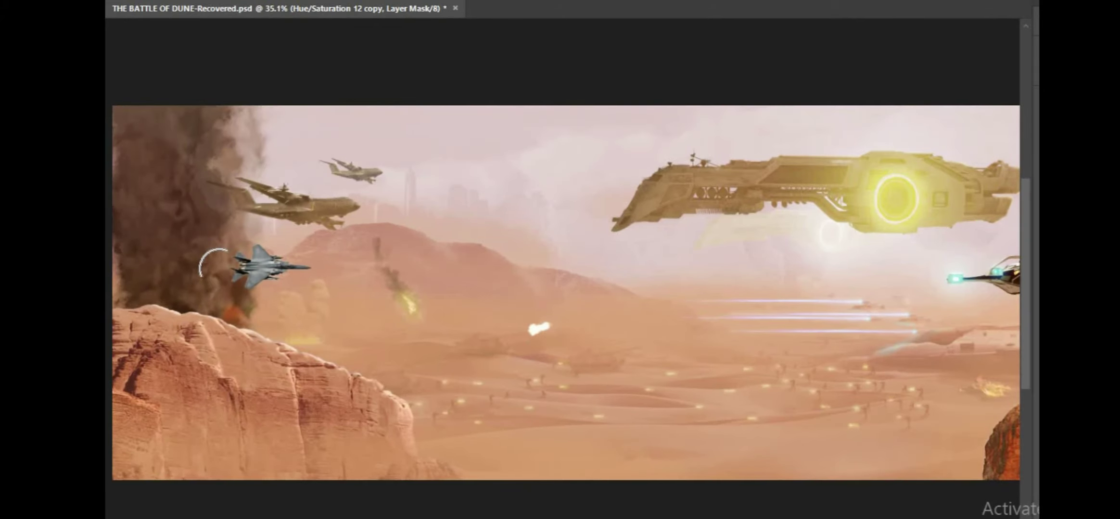
scroll(220, 259, up, 1)
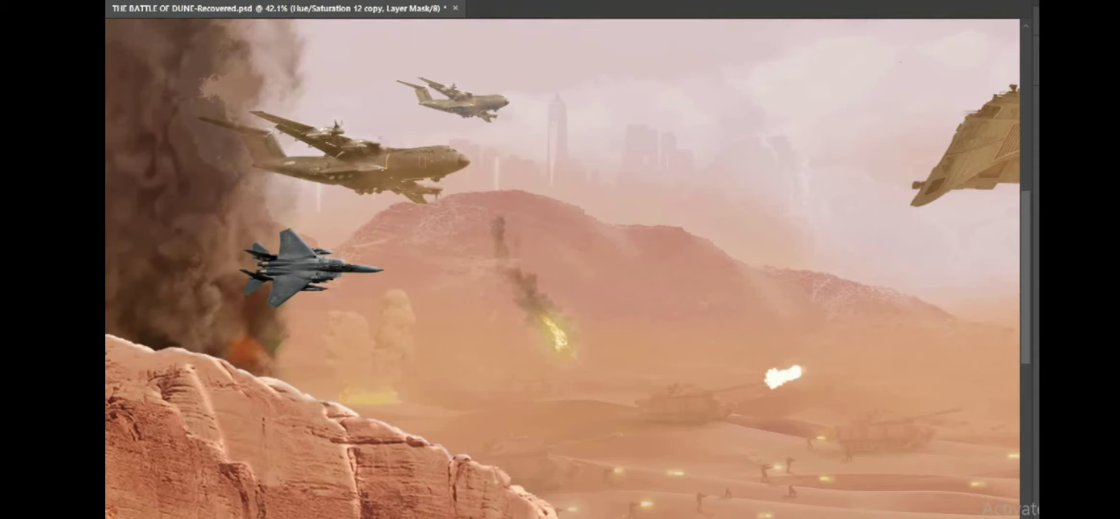
key(ctrl+alt+g)
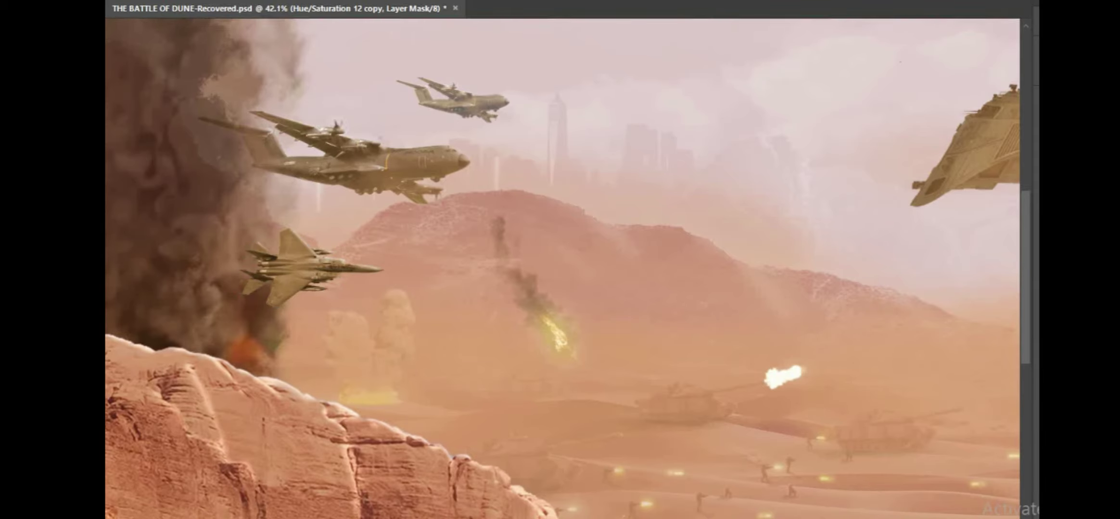
Show the blended highlights and blur on the fighter jet, plus two rows of yellow tracer rounds ahead of it
click(392, 254)
drag(315, 259, 260, 270)
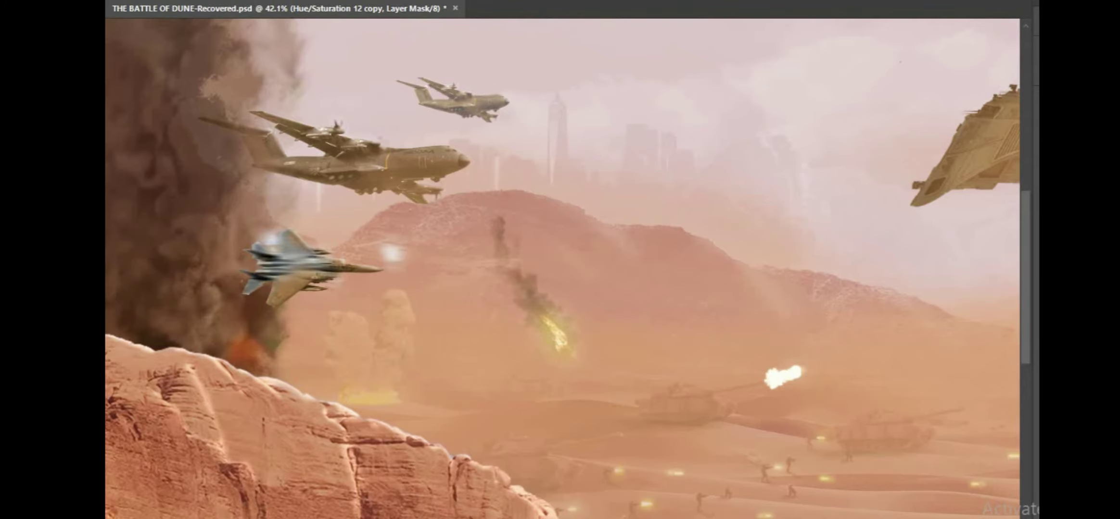
key(ctrl+z)
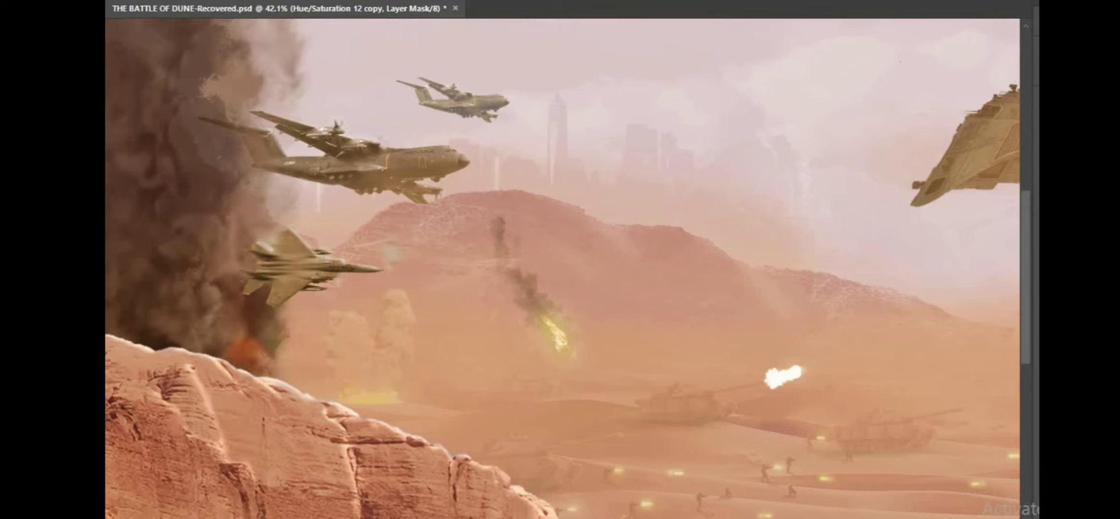
click(376, 271)
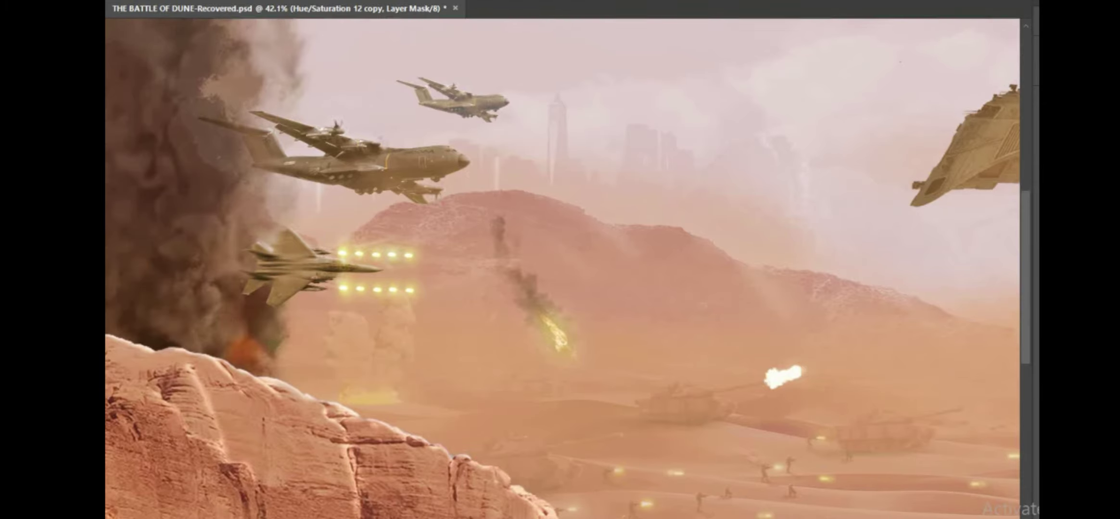
scroll(530, 390, down, 2)
key(ctrl+0)
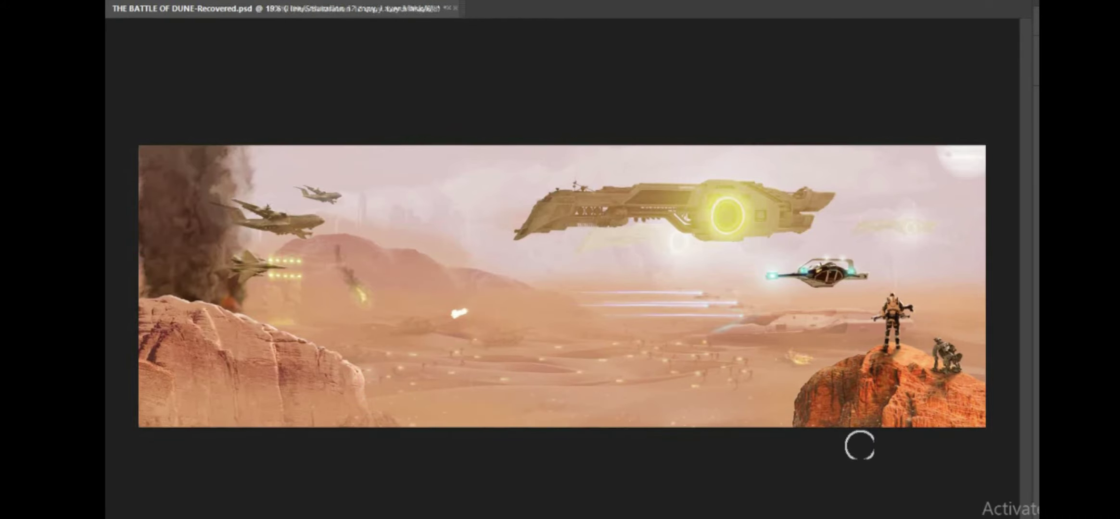
Show the floating sparks over the foreground dunes and the warm orange colour grade across the whole painting
scroll(859, 446, up, 3)
scroll(631, 402, up, 3)
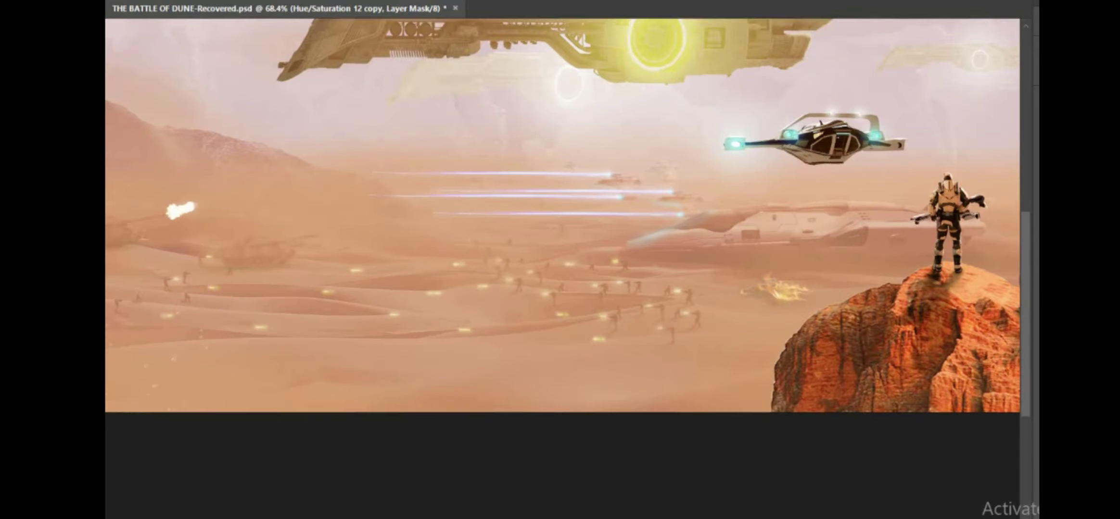
scroll(633, 403, up, 3)
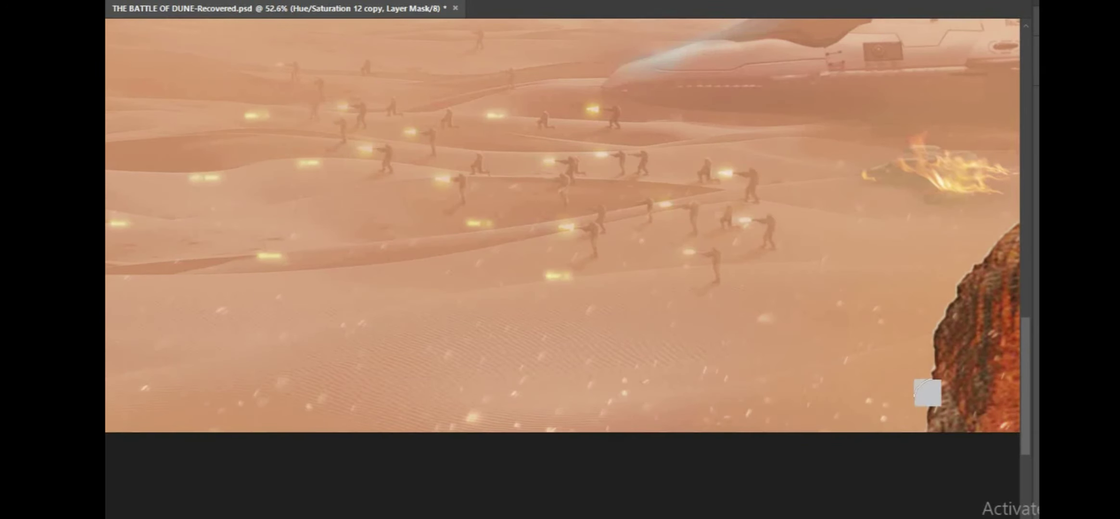
scroll(927, 399, down, 5)
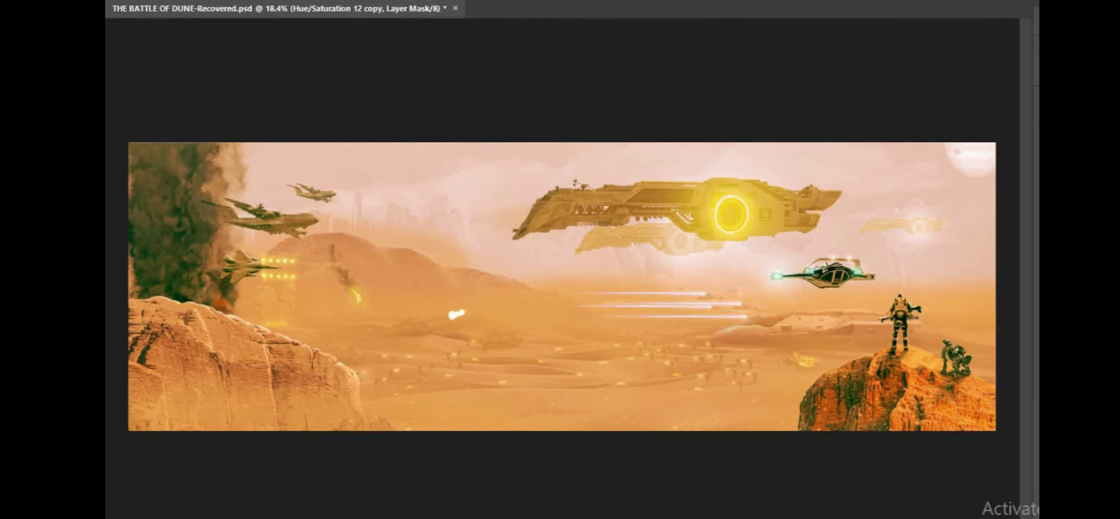
Open the Camera Raw filter for the graded painting and review its Basic white balance, exposure, texture, clarity and vibrance settings
key(alt+bracketleft)
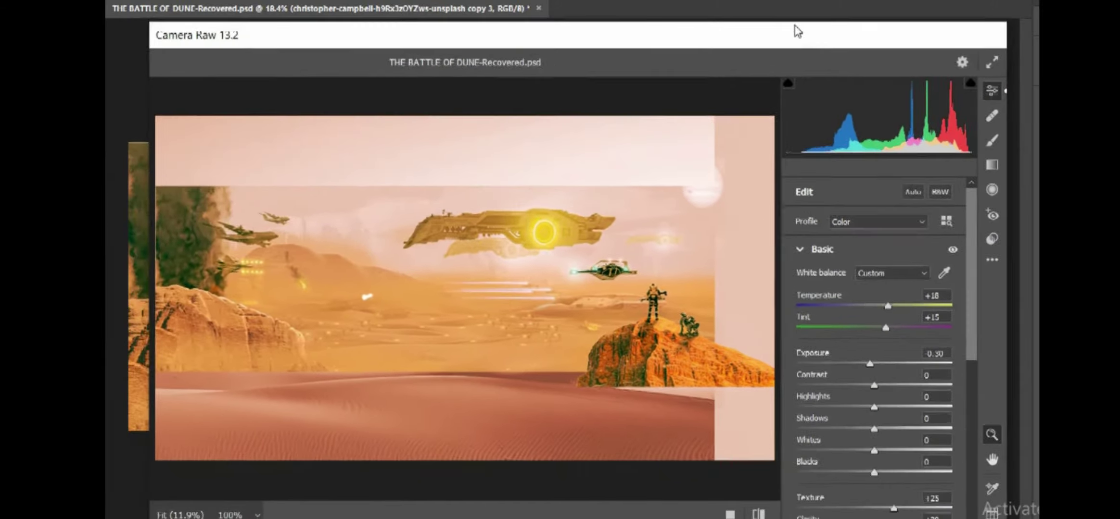
drag(797, 31, 786, 17)
scroll(809, 224, down, 3)
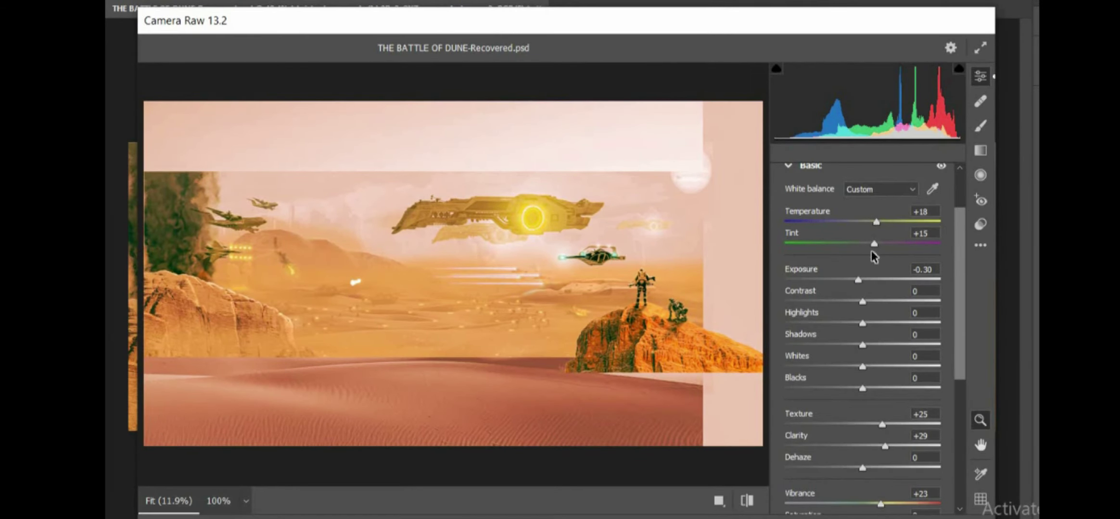
scroll(856, 282, down, 3)
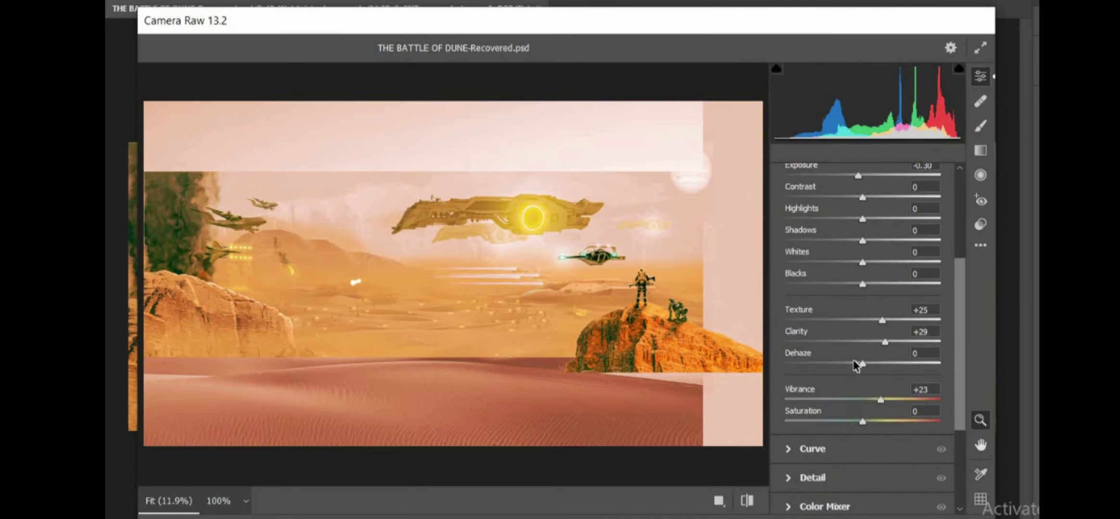
scroll(884, 290, down, 3)
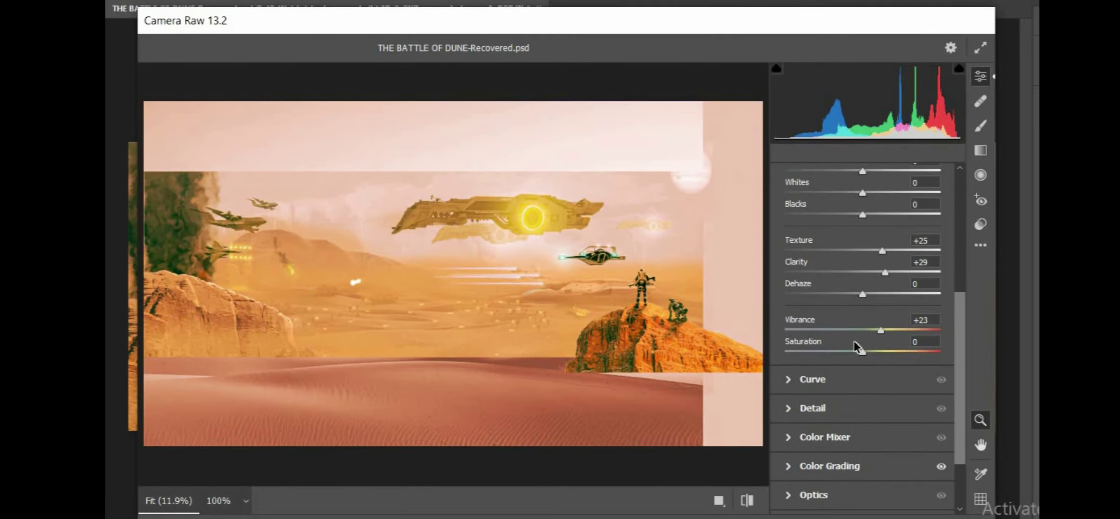
scroll(852, 345, down, 2)
scroll(854, 305, up, 6)
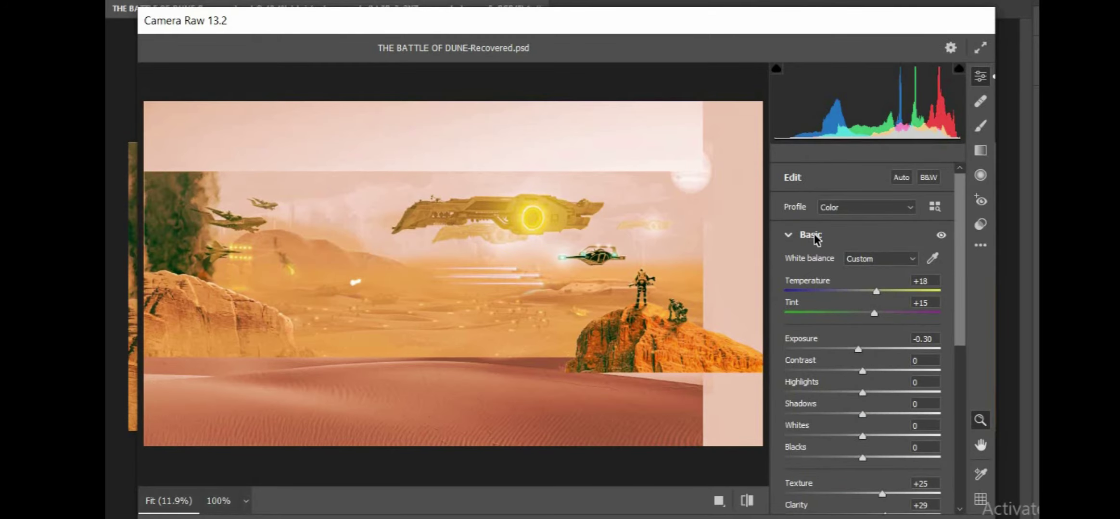
Check the Curve and Color Mixer settings of the Camera Raw filter
click(810, 235)
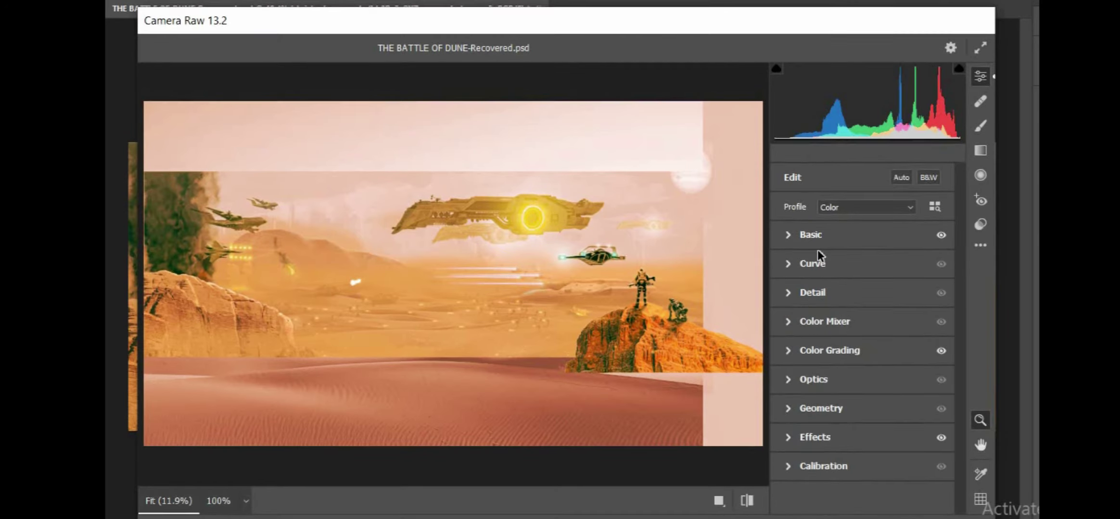
click(837, 266)
click(831, 188)
click(828, 321)
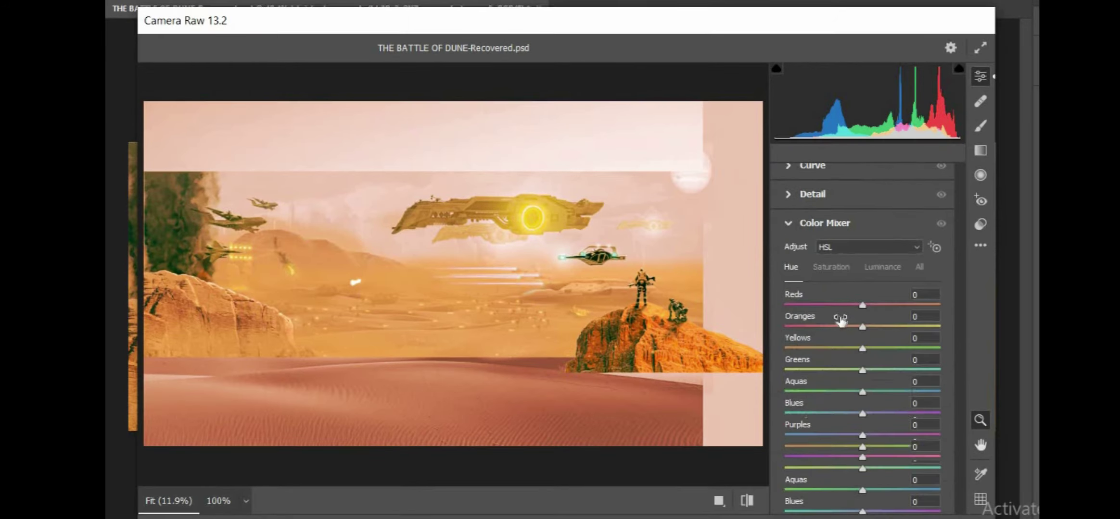
click(837, 187)
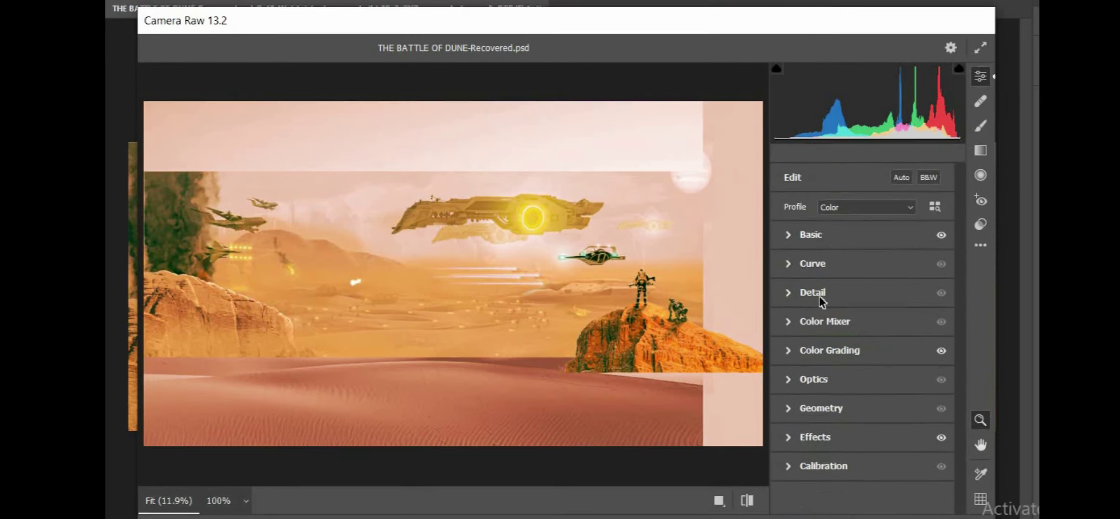
Examine the midtone, shadow and highlight wheels in the Color Grading settings of the Camera Raw filter
click(824, 344)
scroll(865, 289, down, 3)
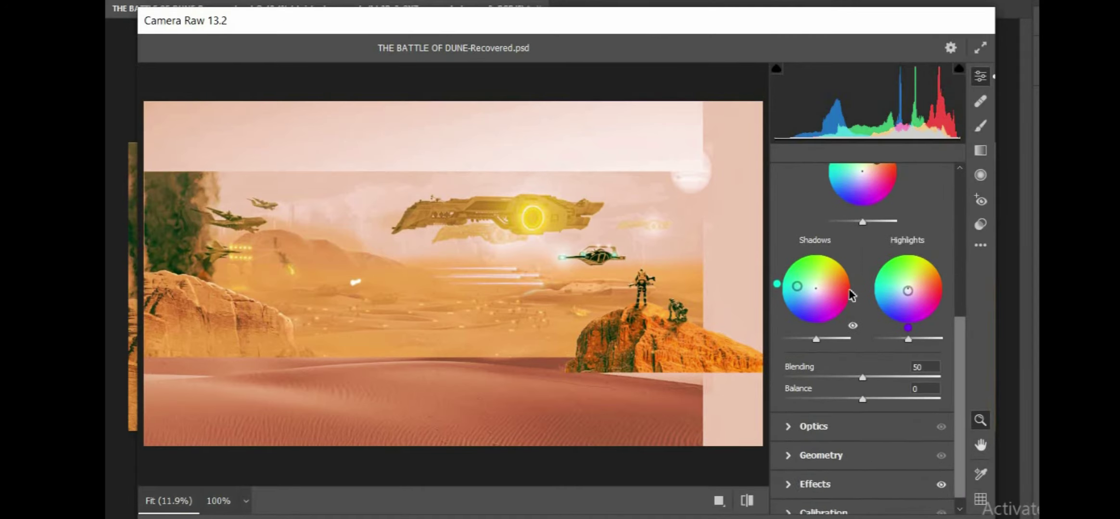
scroll(877, 239, up, 1)
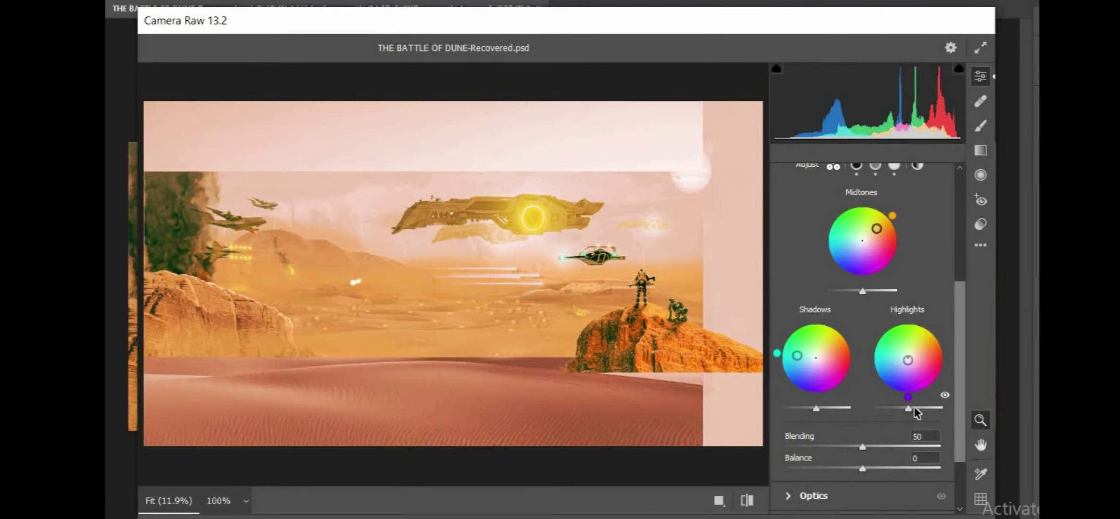
scroll(855, 195, up, 1)
click(813, 185)
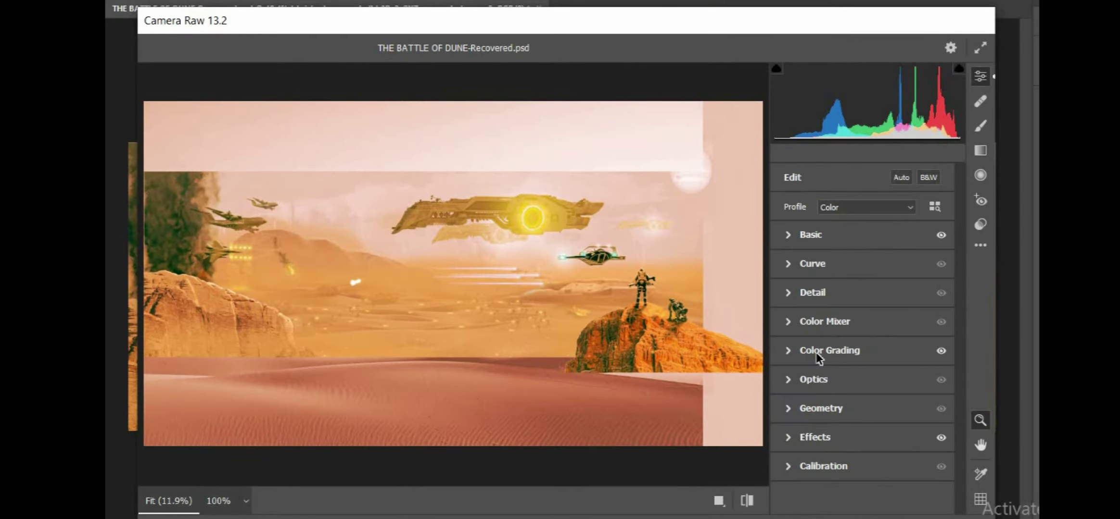
Check the Grain and Vignetting settings under Effects and close the Camera Raw filter
click(818, 439)
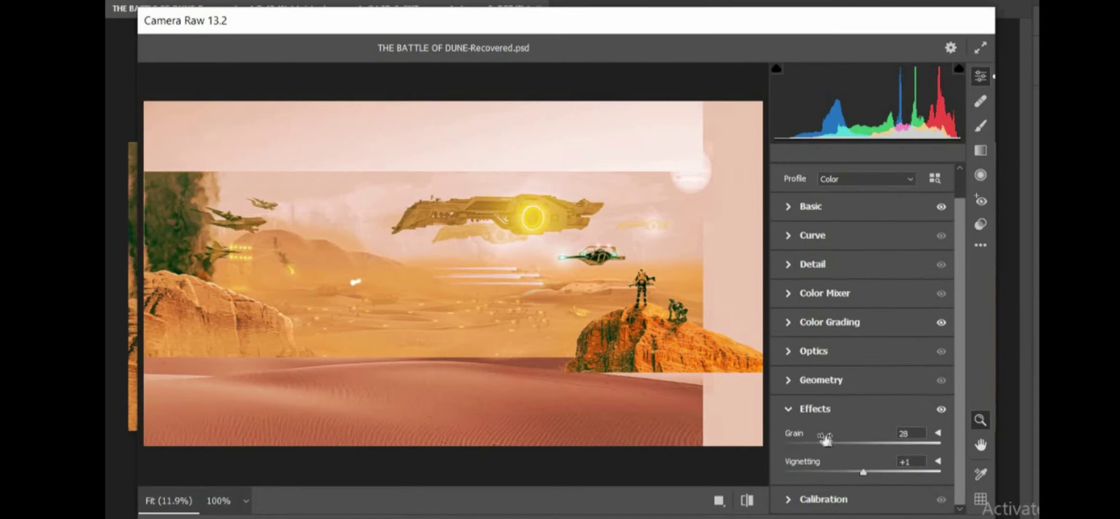
click(820, 411)
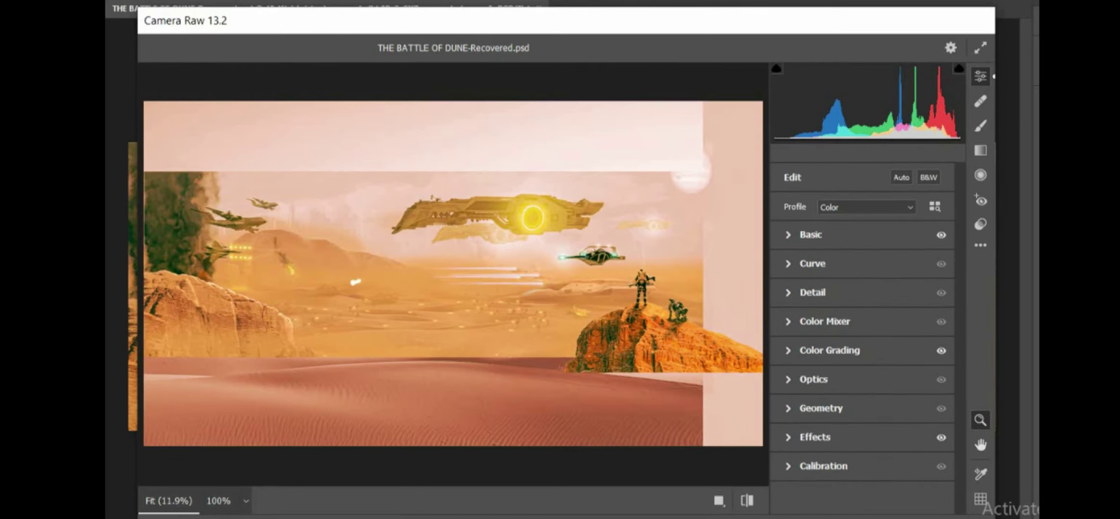
key(Return)
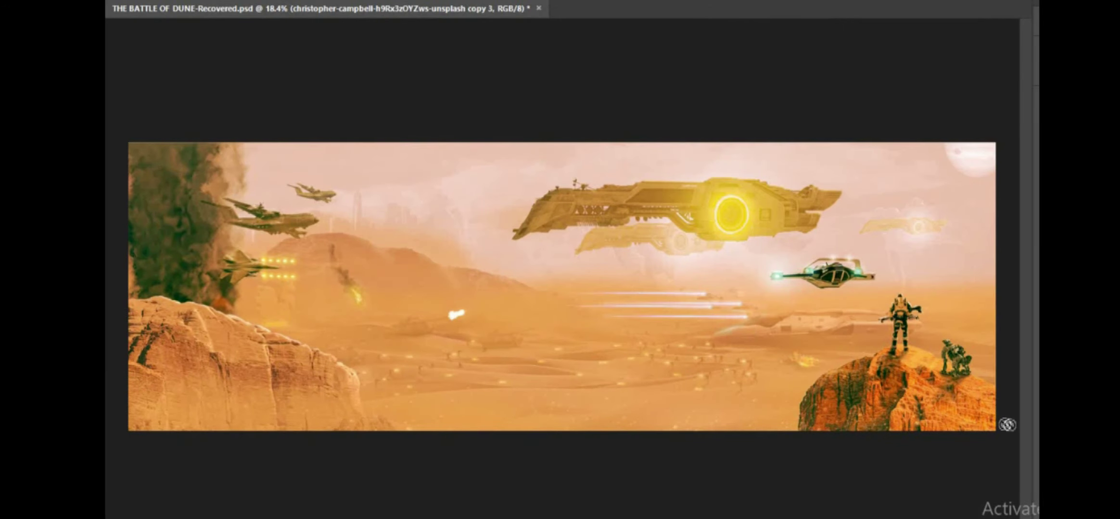